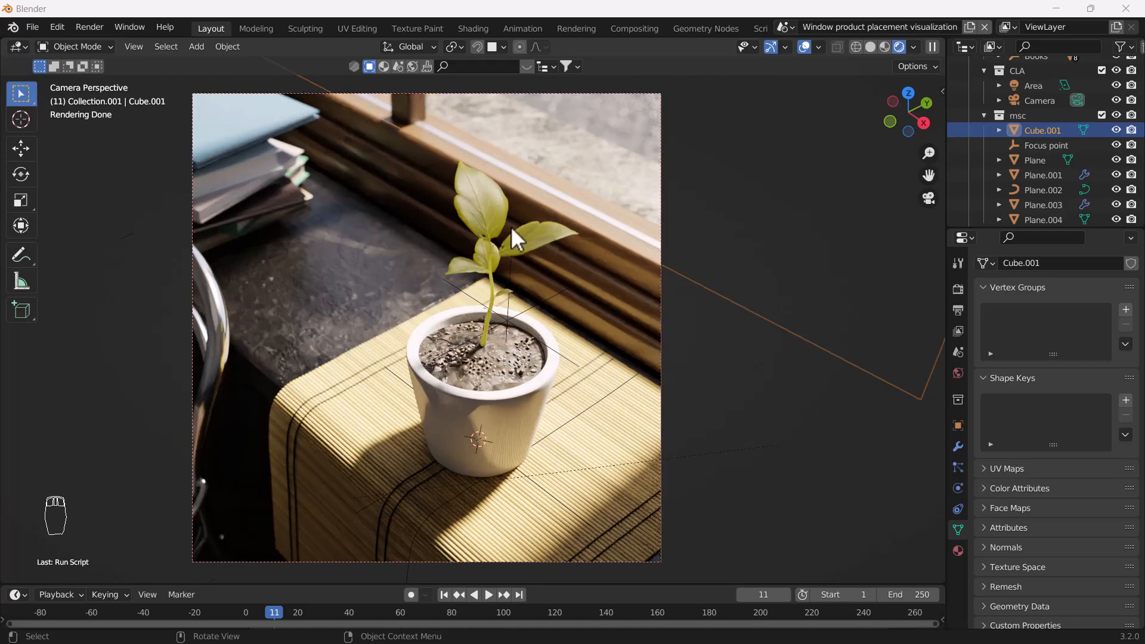
Leave the camera view, isolate the selected cube in local view and switch the viewport to solid shading.
key("KP_0")
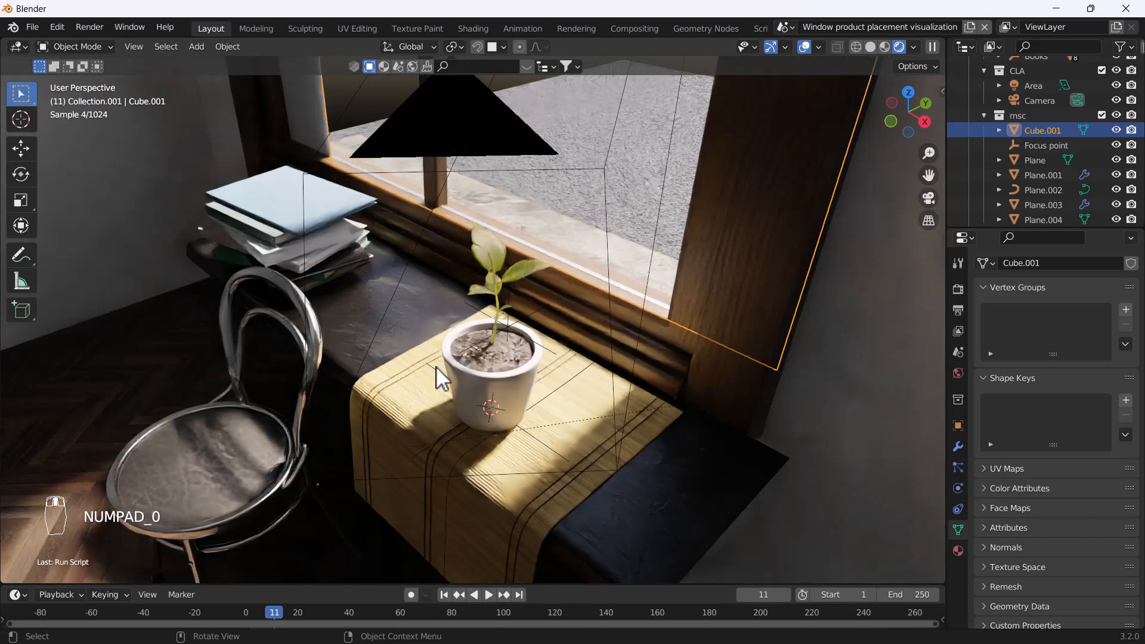
middle_click_drag(427, 372, 465, 317)
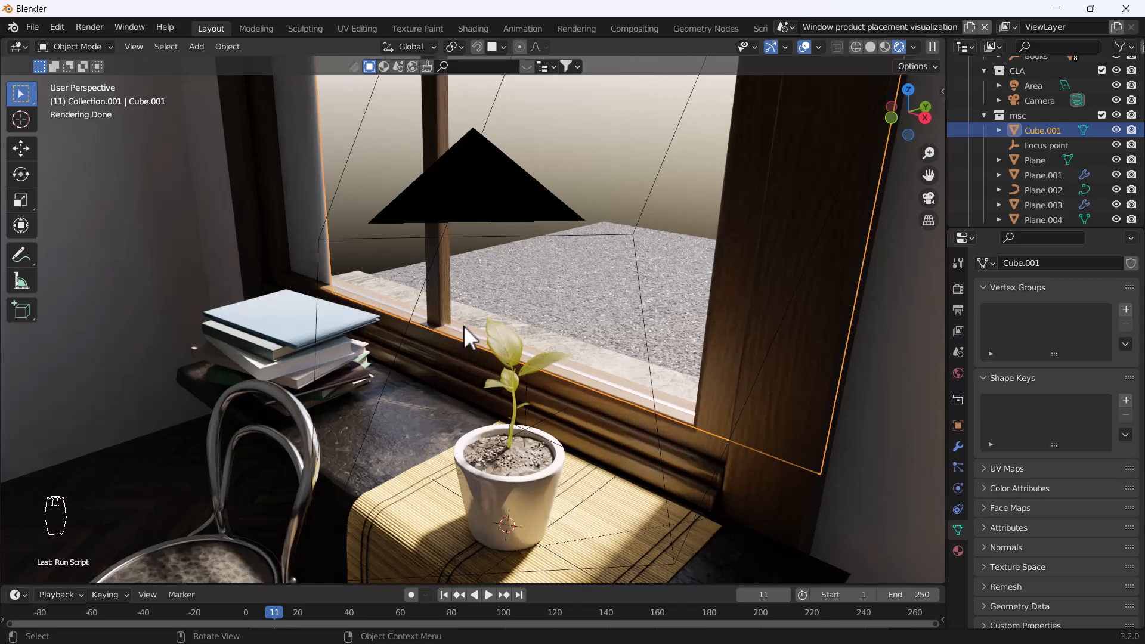
key("KP_Divide")
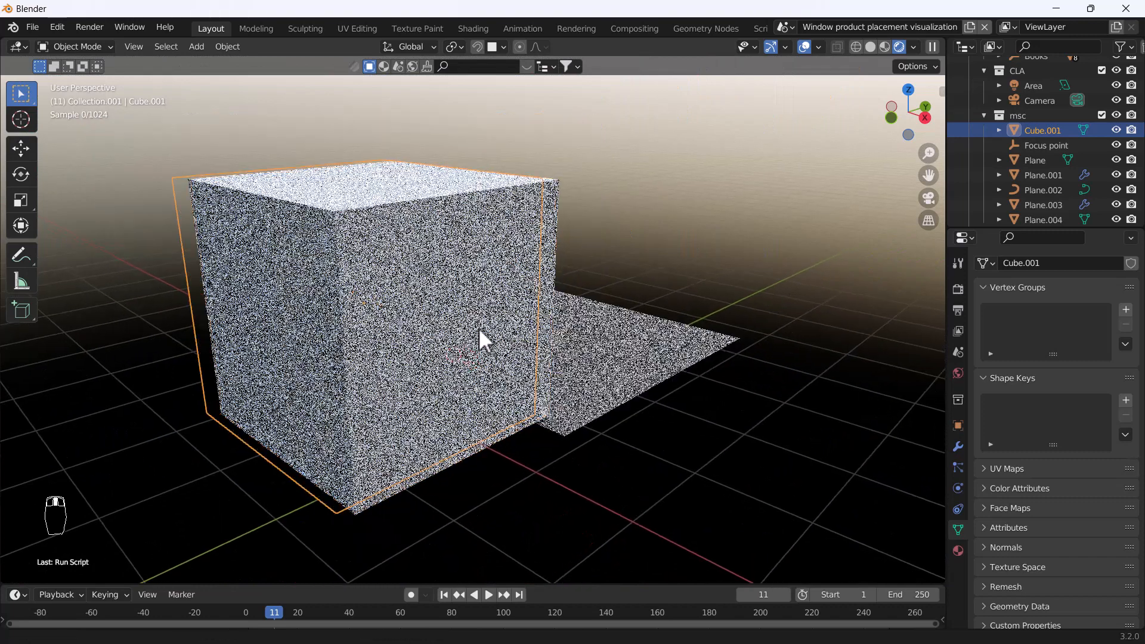
left_click(871, 47)
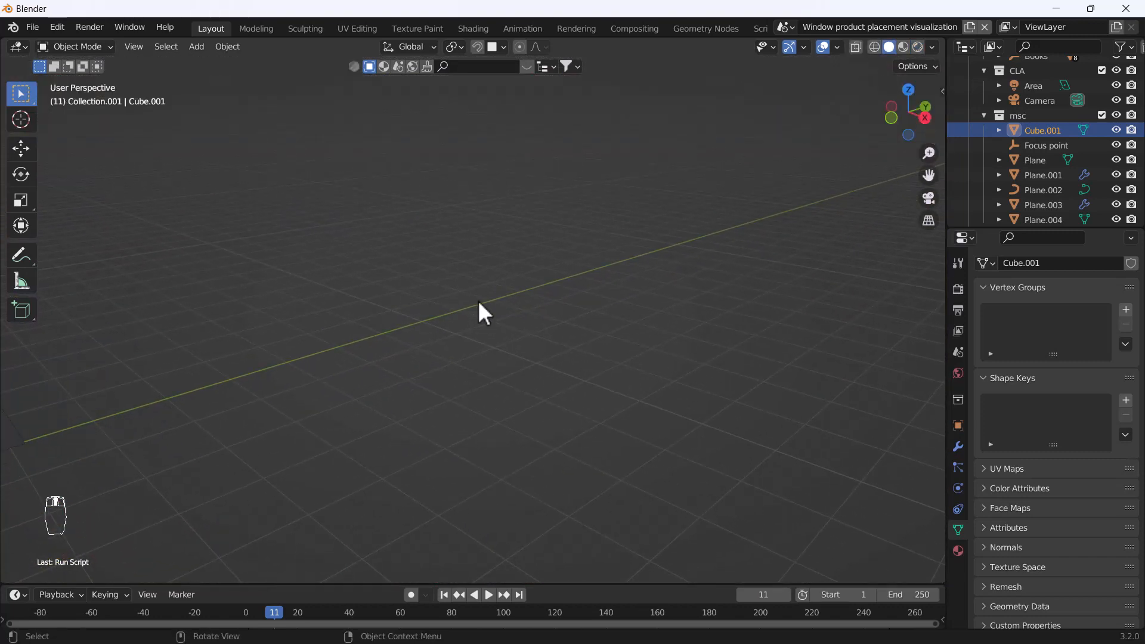
Place the 3D cursor on an empty area of the scene and add a camera there.
right_click(545, 291, "shift")
key("shift+a")
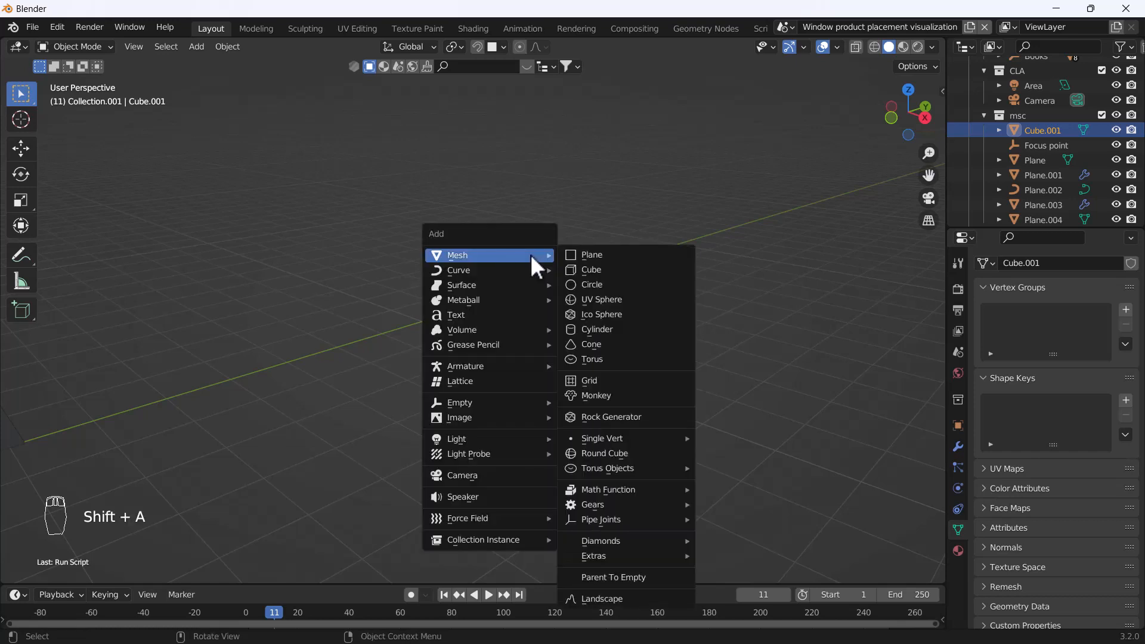
left_click(470, 475)
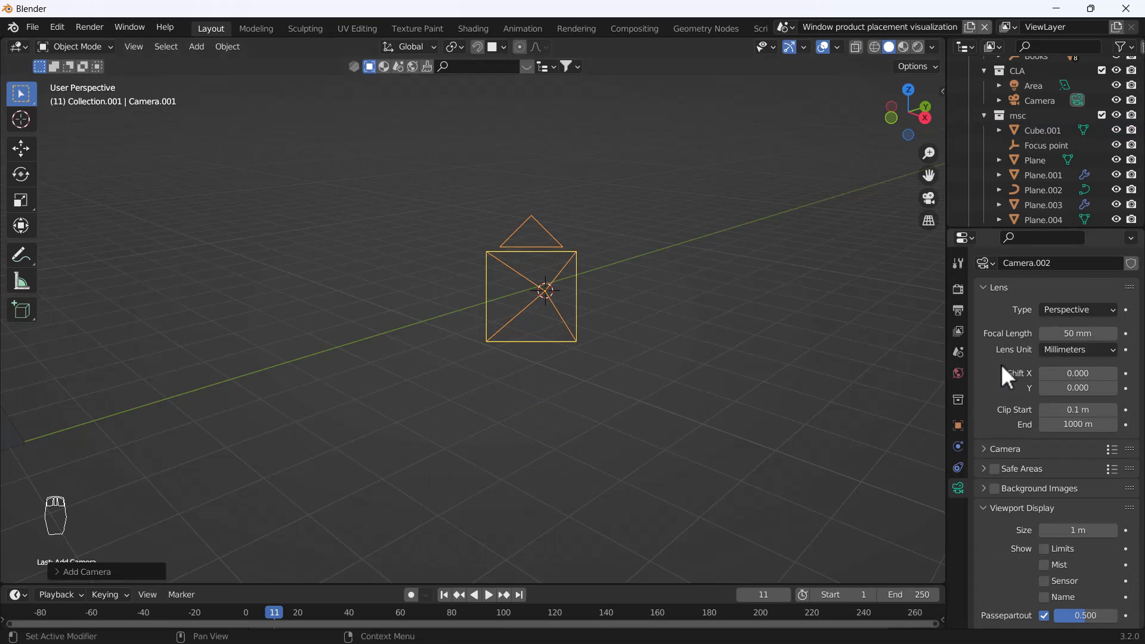
scroll(1024, 470, "down", 6)
scroll(1014, 465, "up", 8)
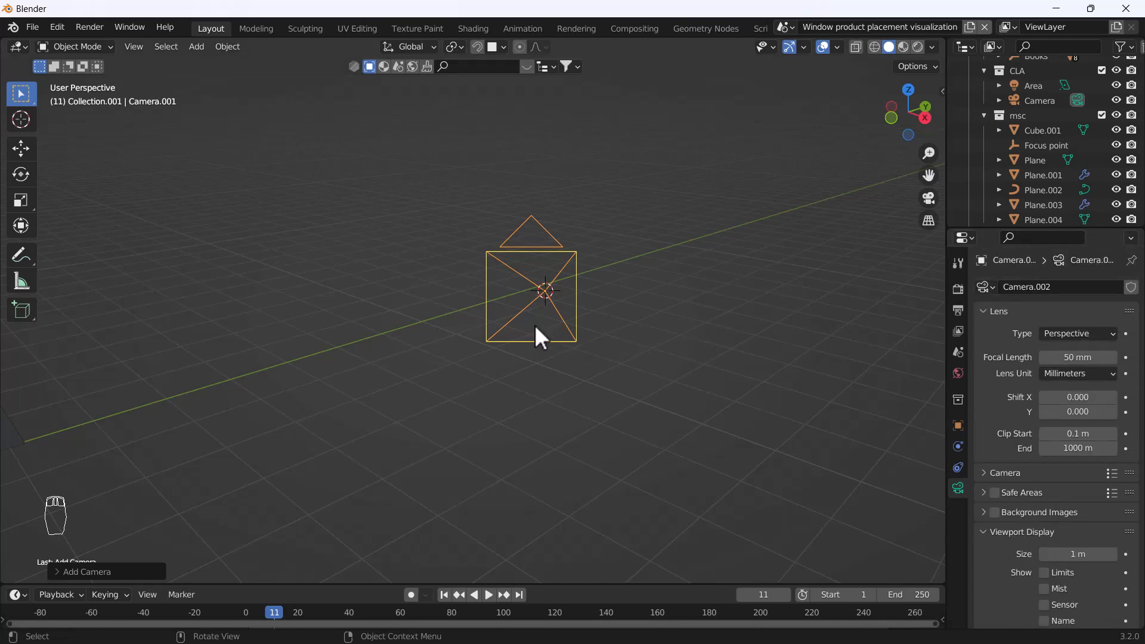
Add a monkey mesh at the 3D cursor.
key("shift+a")
mouse_move(525, 96)
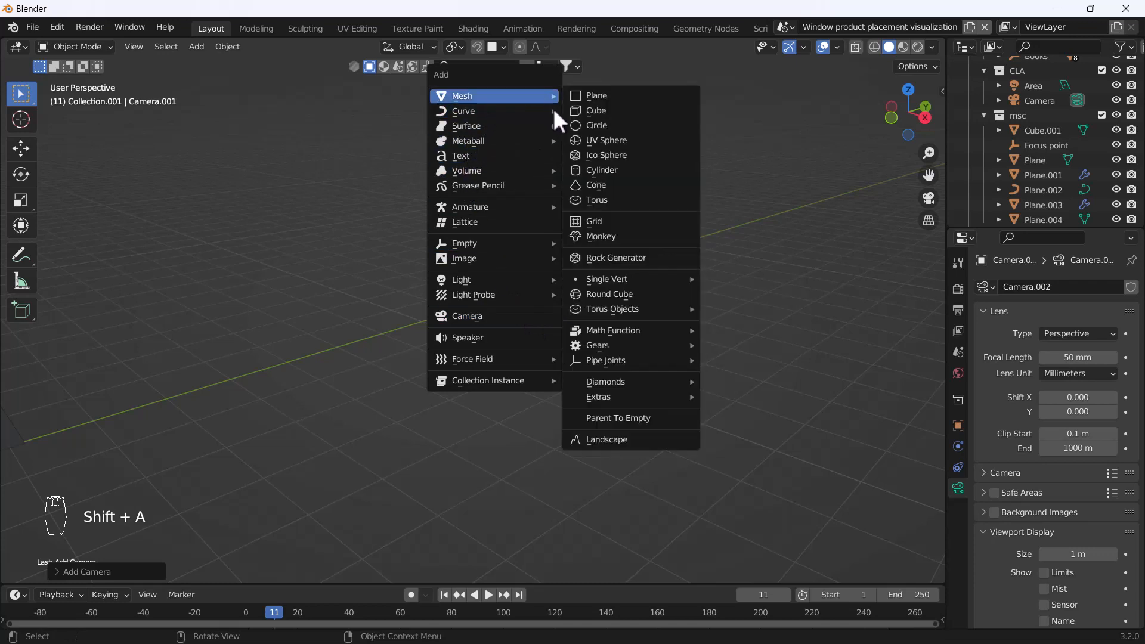
left_click(587, 237)
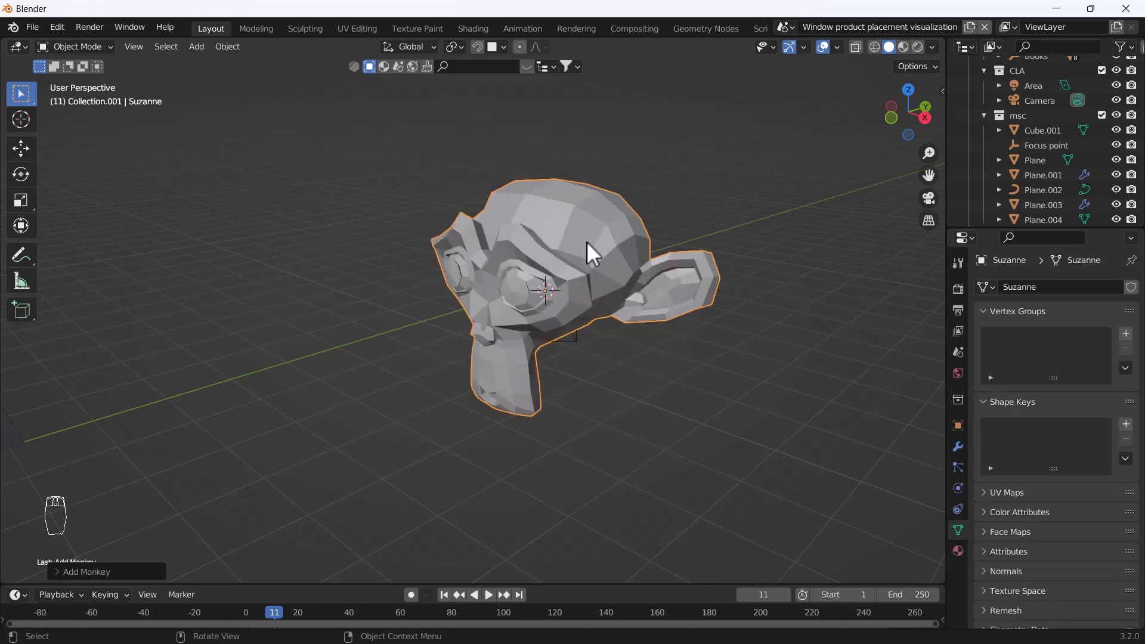
Make the newly added camera beside the monkey the active scene camera and look through it.
left_click(571, 343)
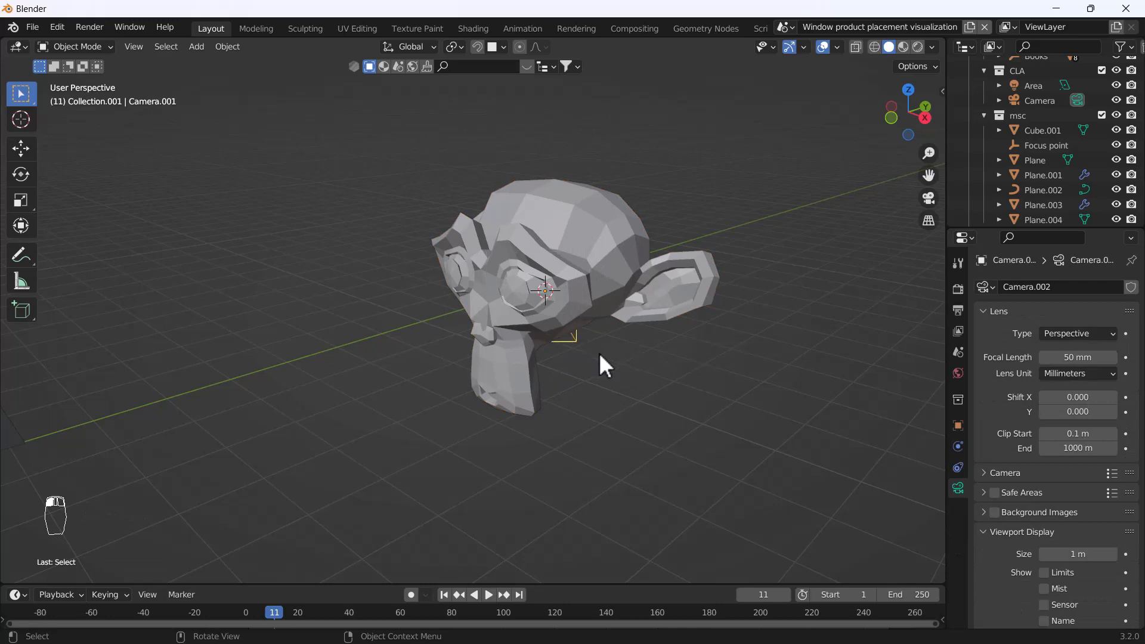
key("KP_0")
key("KP_0")
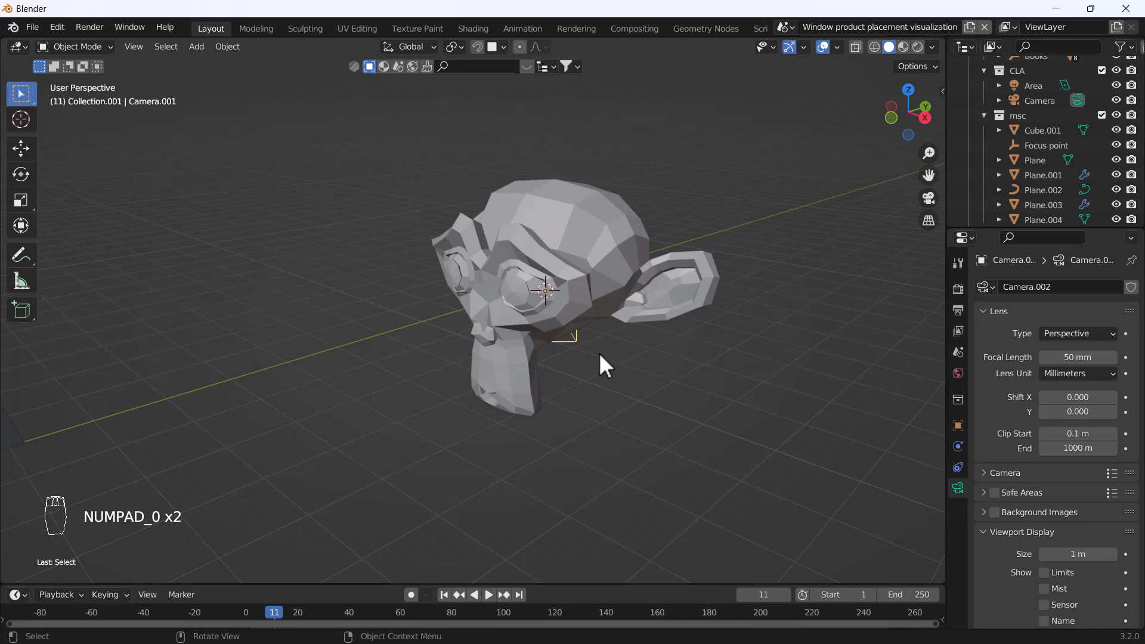
key("KP_0")
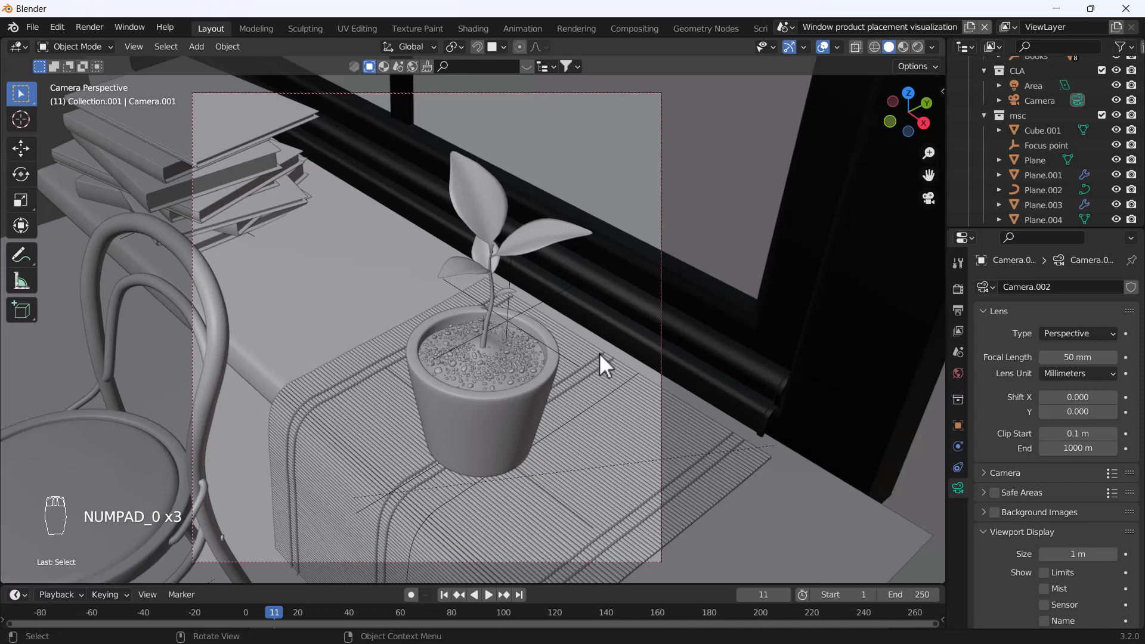
key("KP_0")
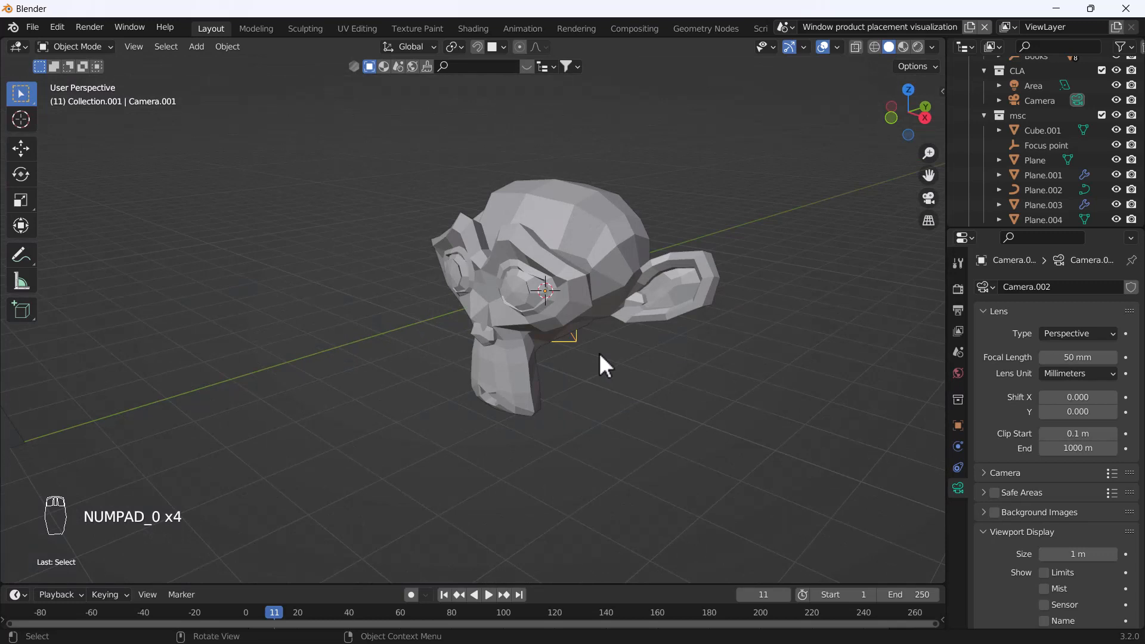
key("ctrl+KP_0")
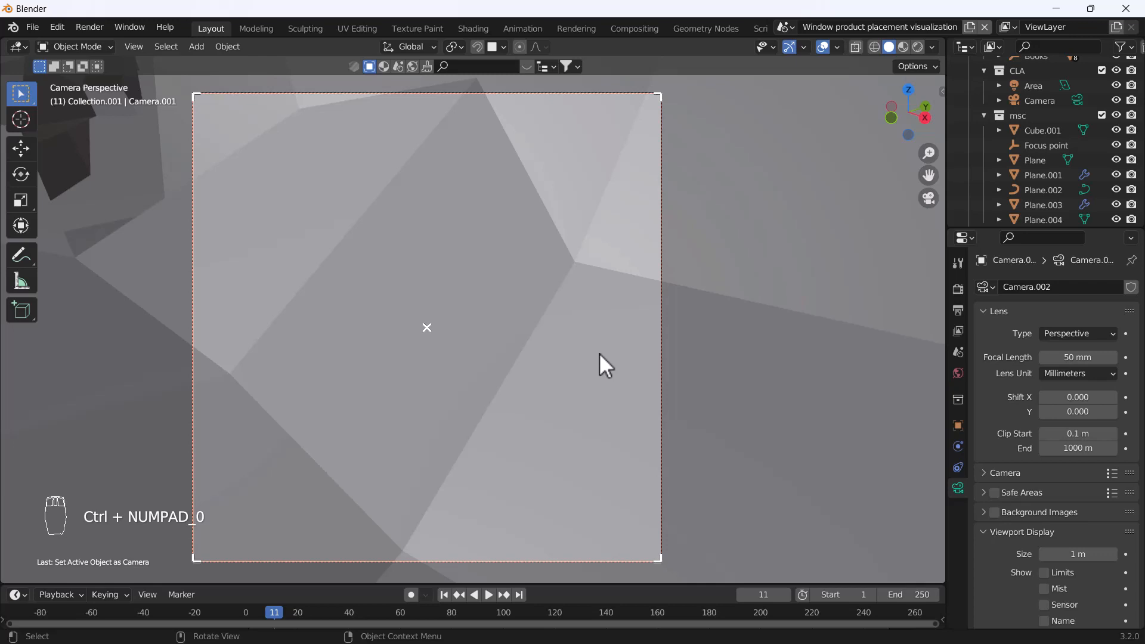
Enable the Camera to View lock so that view navigation moves the active camera.
scroll(545, 359, "down", 6)
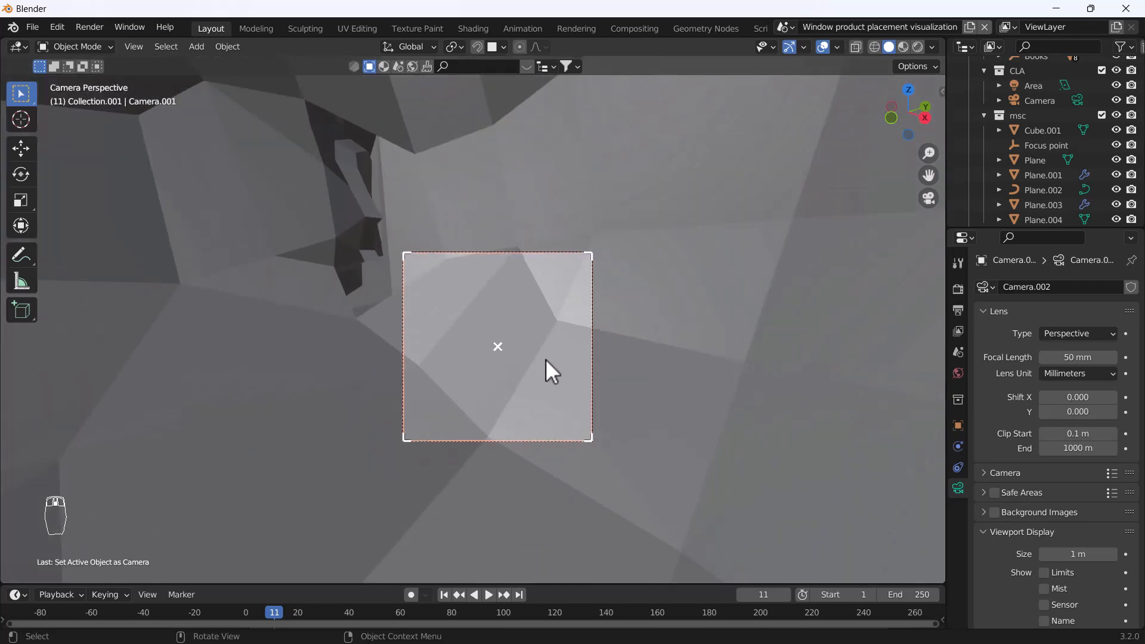
scroll(546, 359, "up", 6)
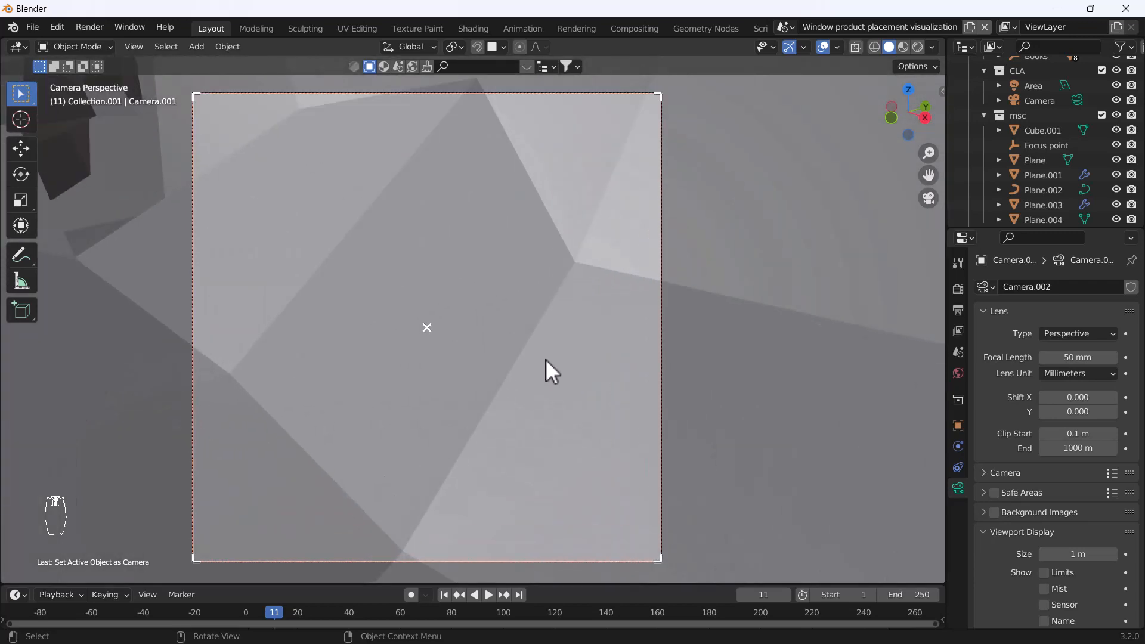
scroll(546, 359, "down", 5)
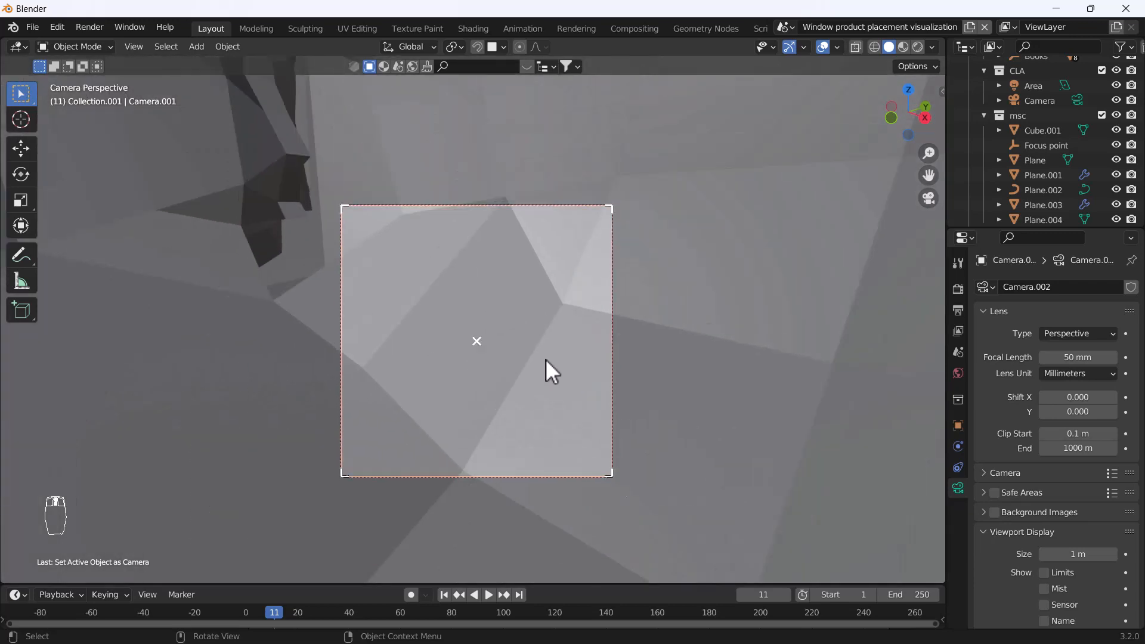
scroll(545, 359, "up", 7)
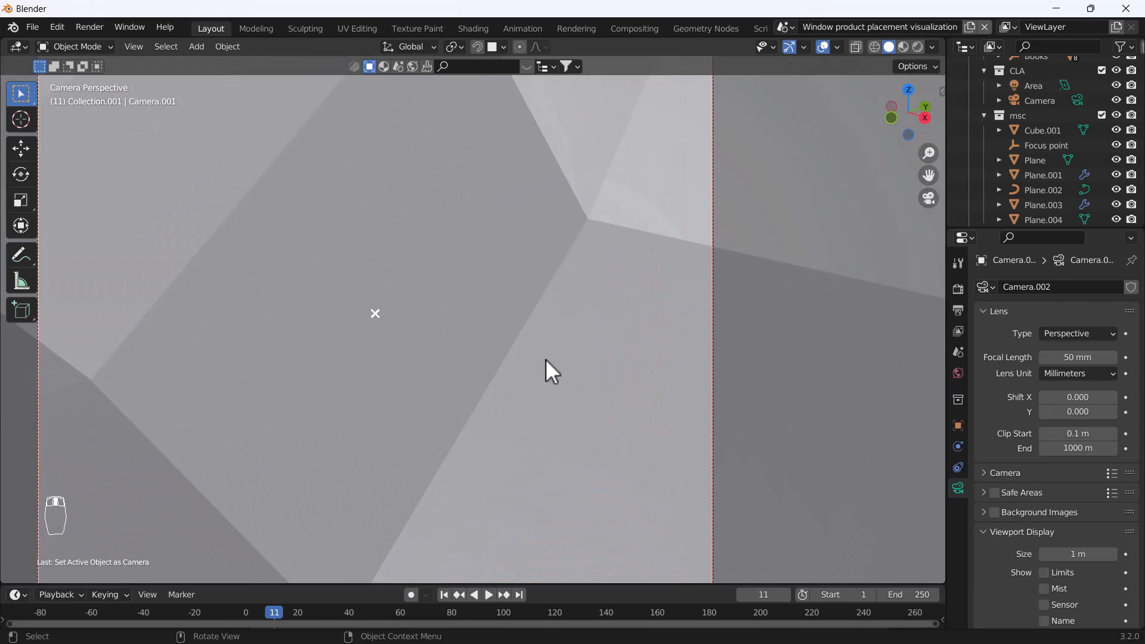
scroll(545, 359, "down", 2)
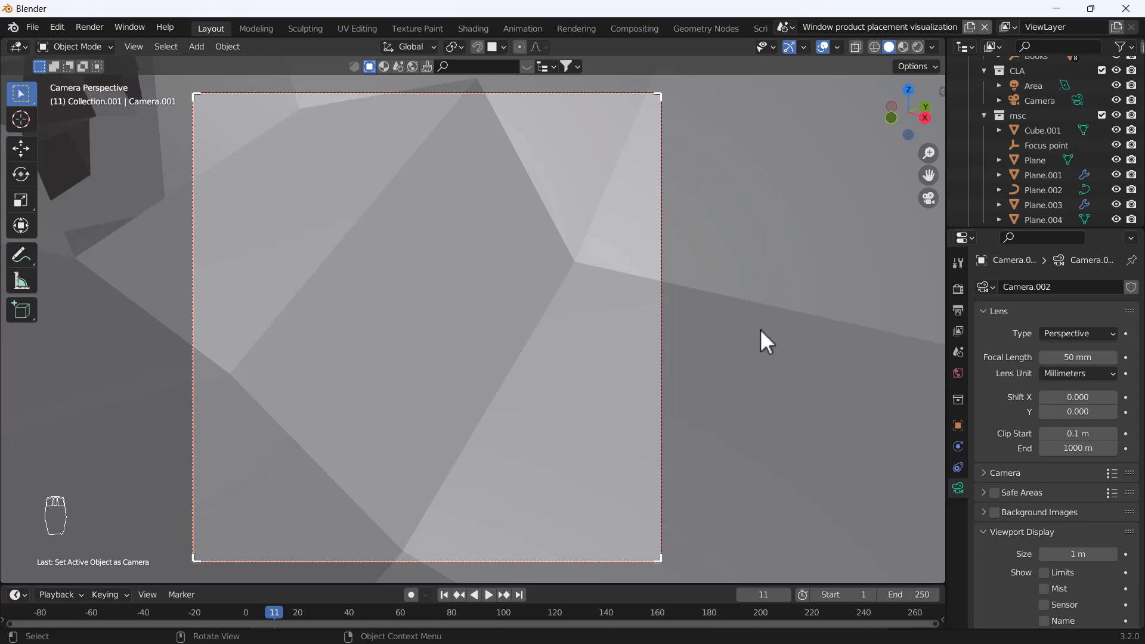
key("n")
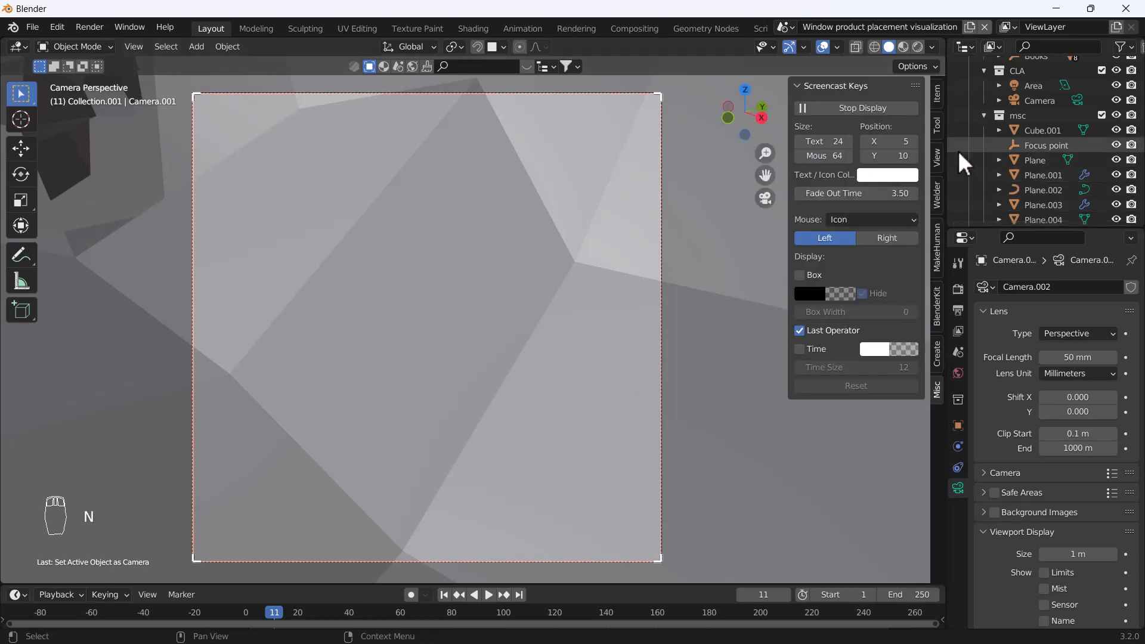
left_click(937, 158)
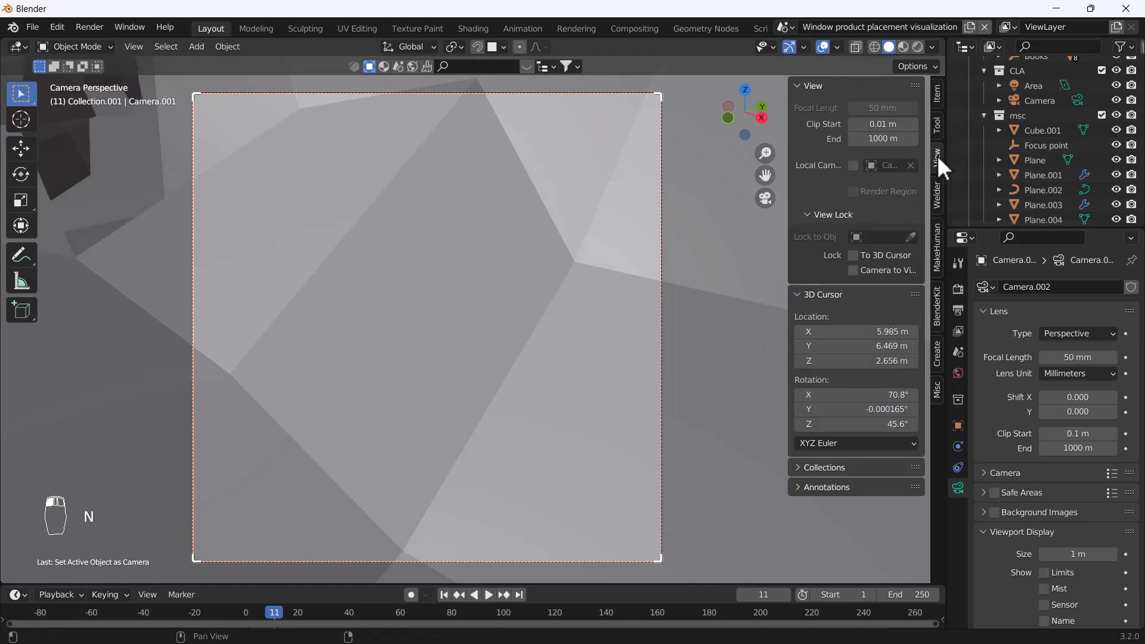
left_click(852, 269)
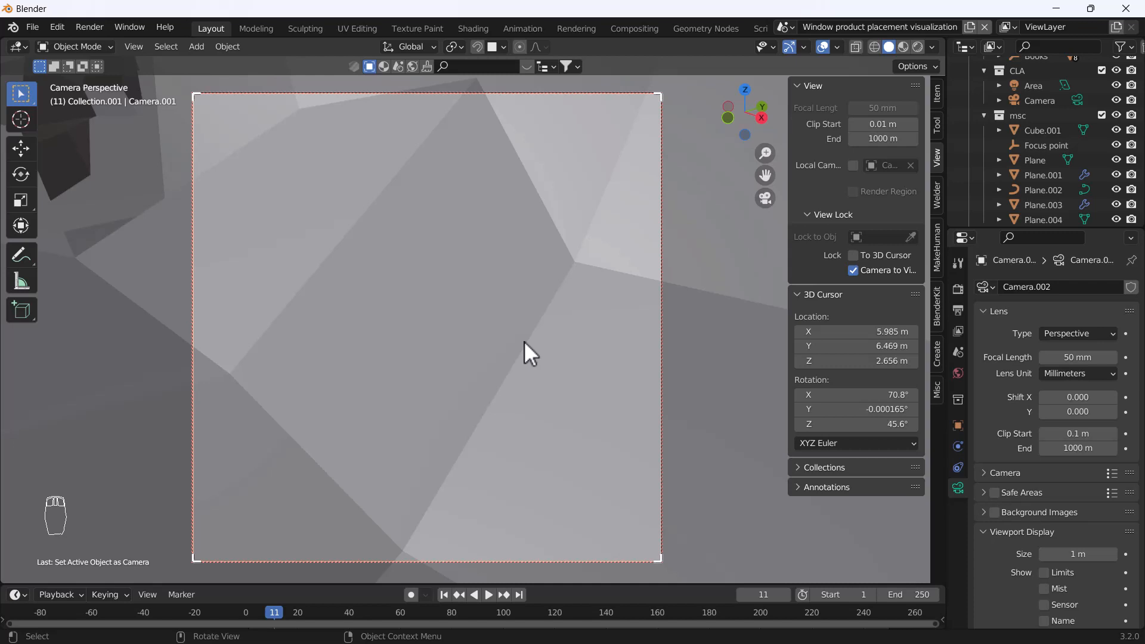
Pull the locked camera back until the whole monkey head fits inside the frame.
scroll(470, 328, "down", 8)
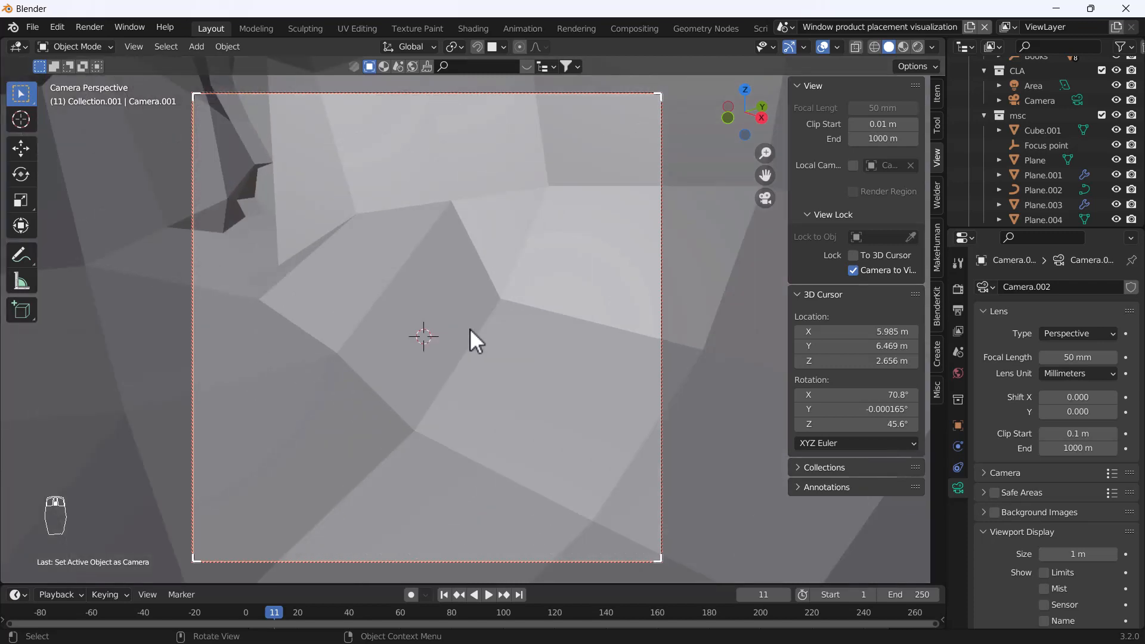
scroll(470, 327, "down", 10)
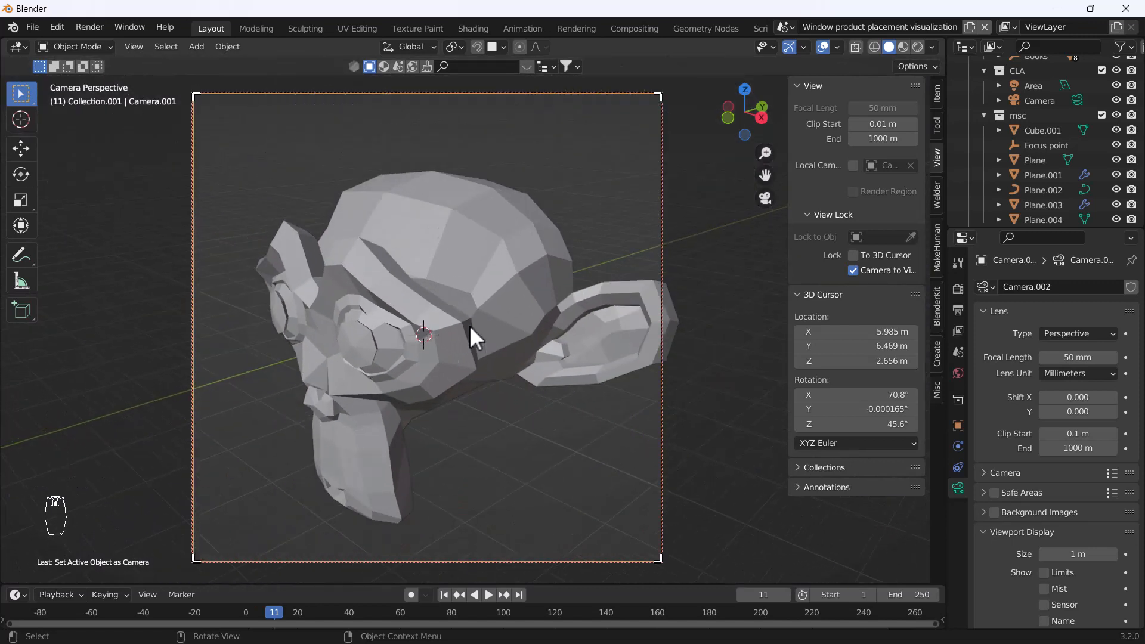
scroll(469, 335, "down", 3)
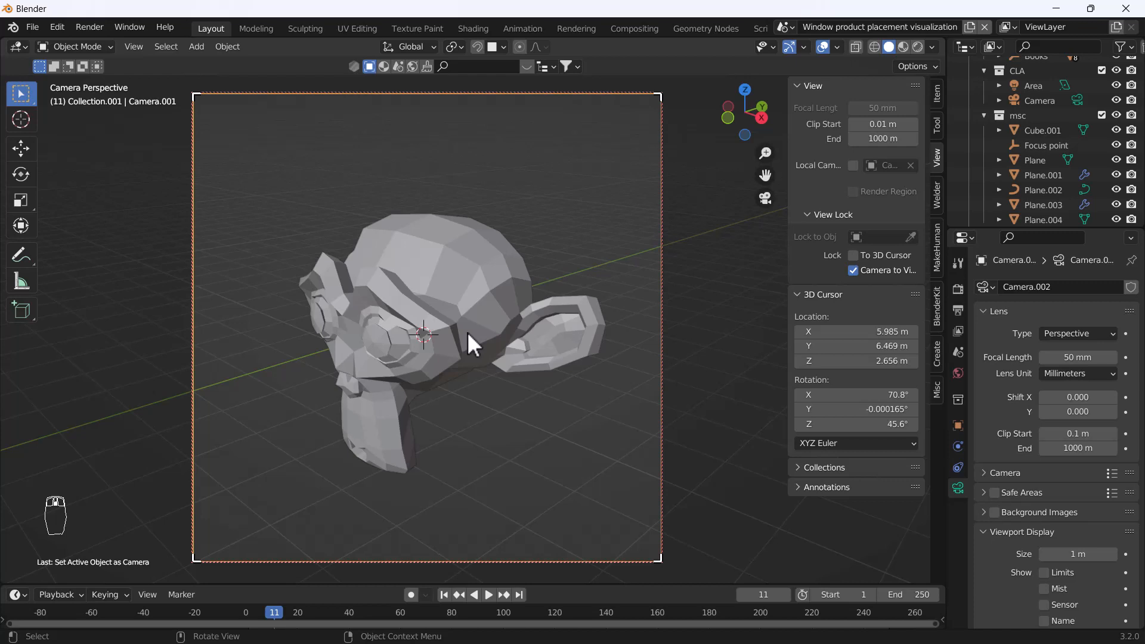
Leave the camera view, then duplicate the monkey and place the copy beside and behind the original.
key("KP_0")
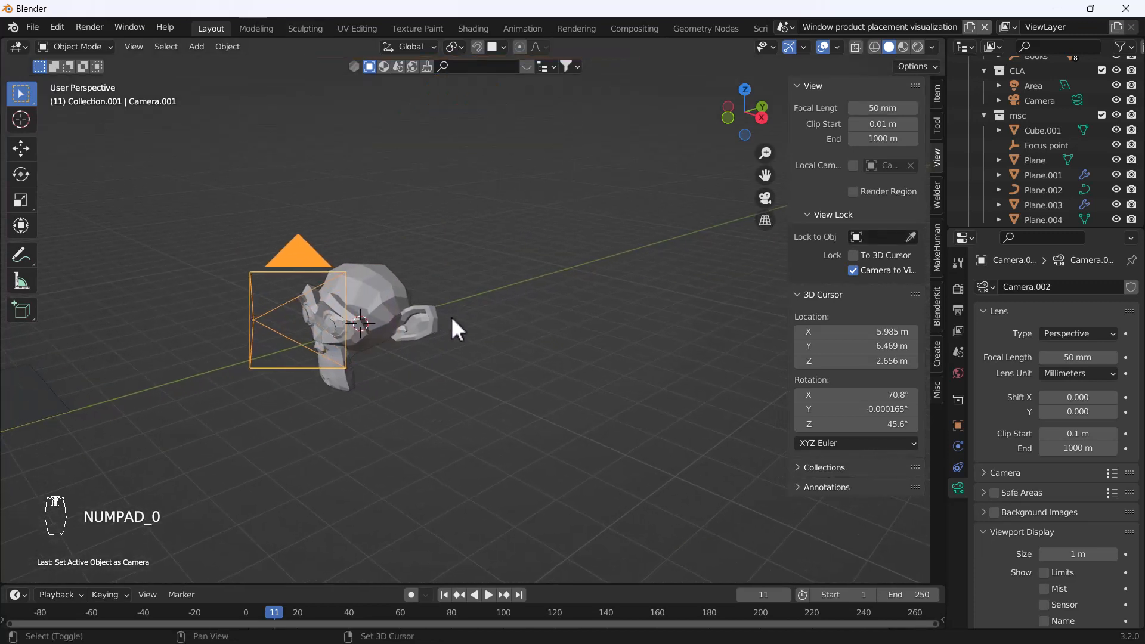
left_click(382, 311)
key("shift+d")
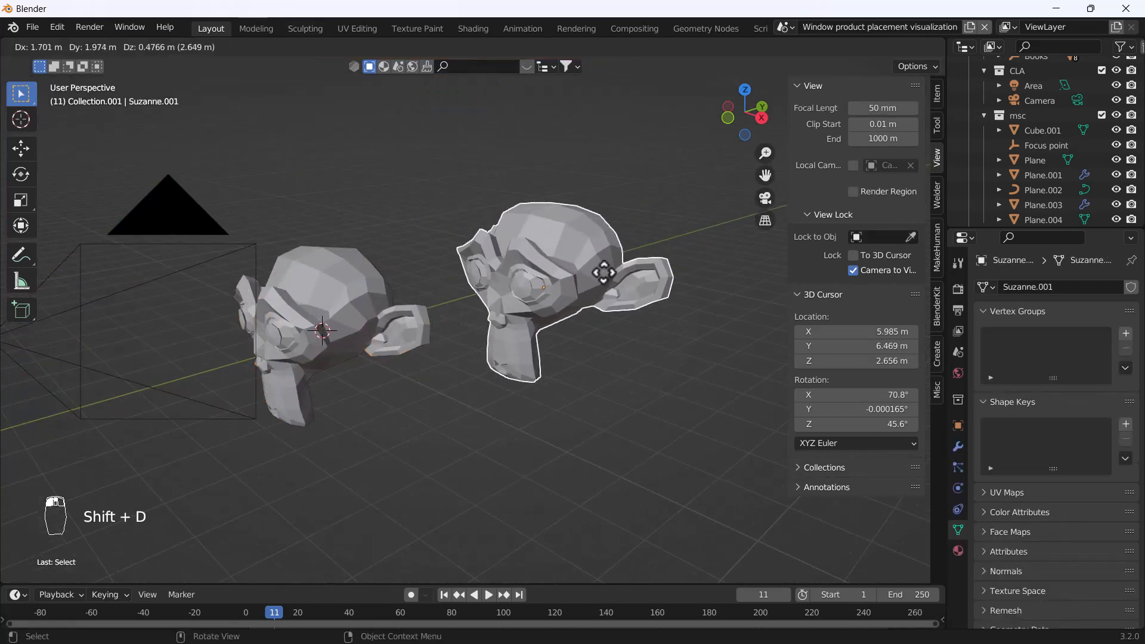
left_click(632, 273)
middle_click_drag(644, 309, 546, 311, "shift")
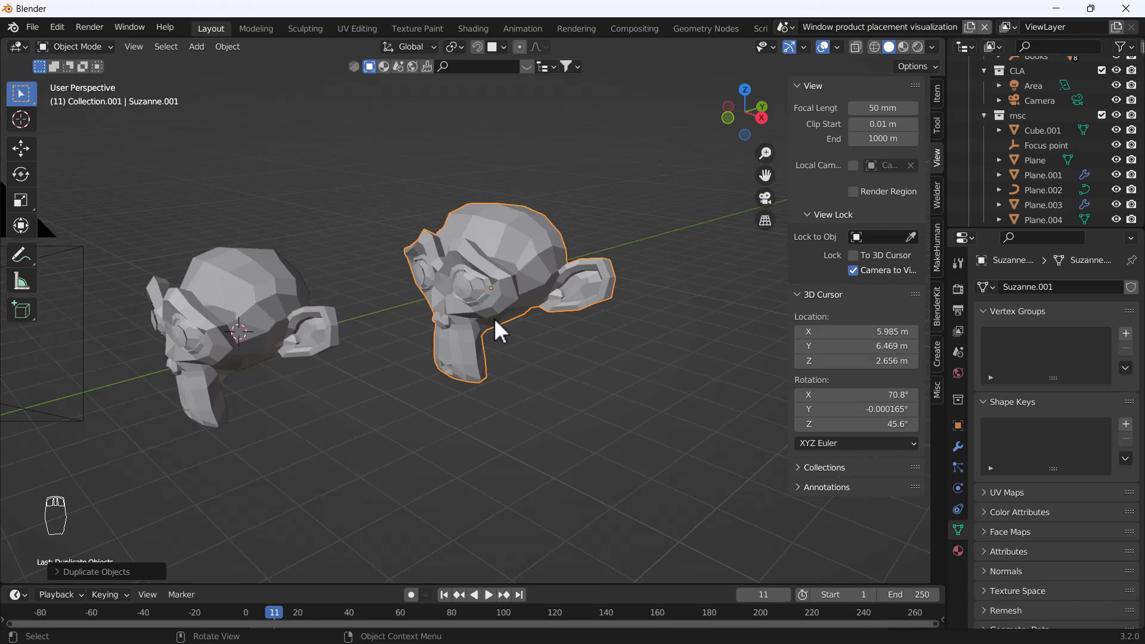
Align the active camera to a perspective view that shows both monkey heads.
key("KP_0")
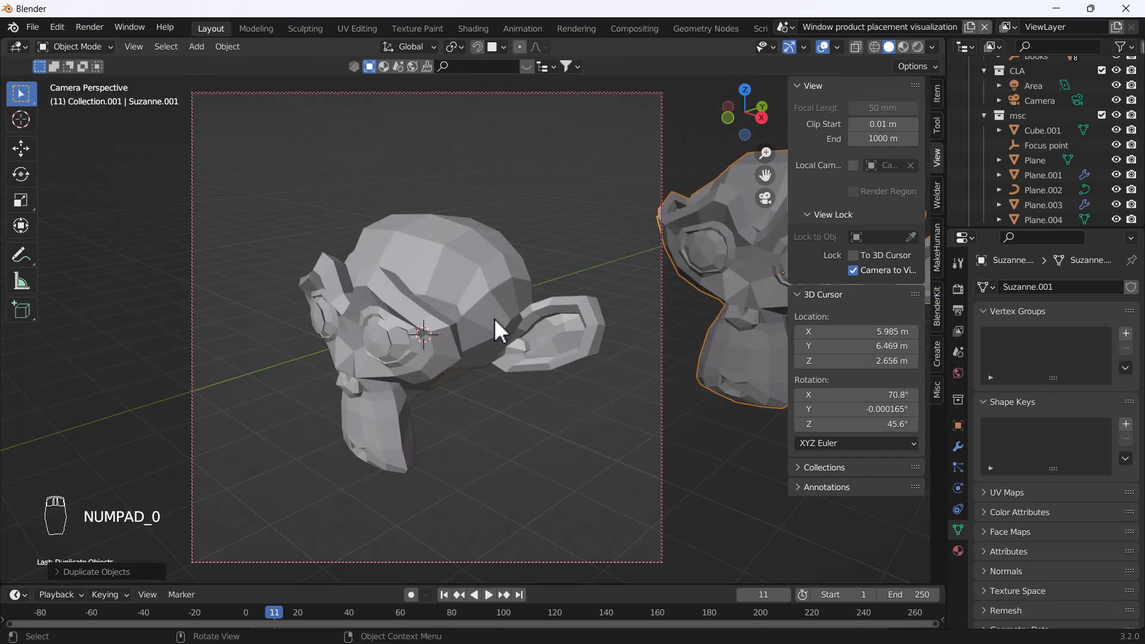
key("KP_0")
middle_click_drag(449, 353, 468, 337, "shift")
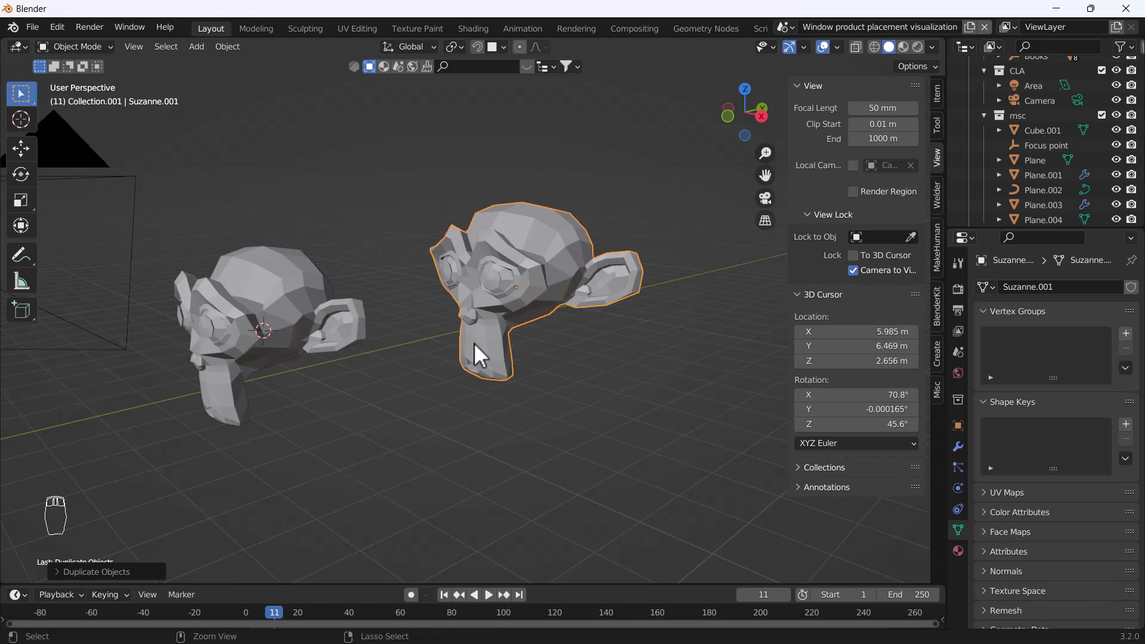
key("ctrl+alt+KP_0")
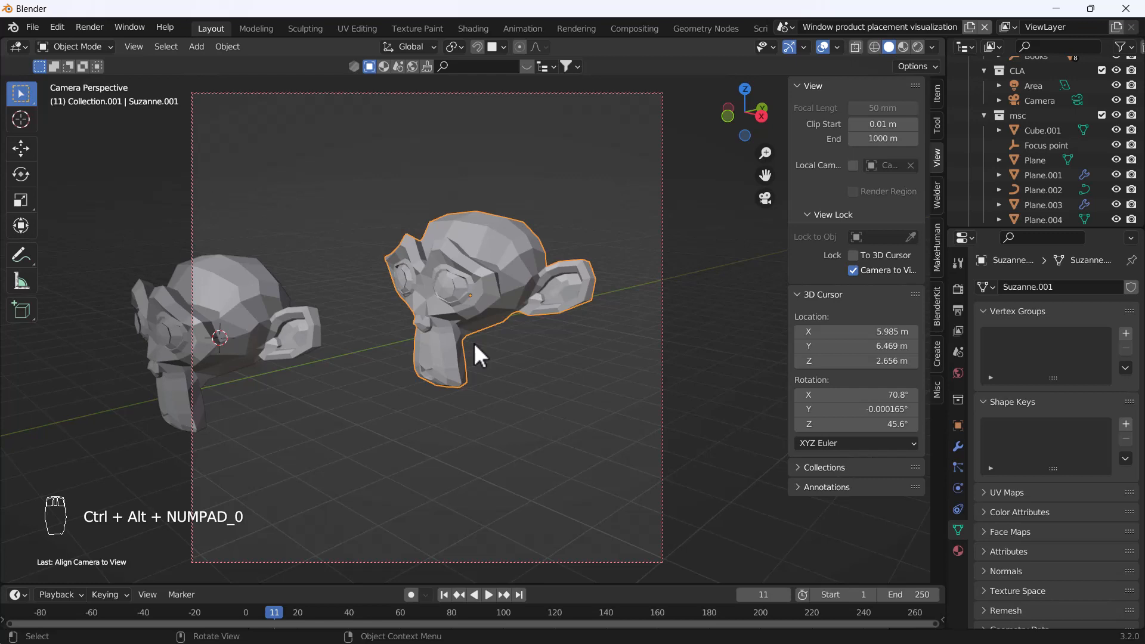
Reframe the locked camera so both monkey heads fit inside its frame, and return to the perspective view outside the camera.
middle_click_drag(454, 345, 509, 352, "shift")
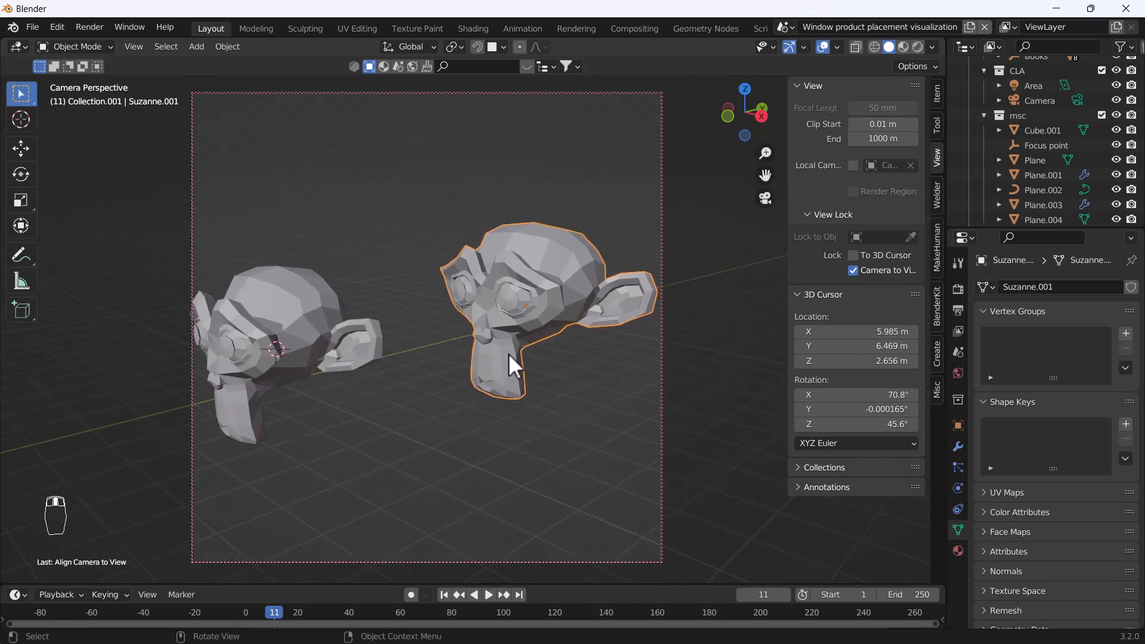
scroll(509, 353, "down", 2)
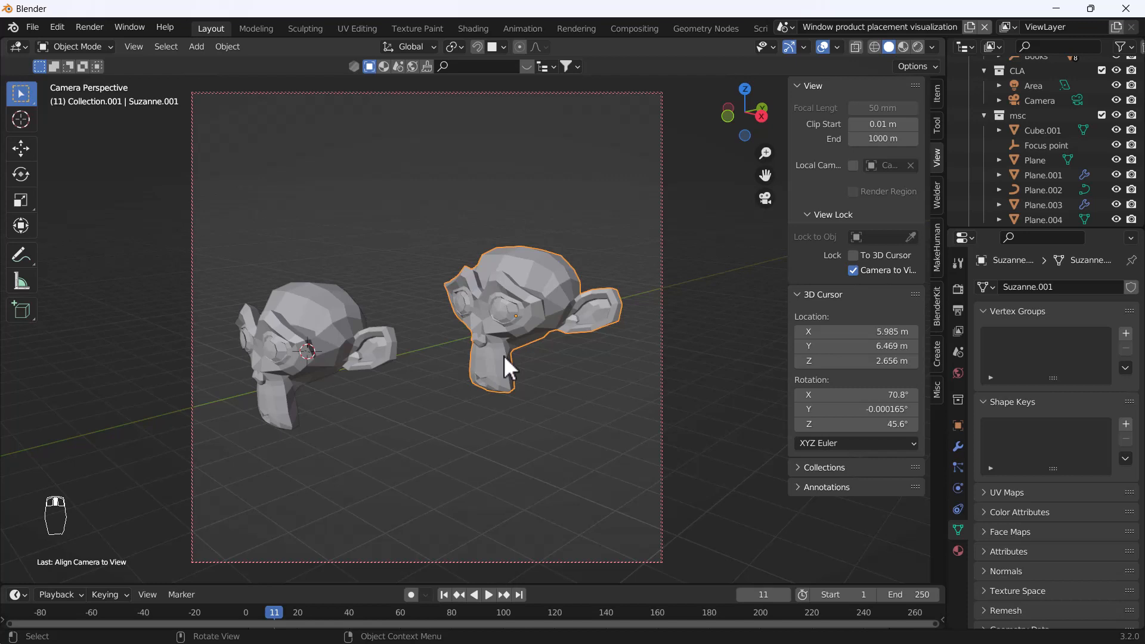
key("KP_0")
key("KP_0")
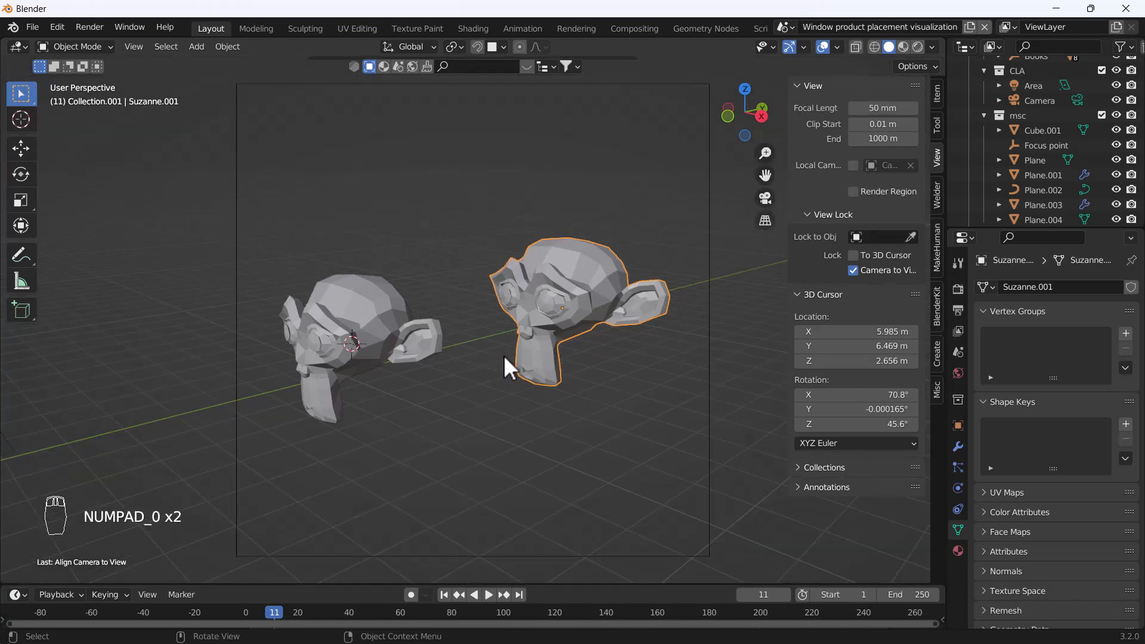
key("KP_0")
scroll(488, 385, "down", 2)
scroll(480, 390, "down", 4)
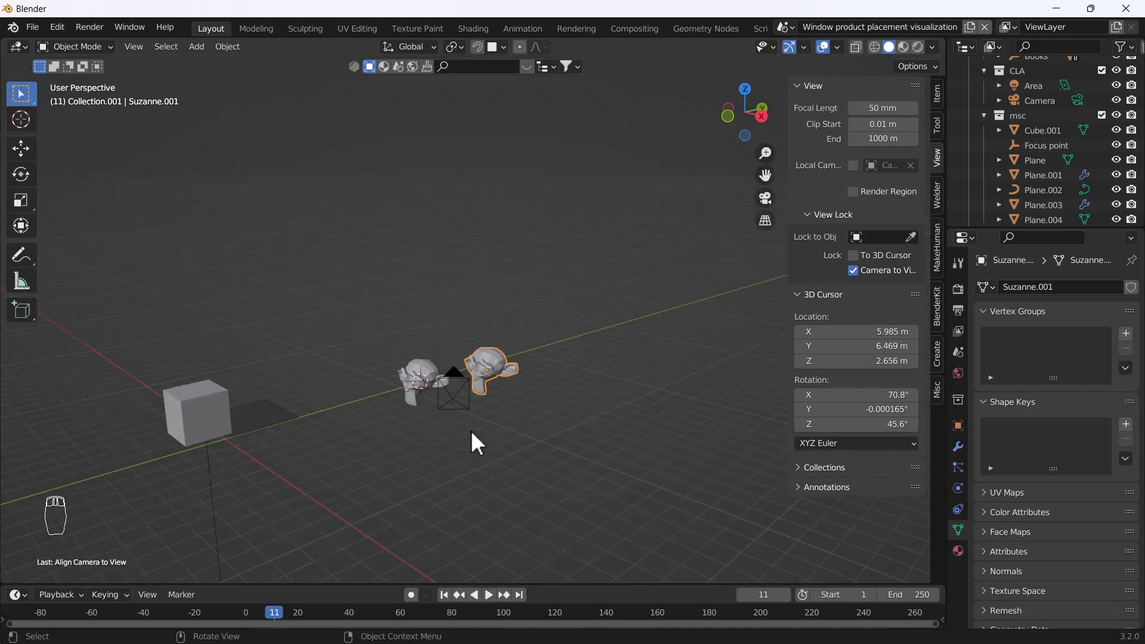
Make the camera in front of the monkeys the active scene camera and orbit its locked view around both heads.
left_click(453, 403)
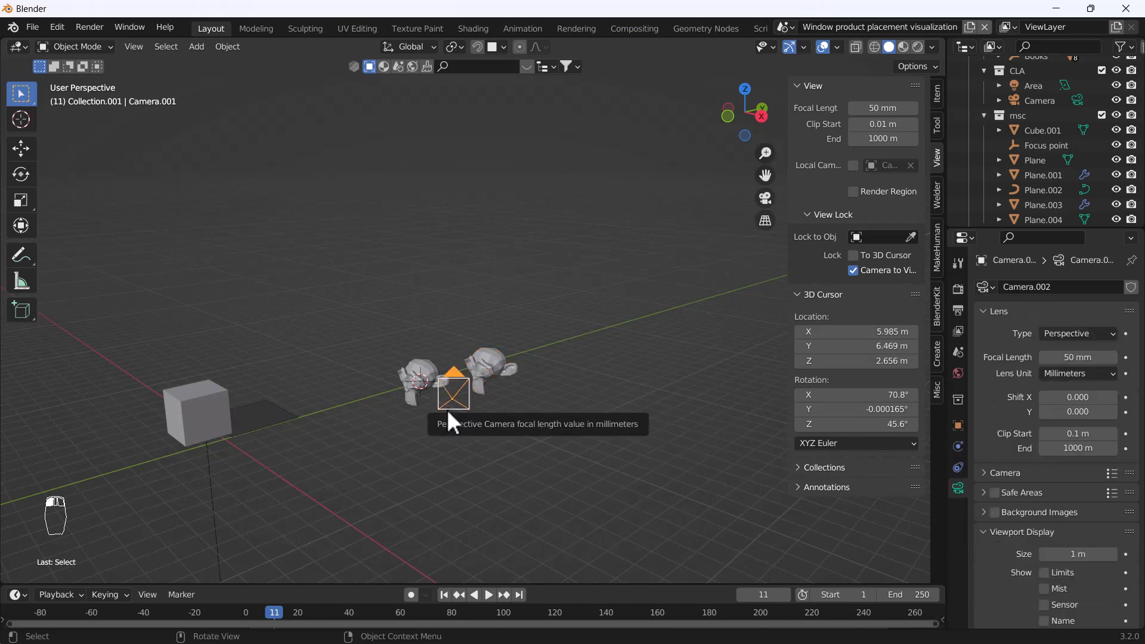
key("ctrl+KP_0")
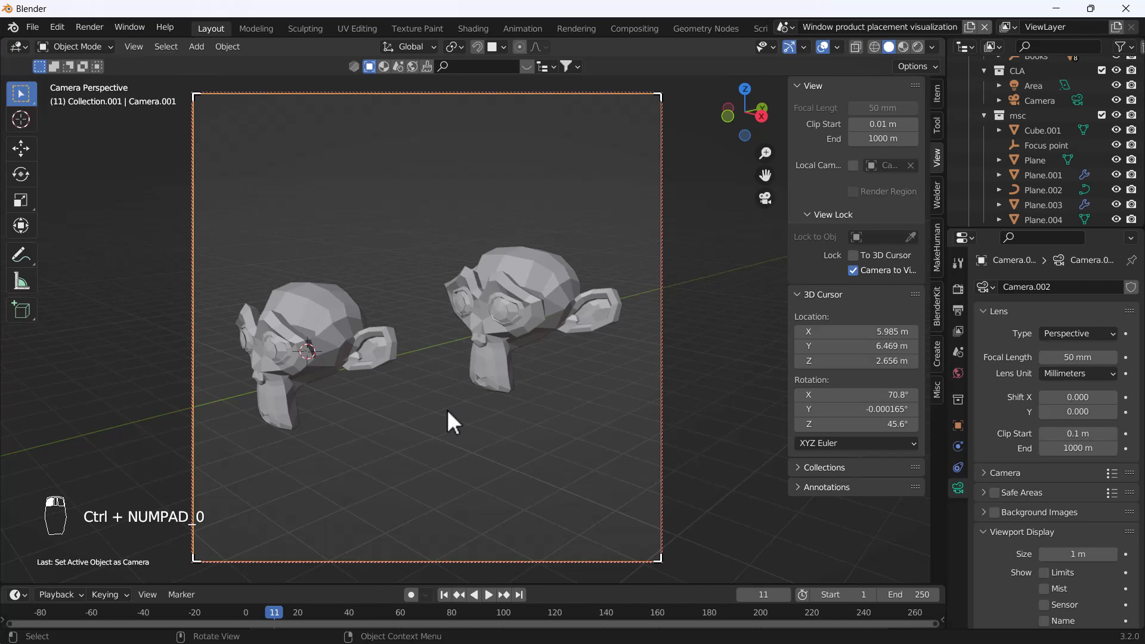
middle_click_drag(451, 213, 449, 289)
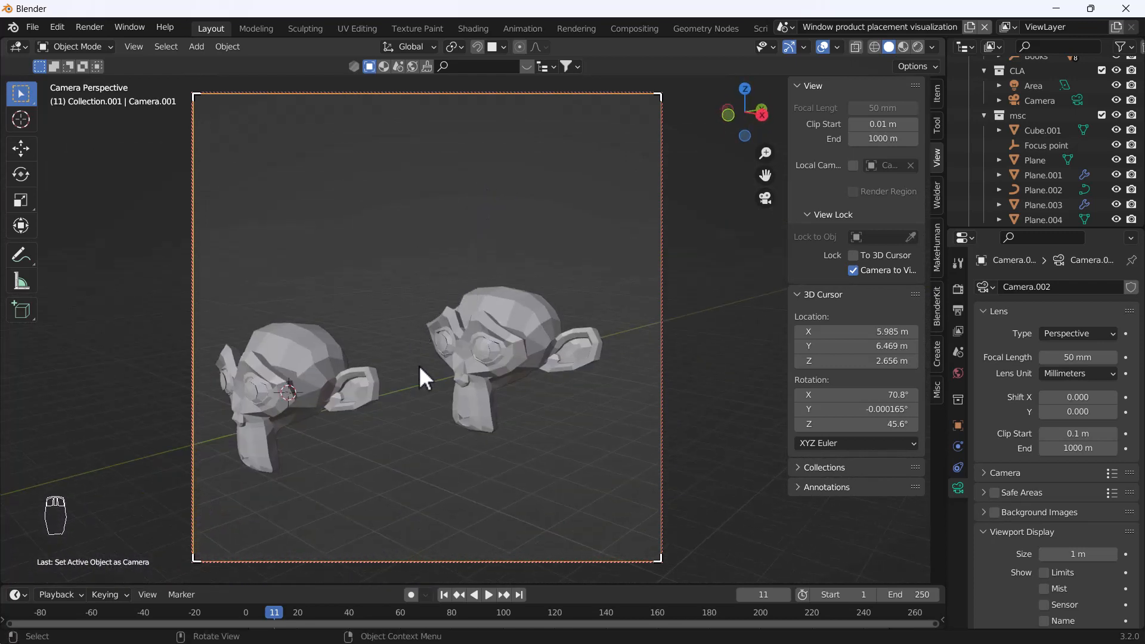
middle_click_drag(418, 364, 363, 363)
middle_click_drag(458, 391, 568, 423)
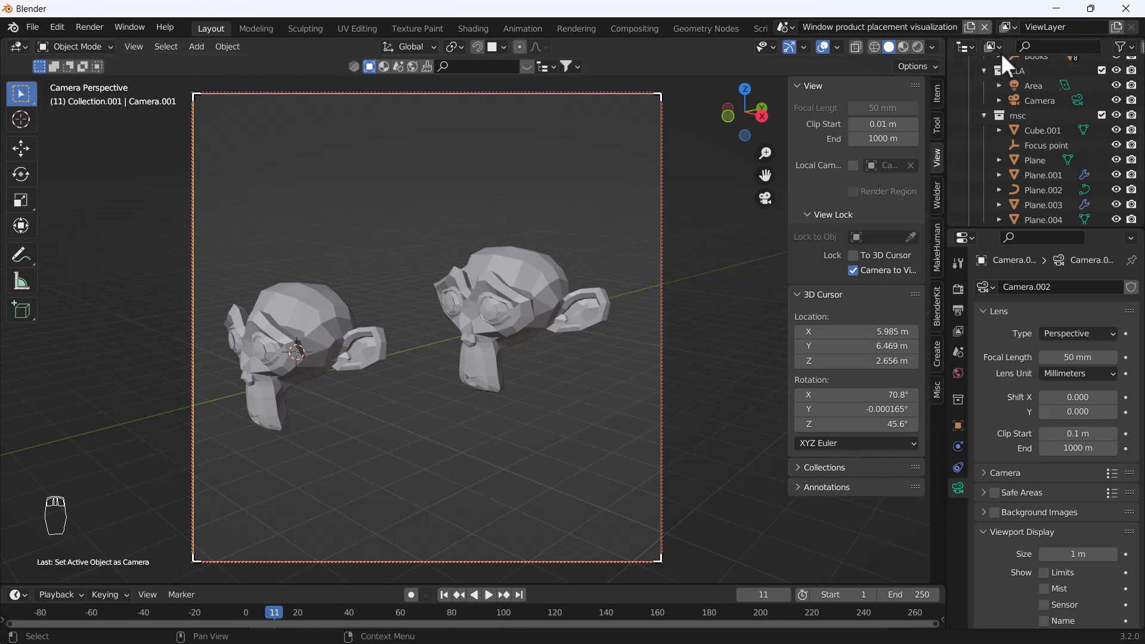
Examine the Orbit & Pan settings in the Navigation preferences, including Orbit Around Selection.
left_click(62, 27)
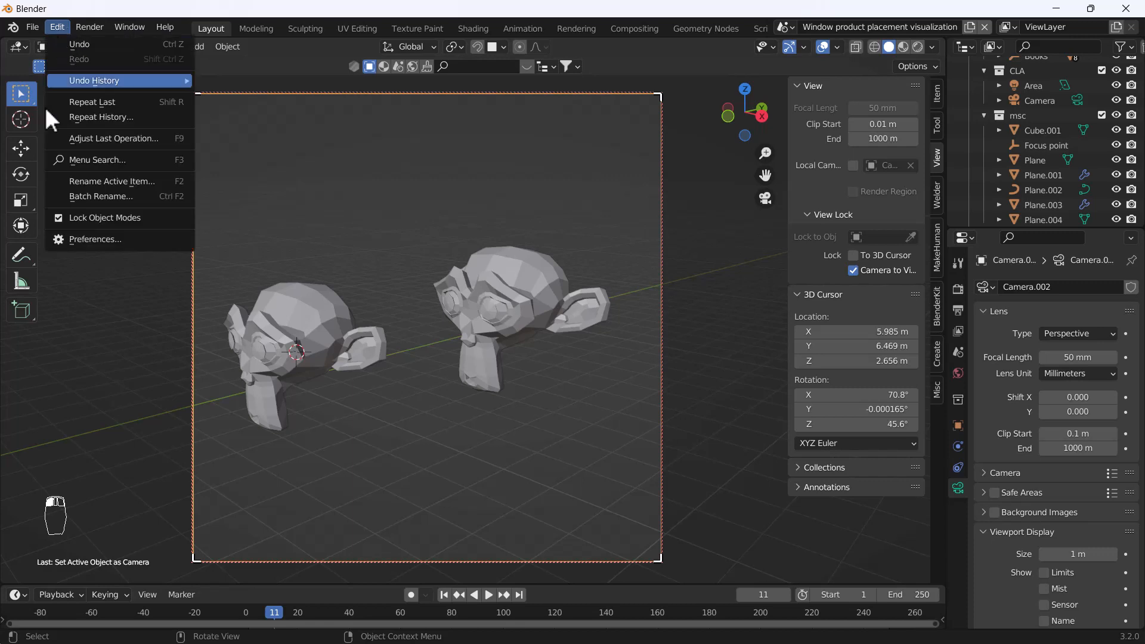
left_click(81, 242)
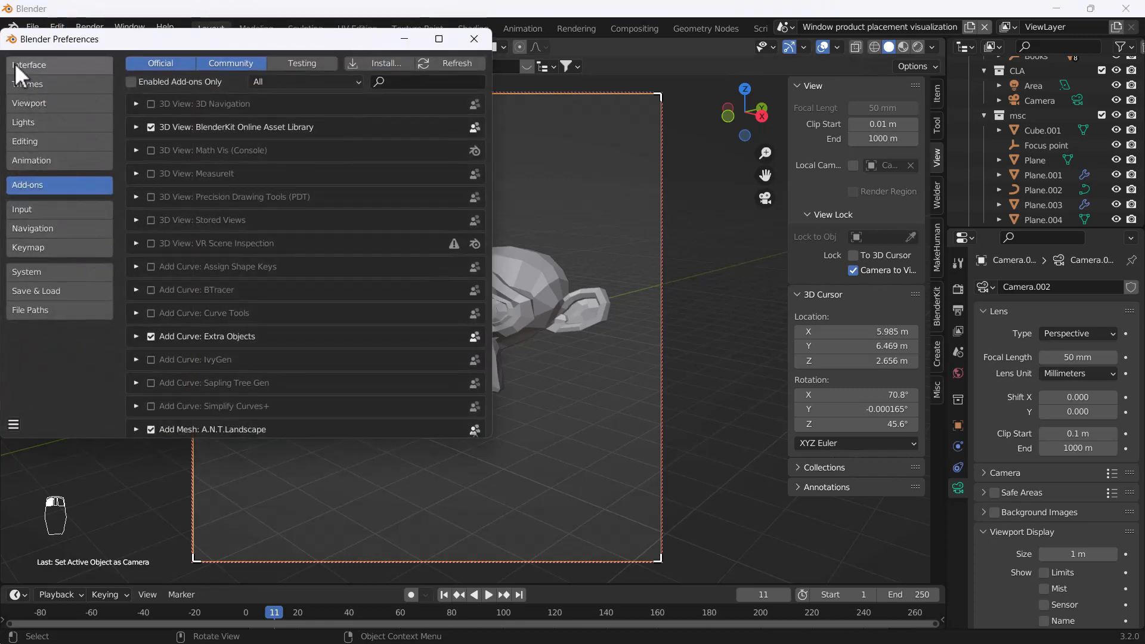
left_click(13, 40)
left_click(24, 26)
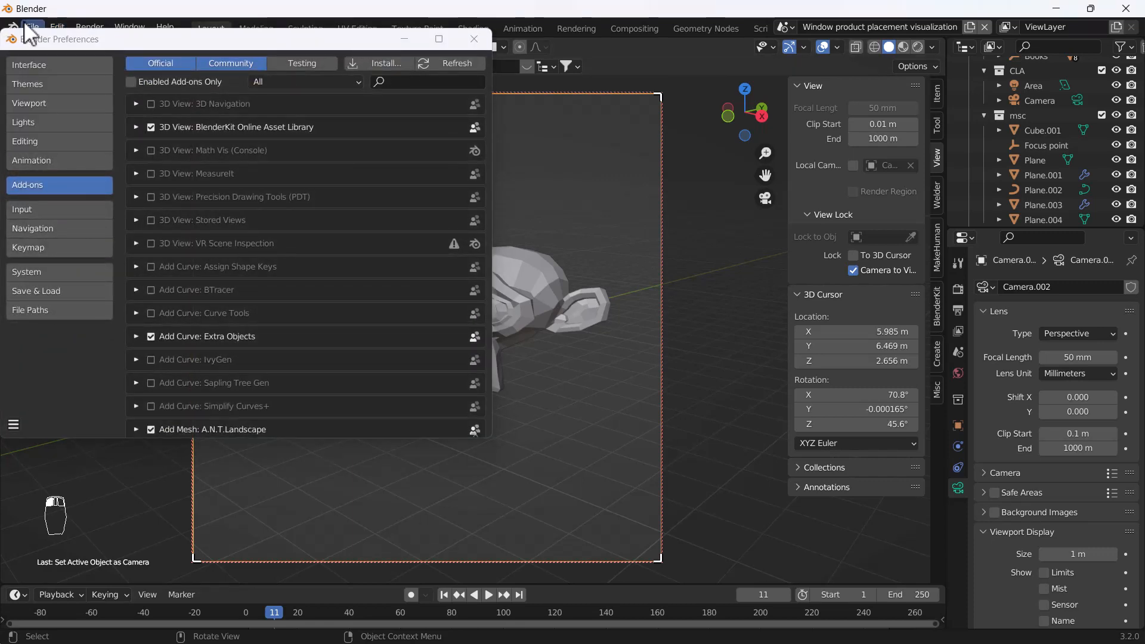
left_click_drag(42, 46, 324, 176)
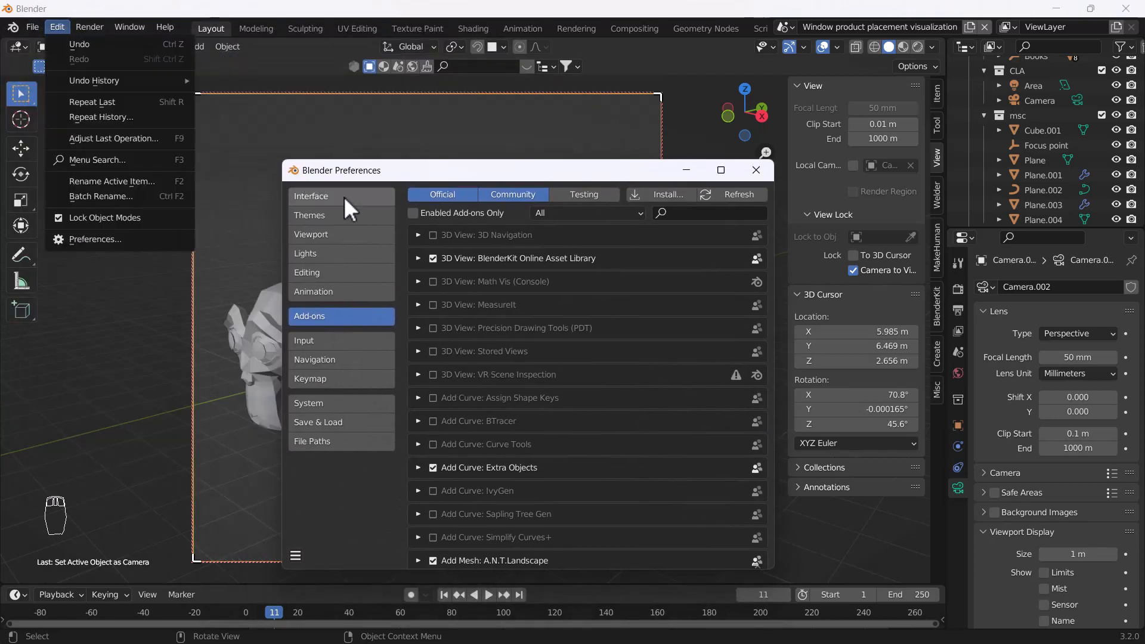
left_click(337, 360)
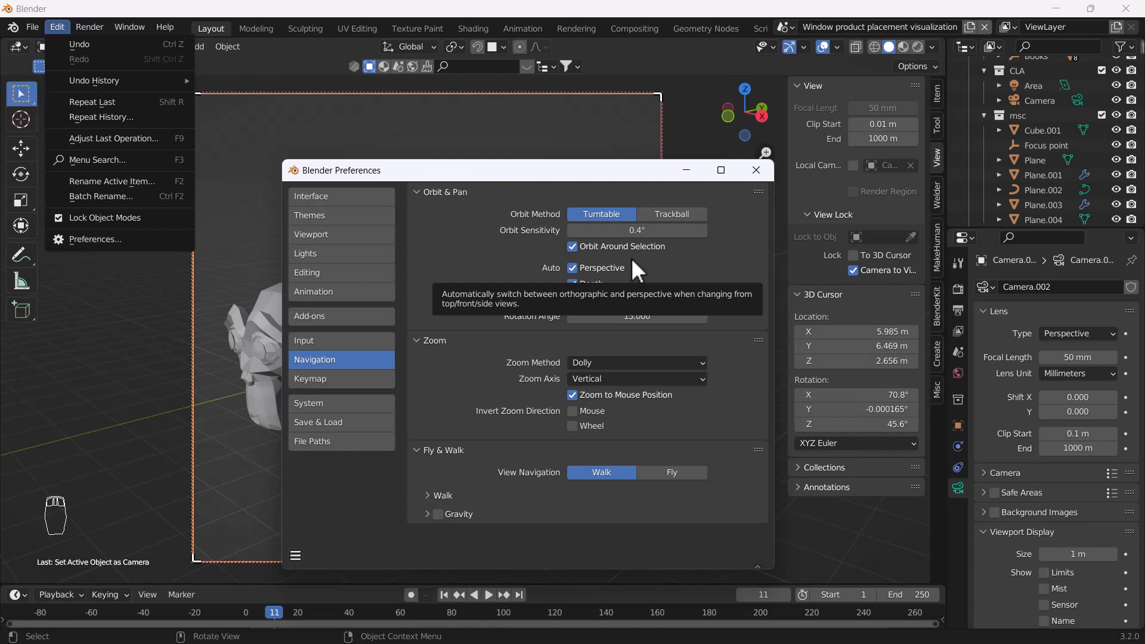
left_click(755, 170)
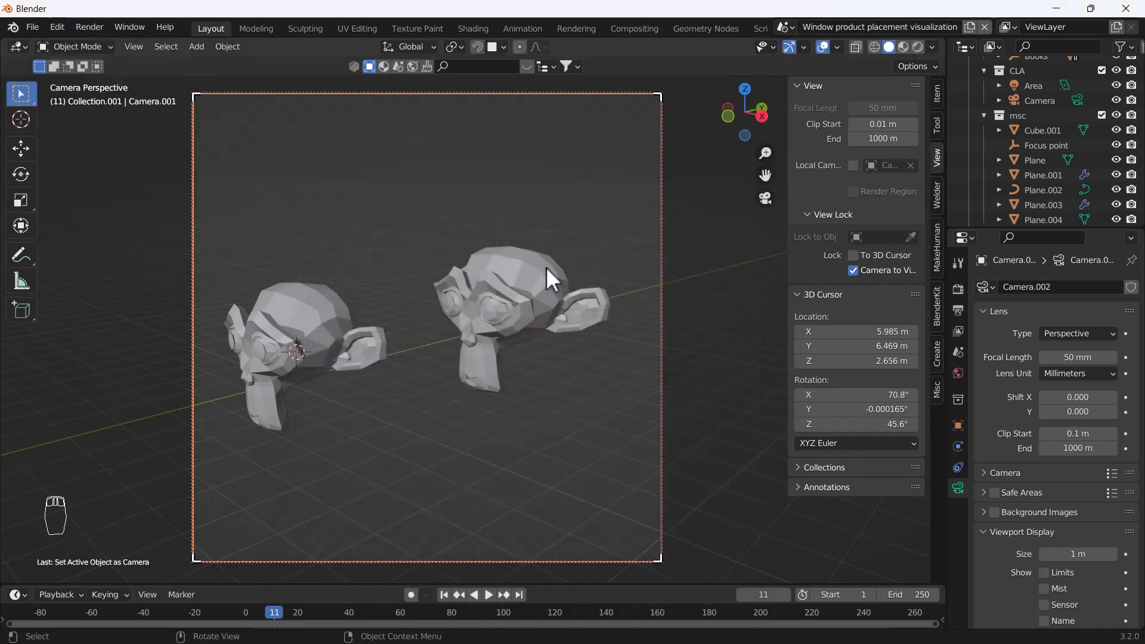
Orbit the locked camera around each monkey head in turn and shift it so both heads stay in the frame.
mouse_move(470, 198)
middle_mouse_down()
mouse_move(449, 191)
mouse_move(464, 196)
middle_mouse_up()
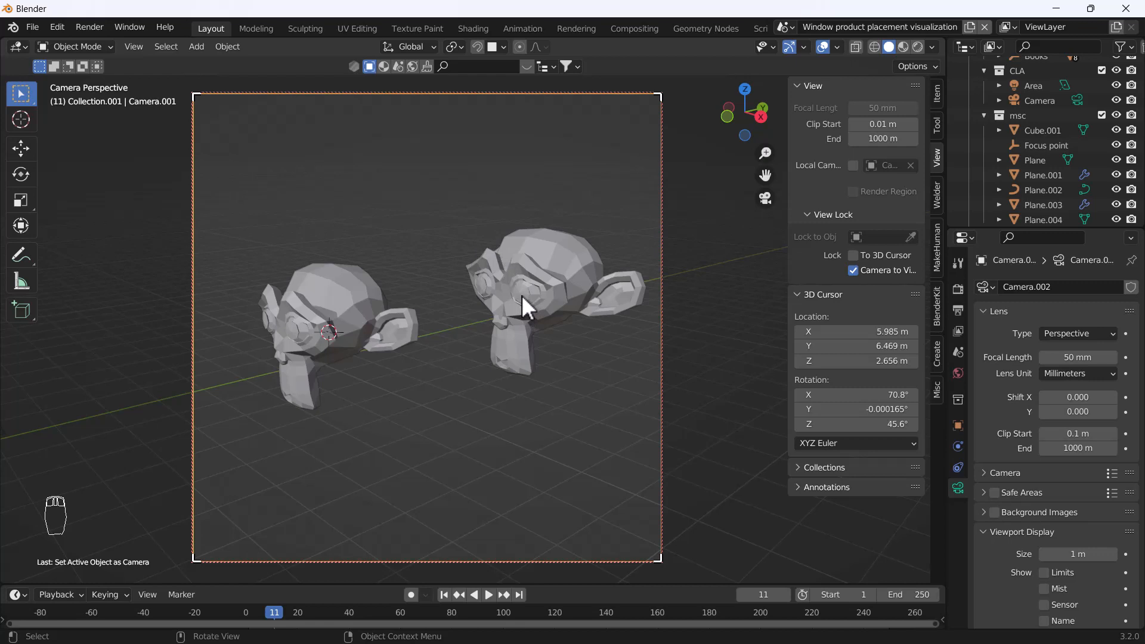
left_click(503, 285)
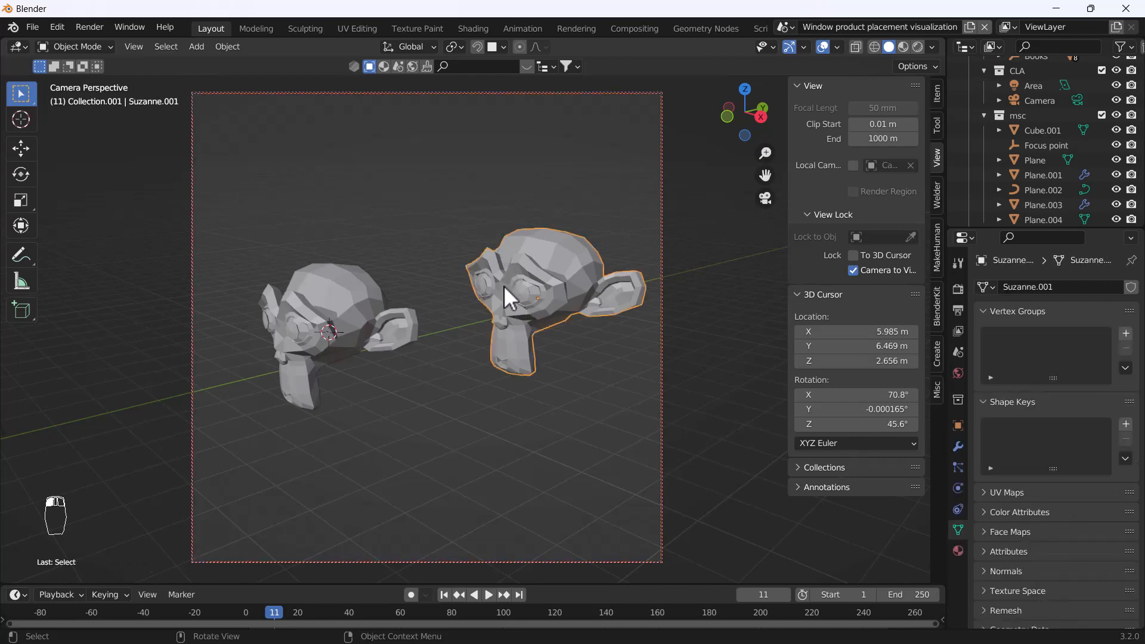
mouse_move(537, 292)
middle_mouse_down()
mouse_move(503, 293)
mouse_move(515, 278)
mouse_move(539, 276)
middle_mouse_up()
left_click(402, 316)
mouse_move(402, 315)
middle_mouse_down()
mouse_move(473, 317)
mouse_move(424, 317)
mouse_move(426, 280)
mouse_move(428, 323)
mouse_move(379, 312)
mouse_move(400, 301)
mouse_move(403, 267)
mouse_move(407, 329)
mouse_move(418, 320)
middle_mouse_up()
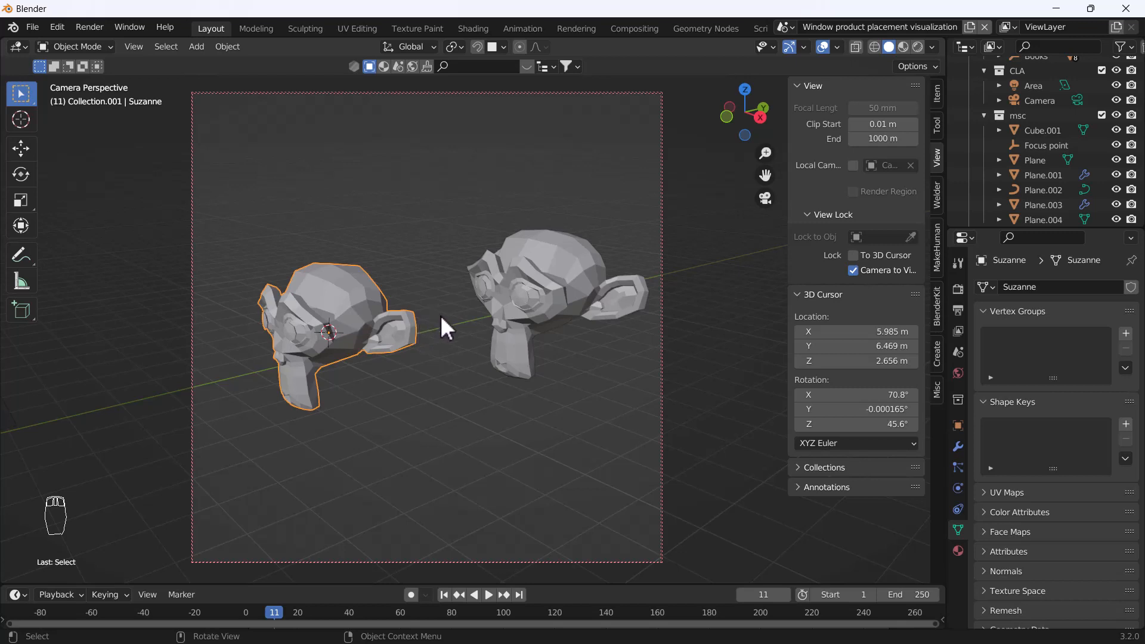
middle_click_drag(527, 344, 477, 341, "shift")
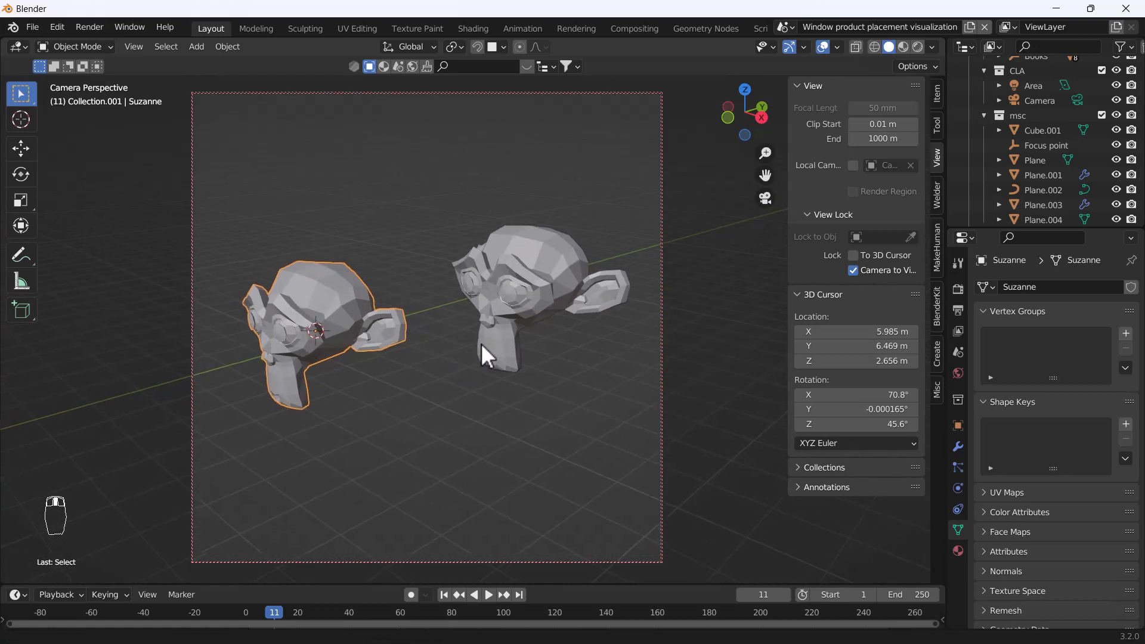
key("KP_0")
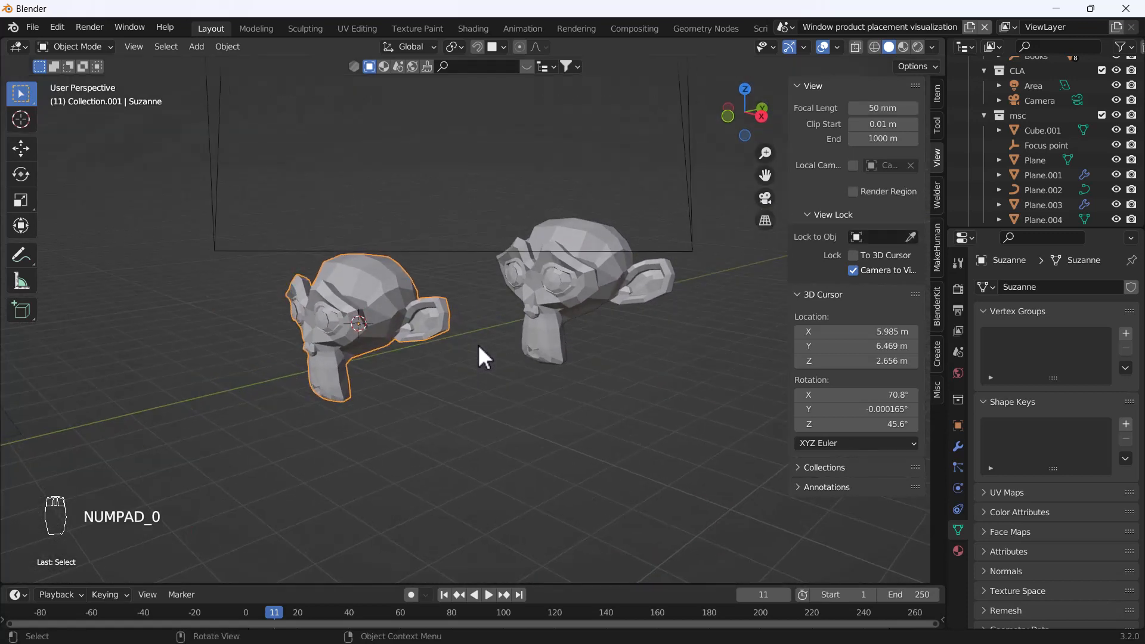
key("KP_0")
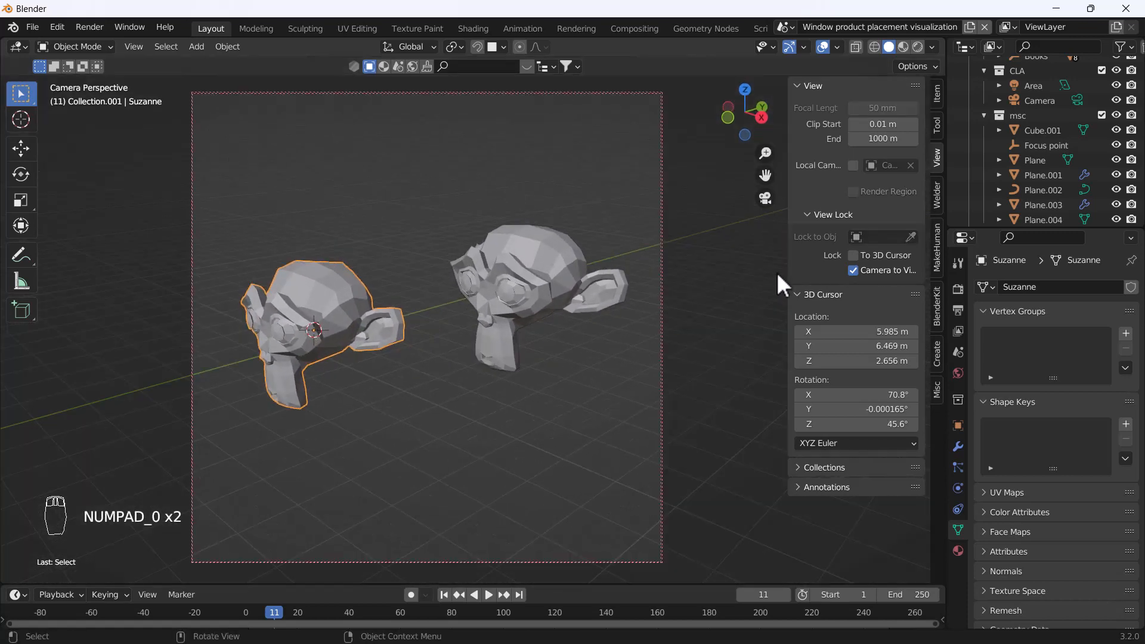
Unlock the camera from the view and switch to the left orthographic view with the camera in sight.
left_click(852, 272)
middle_click_drag(648, 327, 483, 294)
scroll(572, 351, "down", 3)
key("grave")
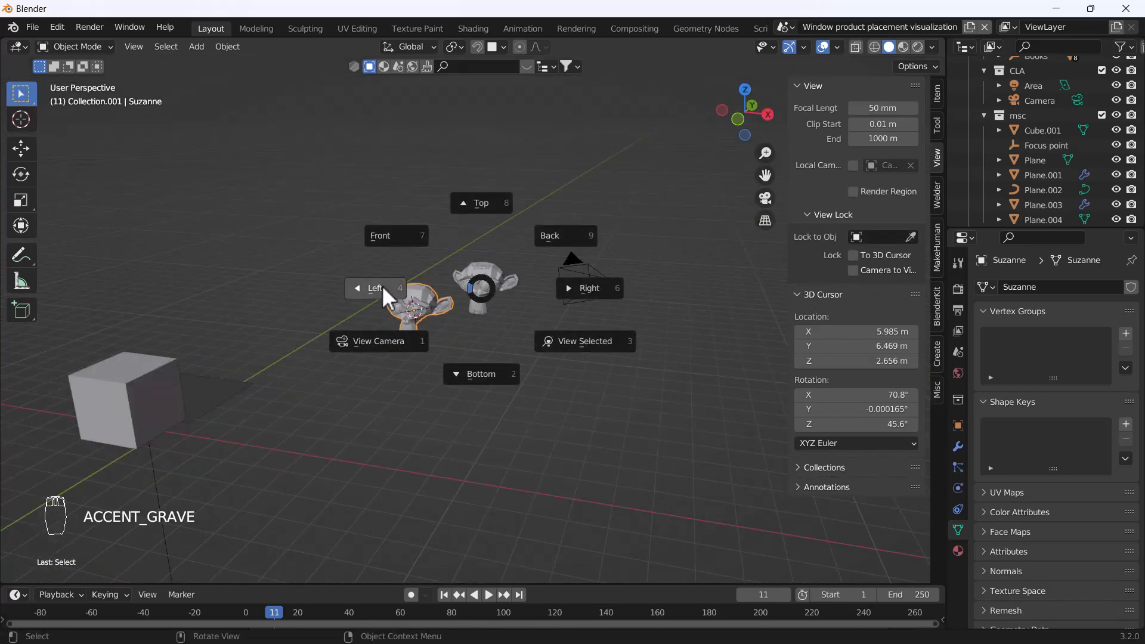
left_click(381, 285)
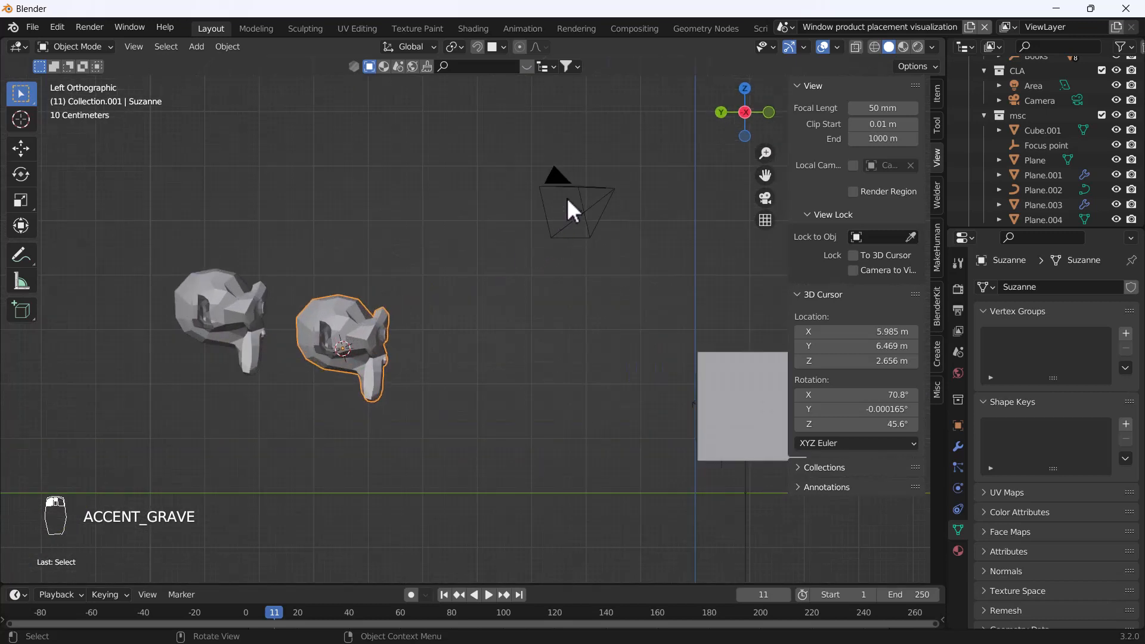
Set the Y rotation of the camera beside the monkeys to 0°.
left_click(570, 190)
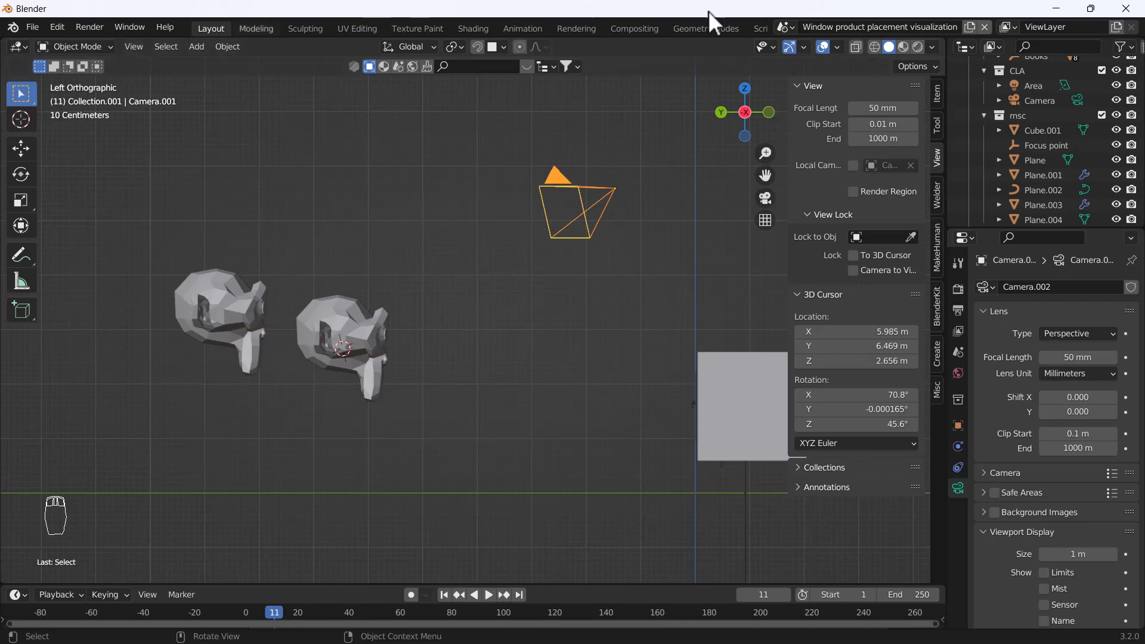
left_click(936, 94)
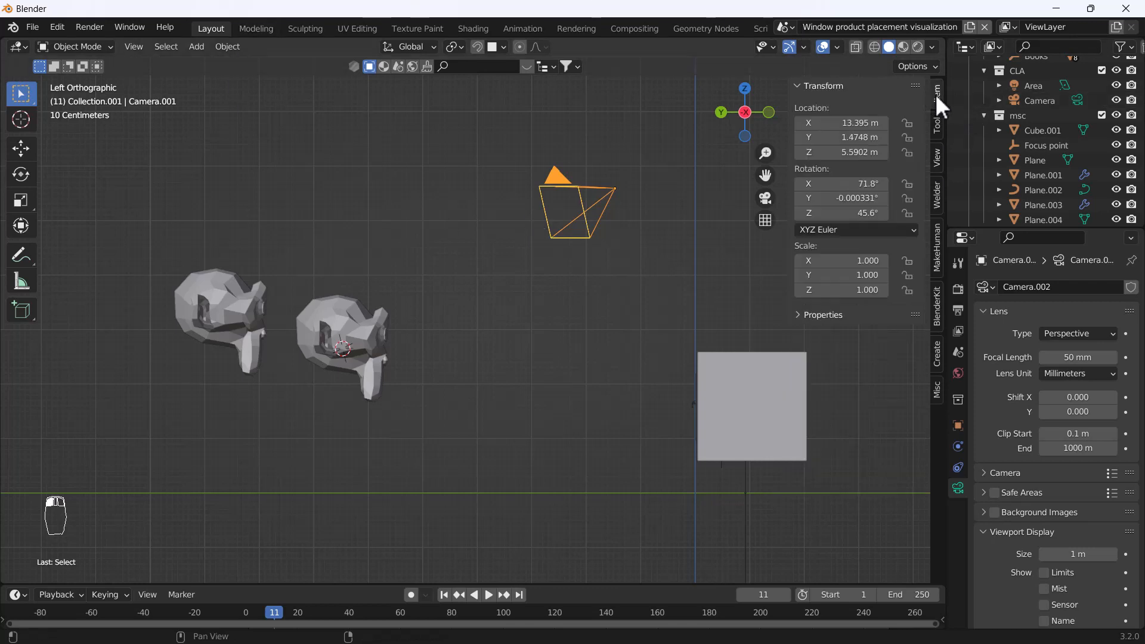
left_click(850, 198)
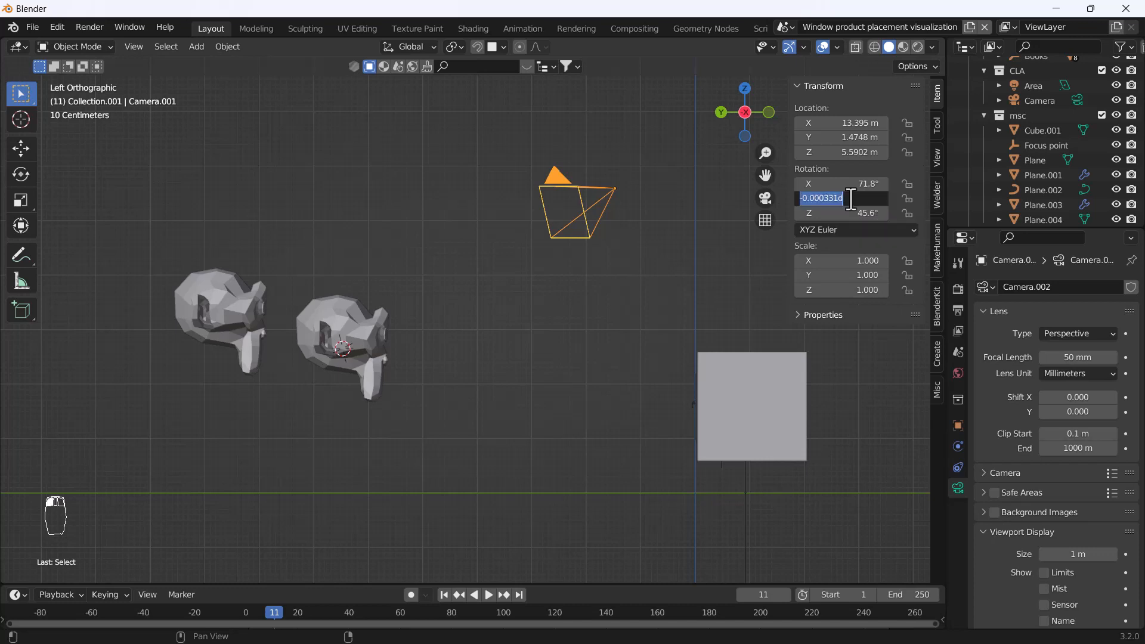
type("0")
key("Return")
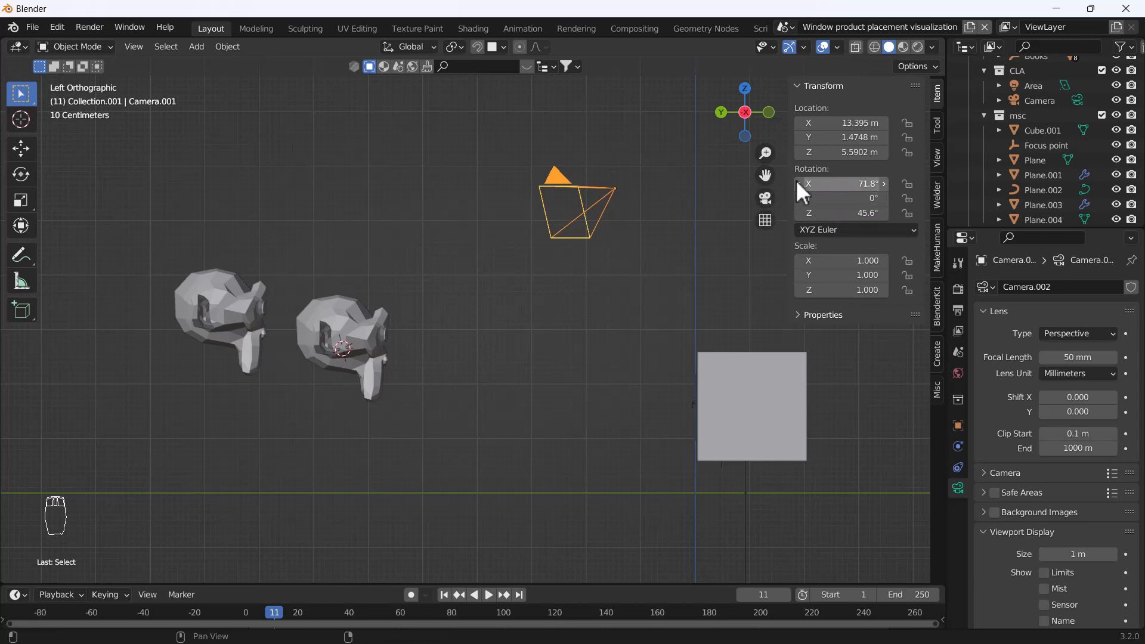
Set the camera's Z rotation to 80° and look through the camera.
left_click(845, 213)
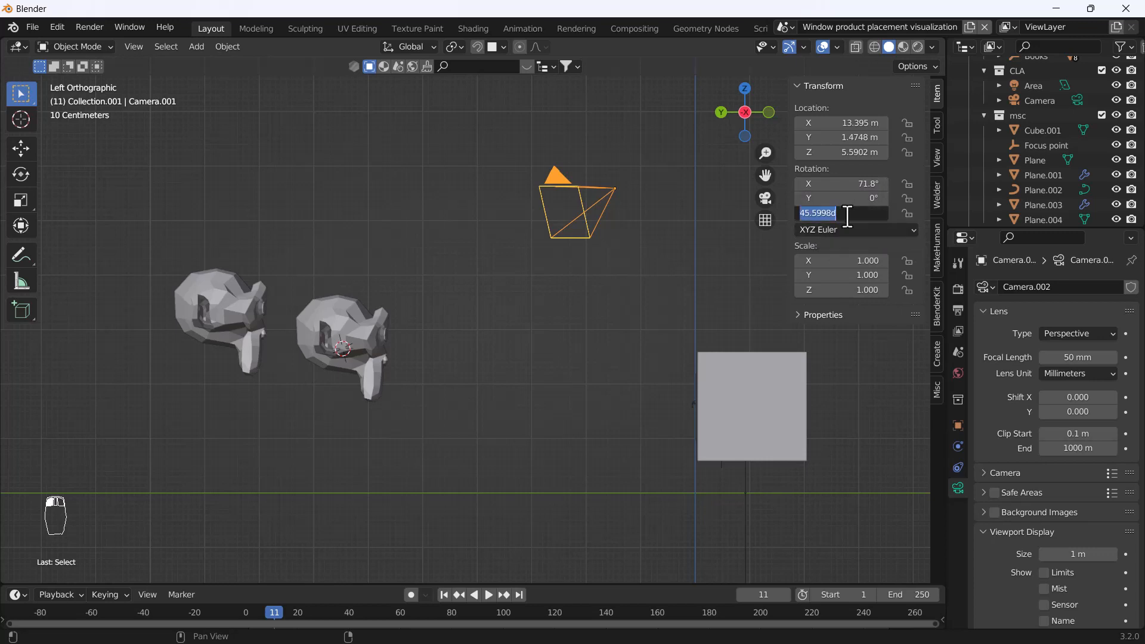
type("80")
key("Return")
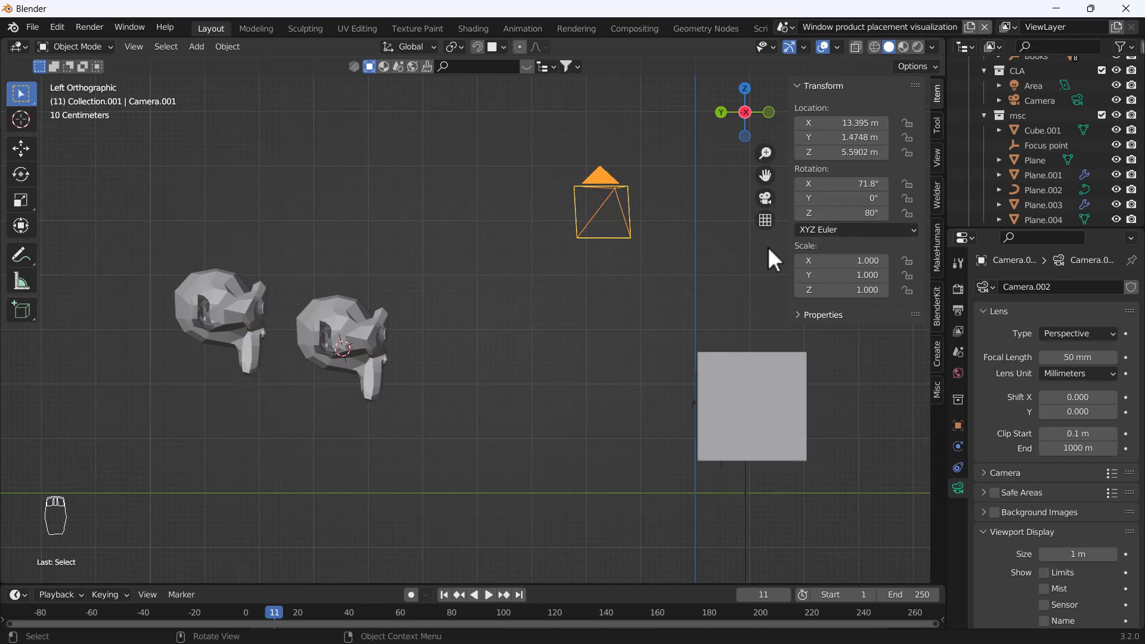
key("KP_0")
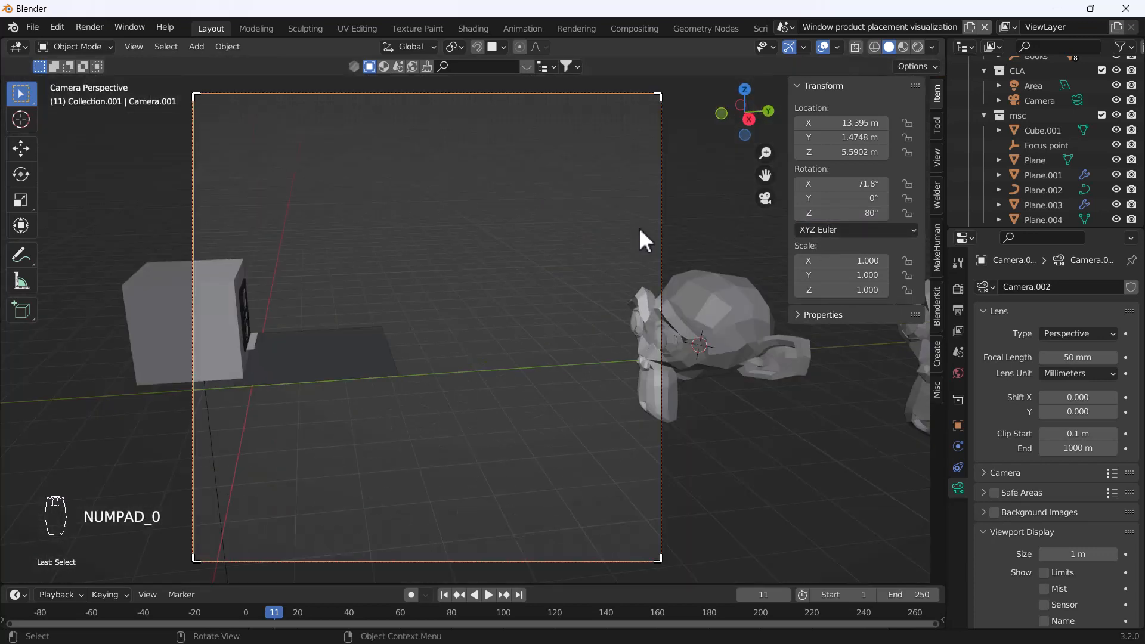
Try Z rotations of -80°, 50° and 40° on the camera while looking through it.
left_click(854, 215)
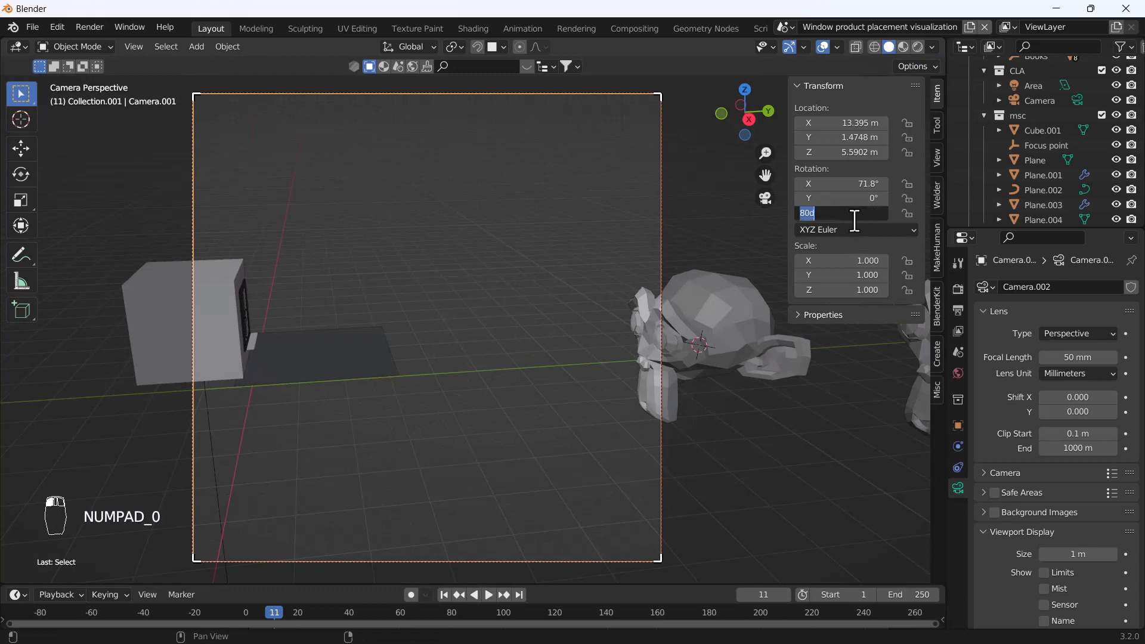
type("-80")
key("Return")
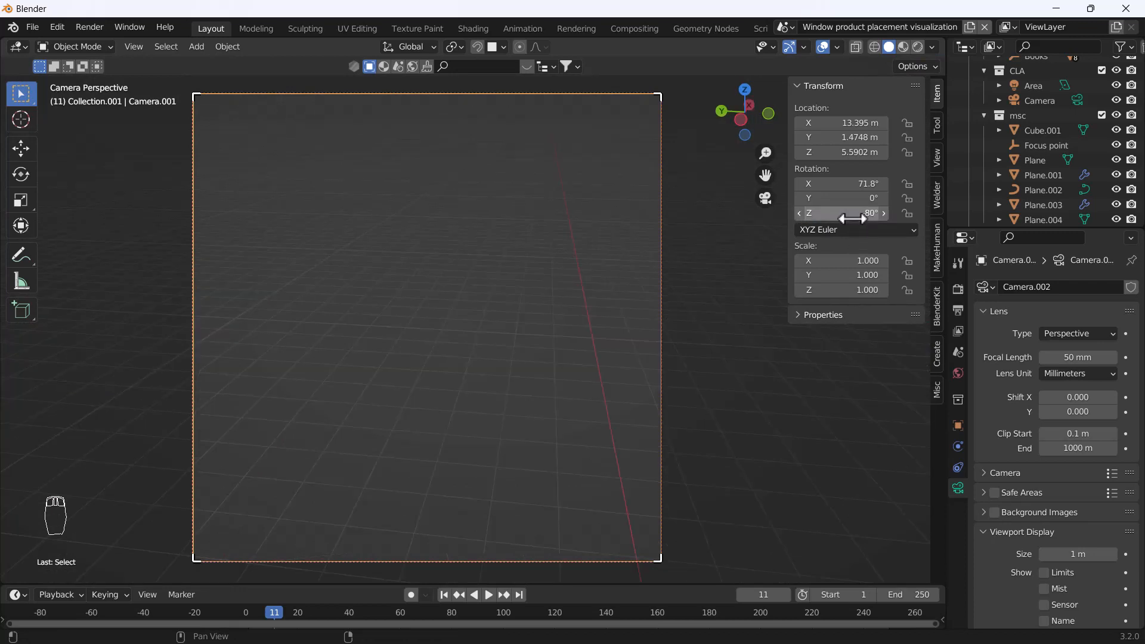
left_click(854, 218)
type("50")
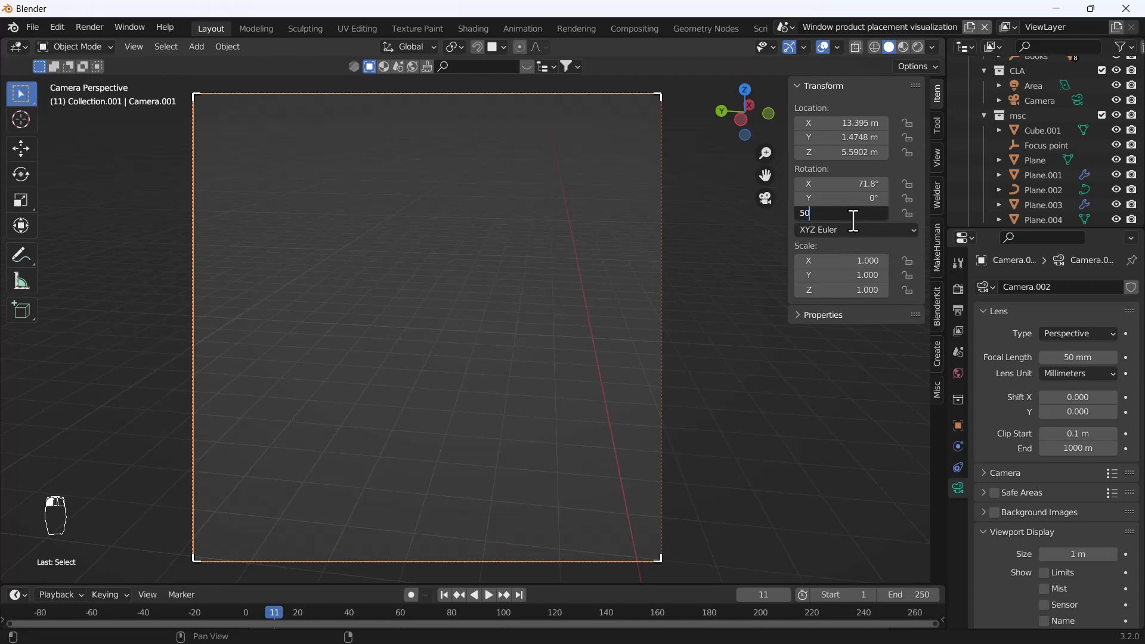
key("Return")
left_click(853, 214)
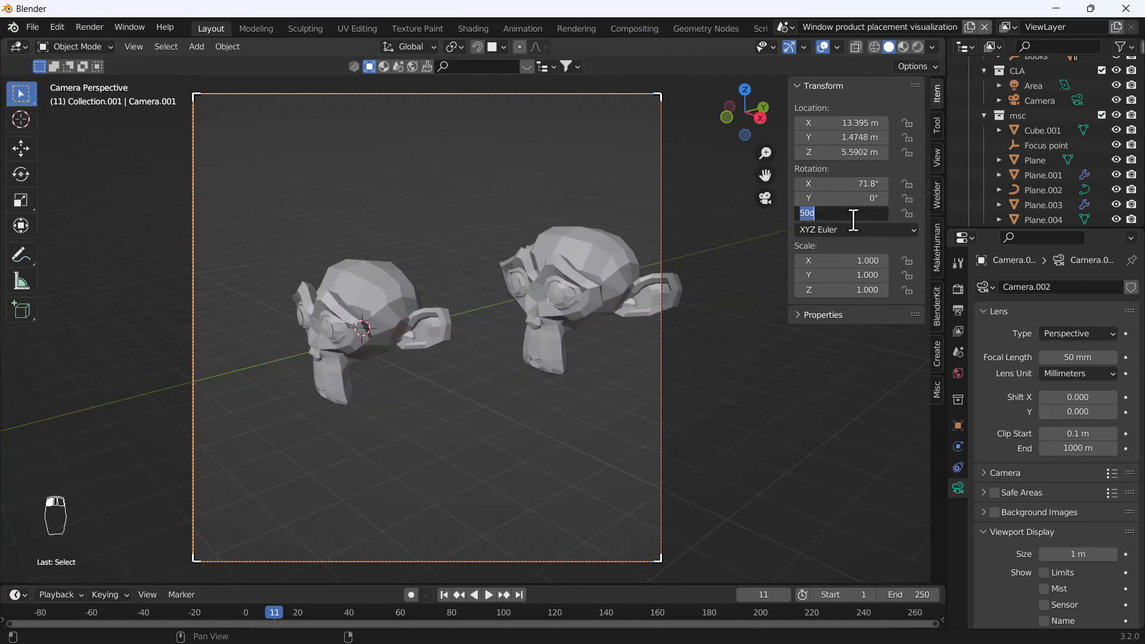
type("40")
key("Return")
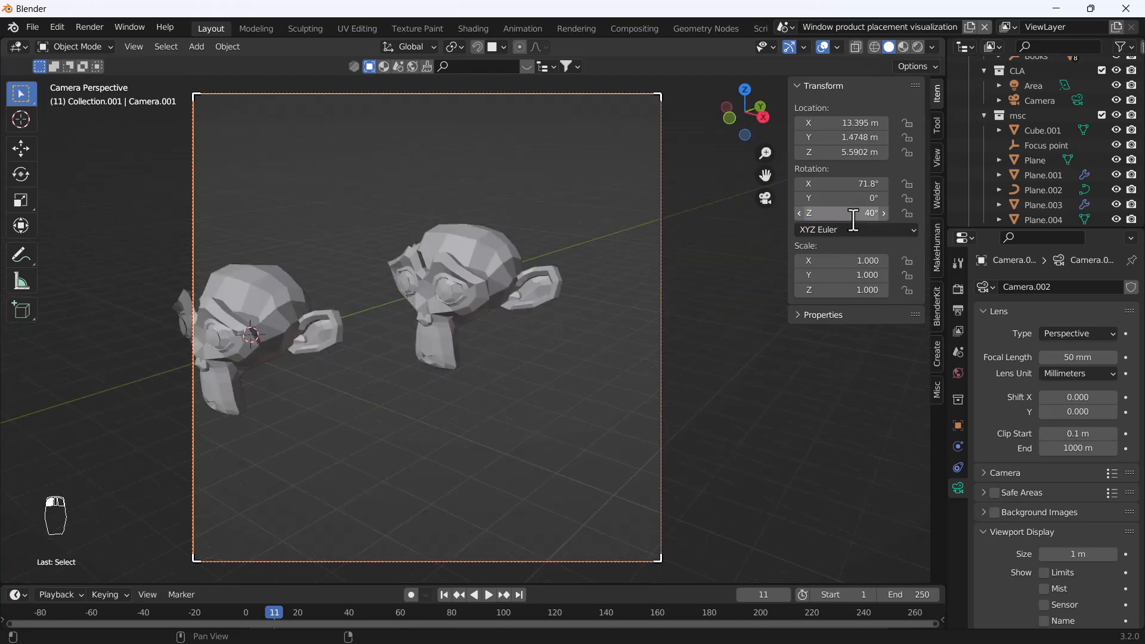
Set the camera's Z rotation to 45° so both monkey heads sit inside the frame.
left_click(854, 214)
type("45")
key("Return")
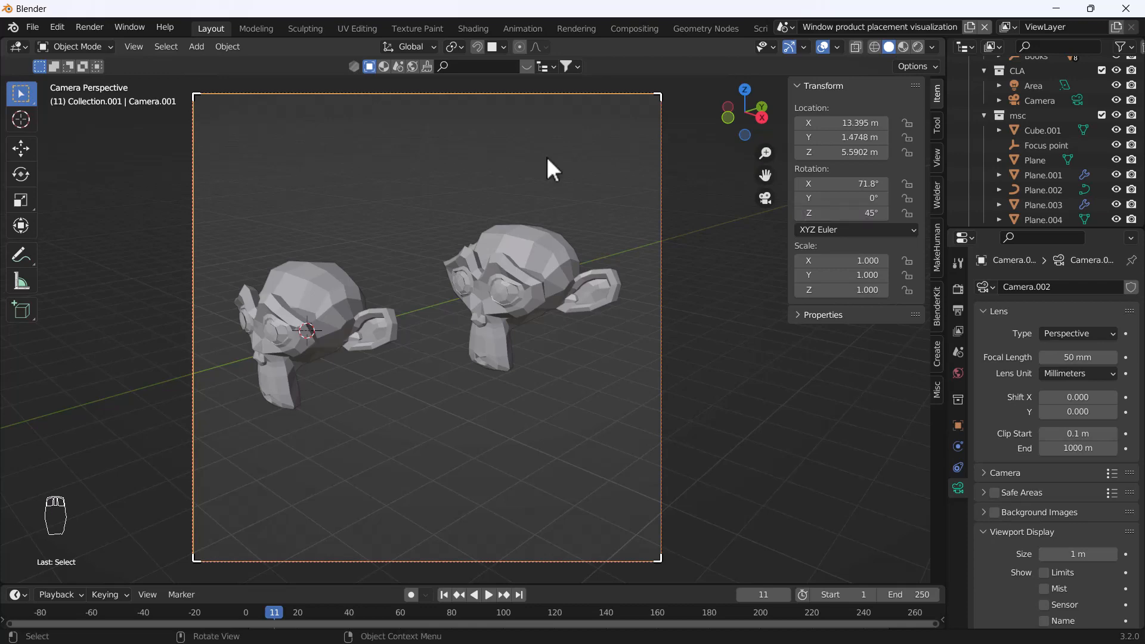
Move the right-hand monkey along X to about 3.77 m, then freely to the upper middle of the camera frame.
left_click(310, 326)
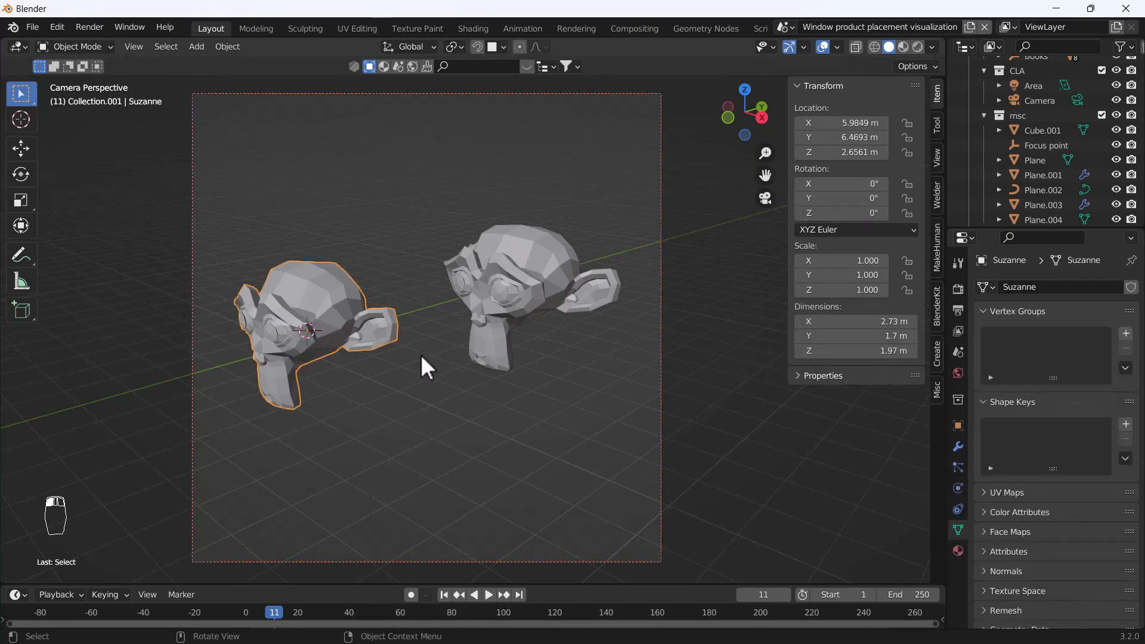
key("KP_0")
scroll(398, 373, "down", 3)
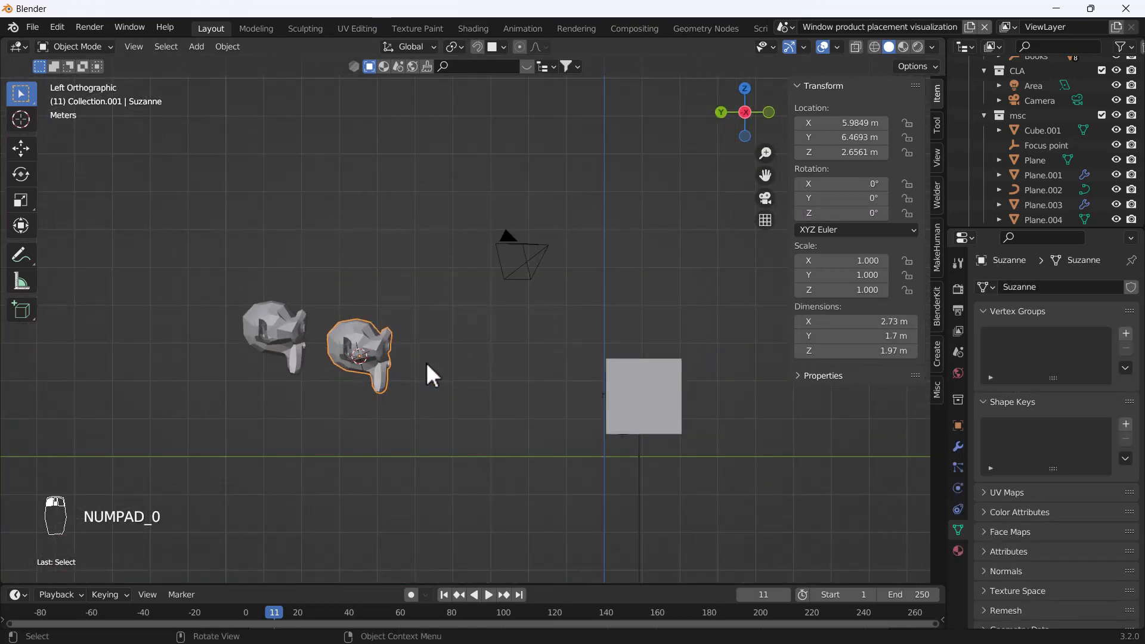
key("KP_0")
left_click(463, 321)
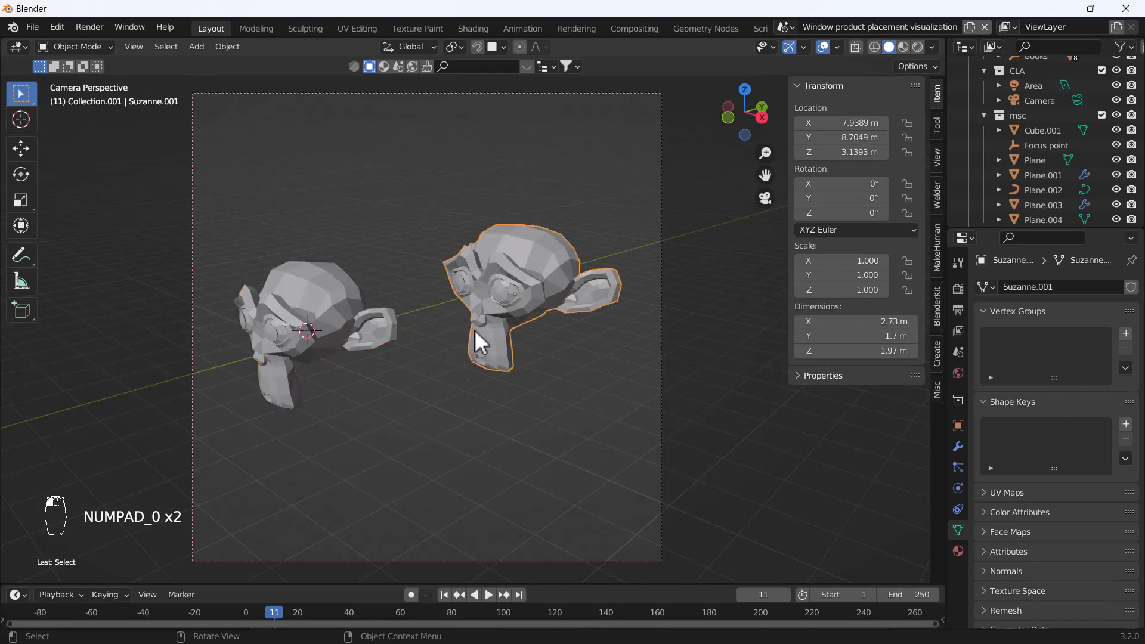
key("g")
key("y")
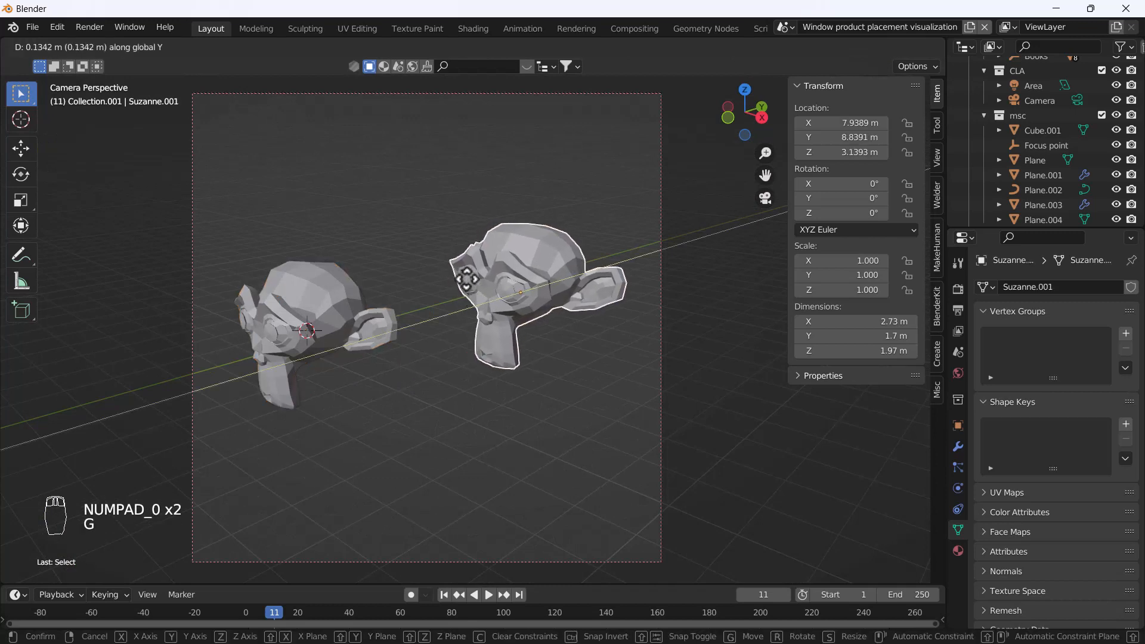
key("x")
left_click(364, 229)
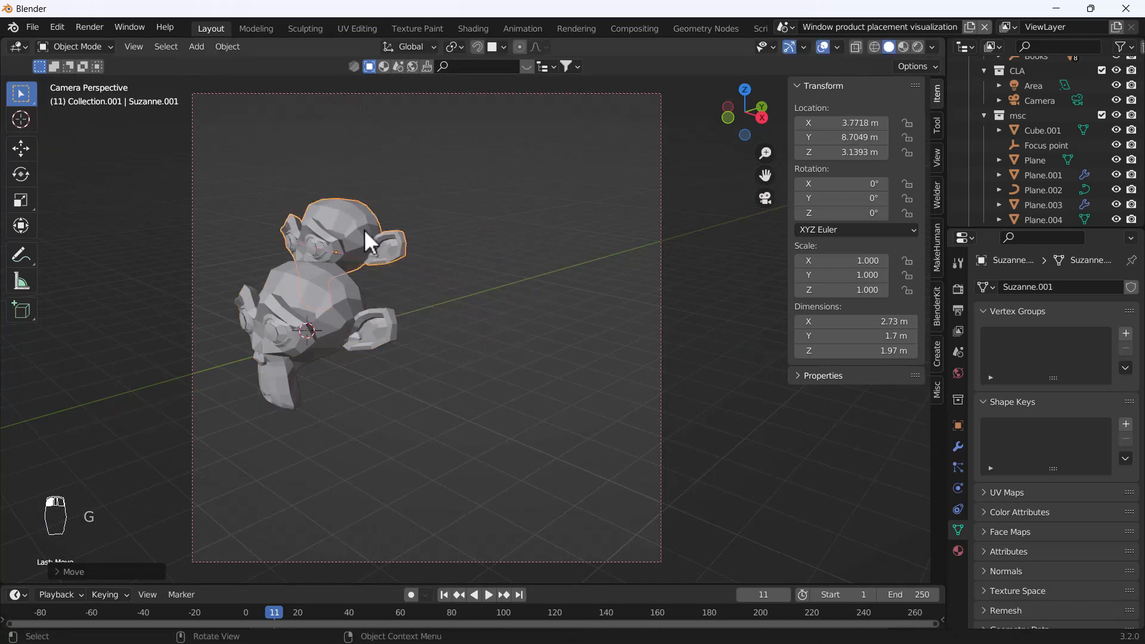
key("g")
left_click(455, 180)
Move the front monkey freely toward the frame's centre, then along X to about 7.68 m.
left_click(320, 298)
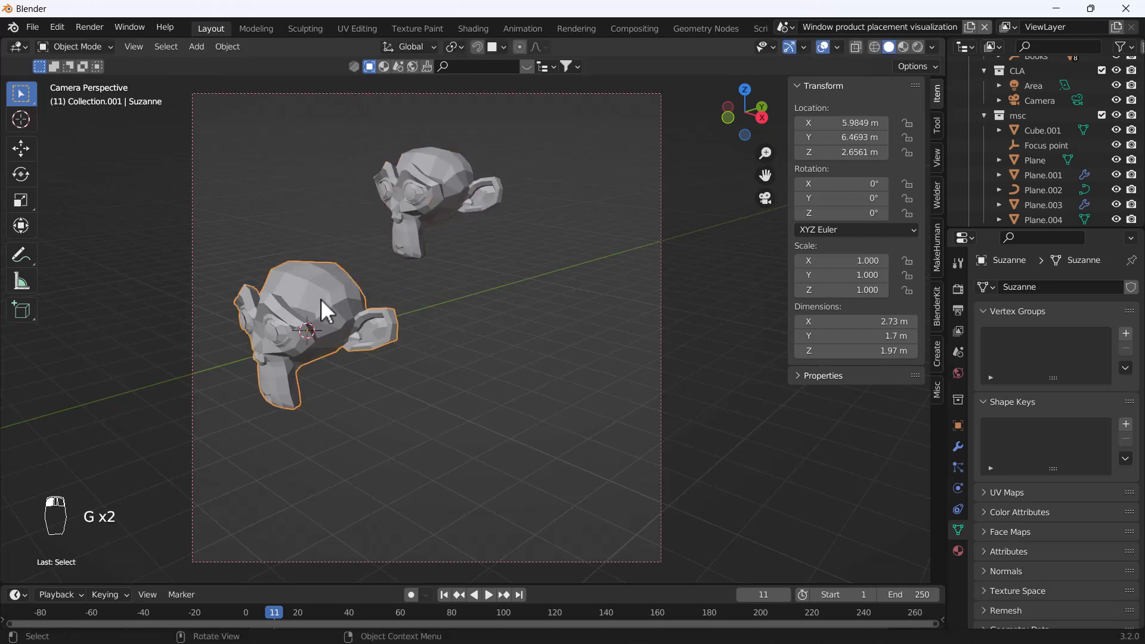
key("g")
left_click(419, 381)
key("g")
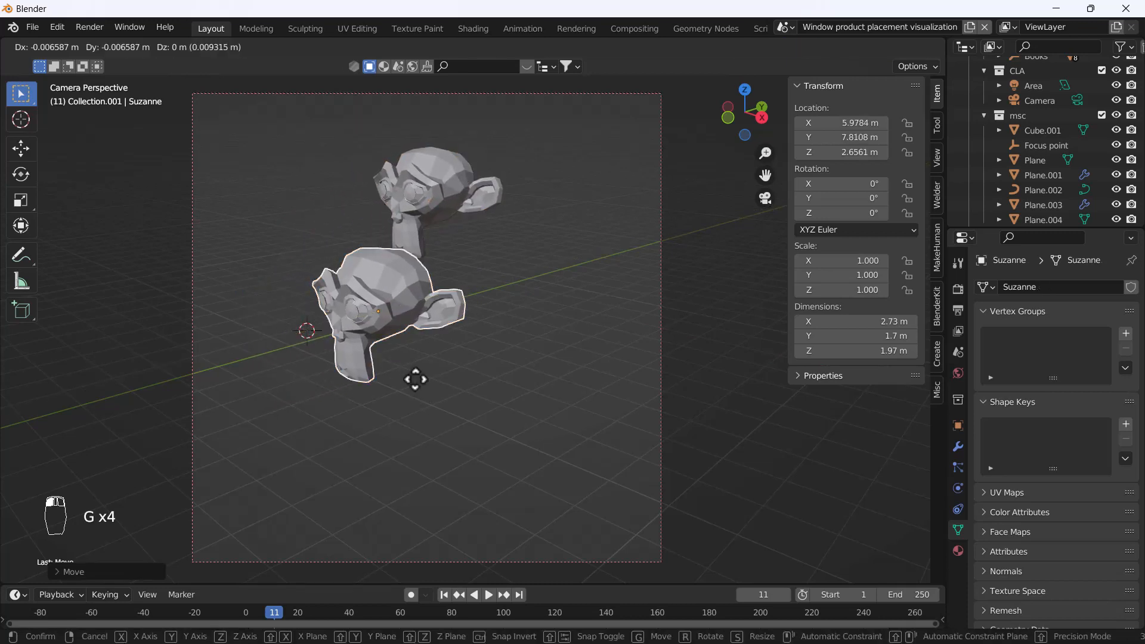
key("x")
left_click(468, 494)
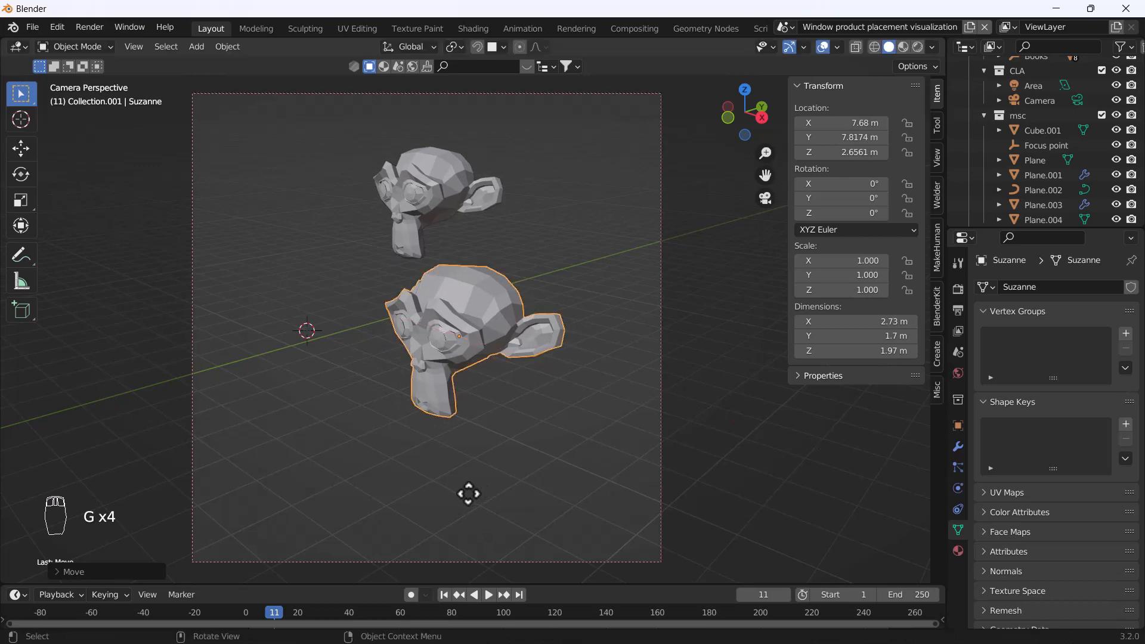
Lock the camera to the view, reframe both monkeys, and release the lock again.
middle_click_drag(469, 347, 465, 341, "shift")
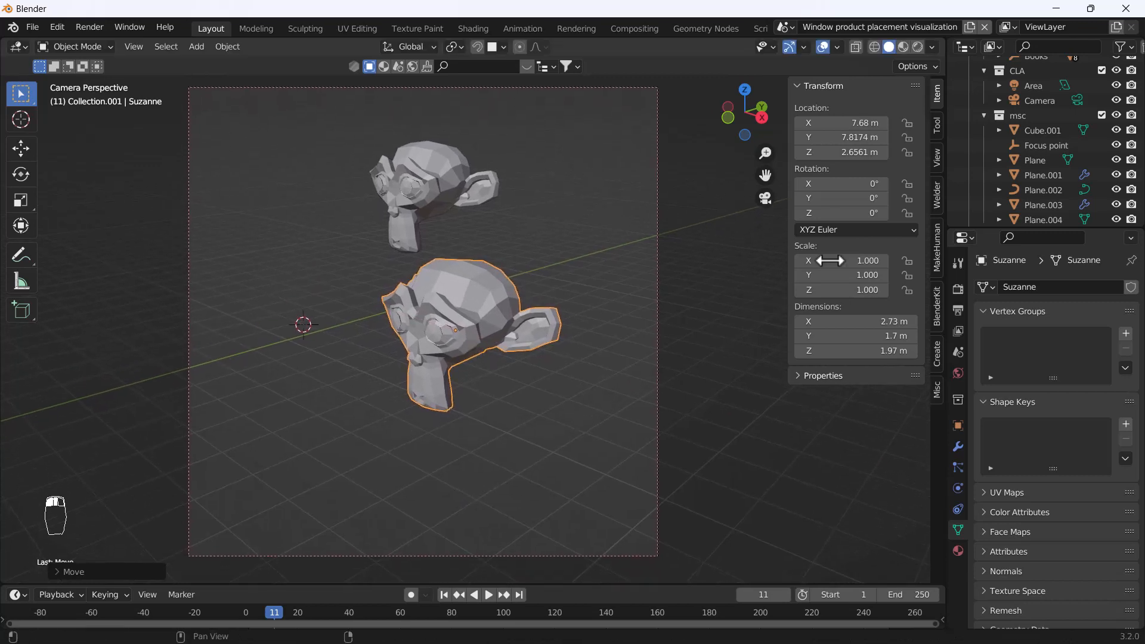
left_click(934, 167)
left_click(855, 270)
middle_click_drag(598, 327, 491, 341, "shift")
left_click(853, 270)
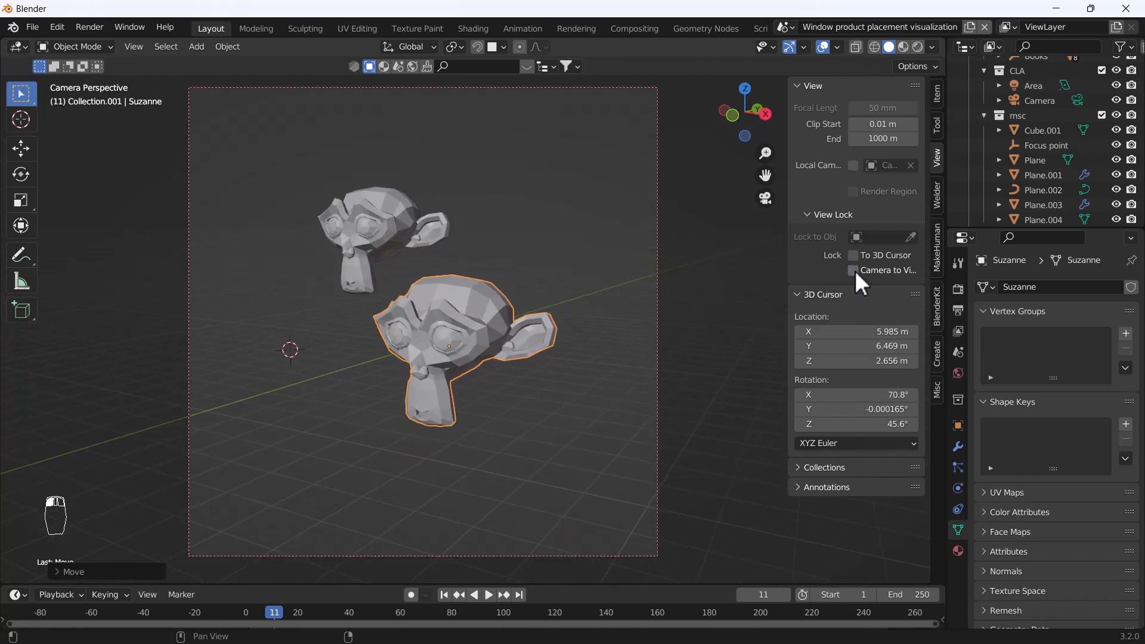
Switch to rendered shading and give the rear monkey a new material with a green base color.
left_click(903, 46)
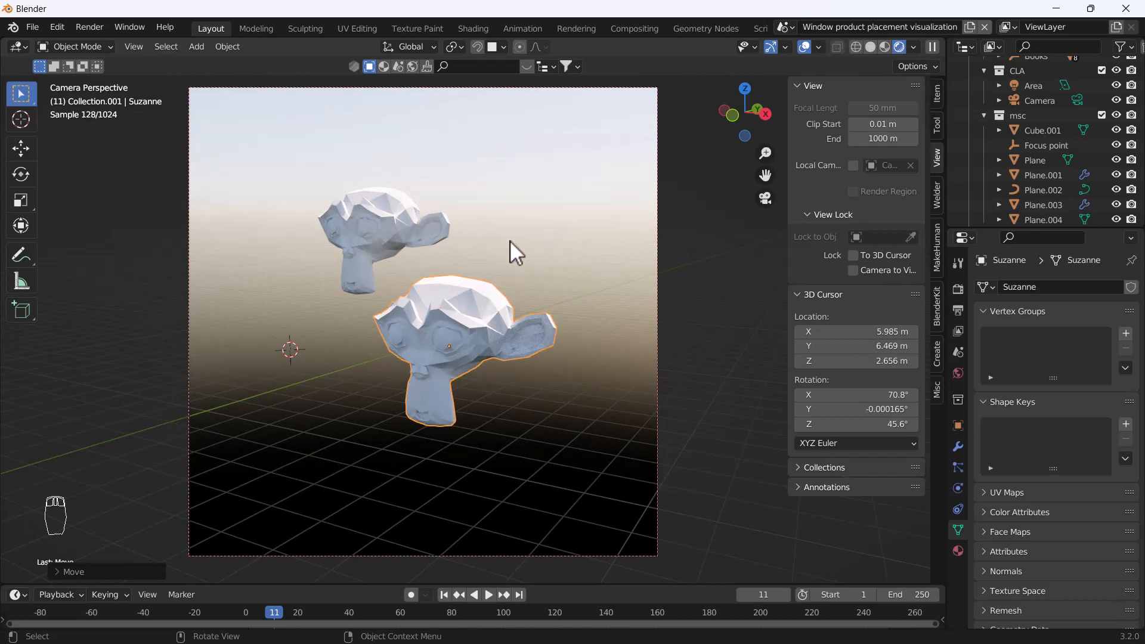
left_click(414, 220)
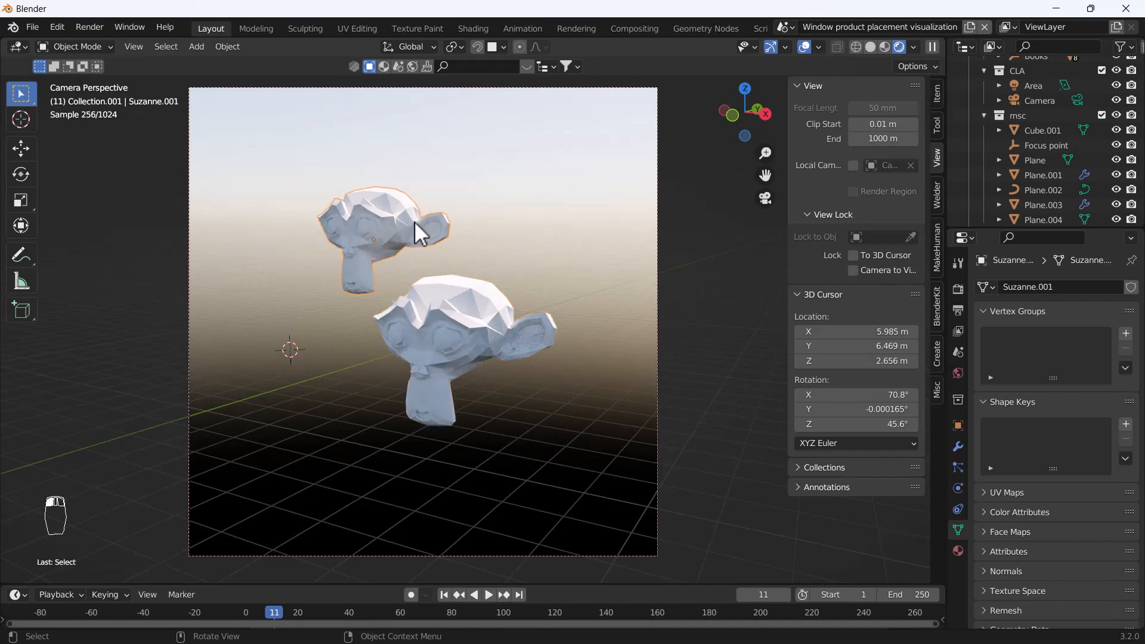
left_click(958, 550)
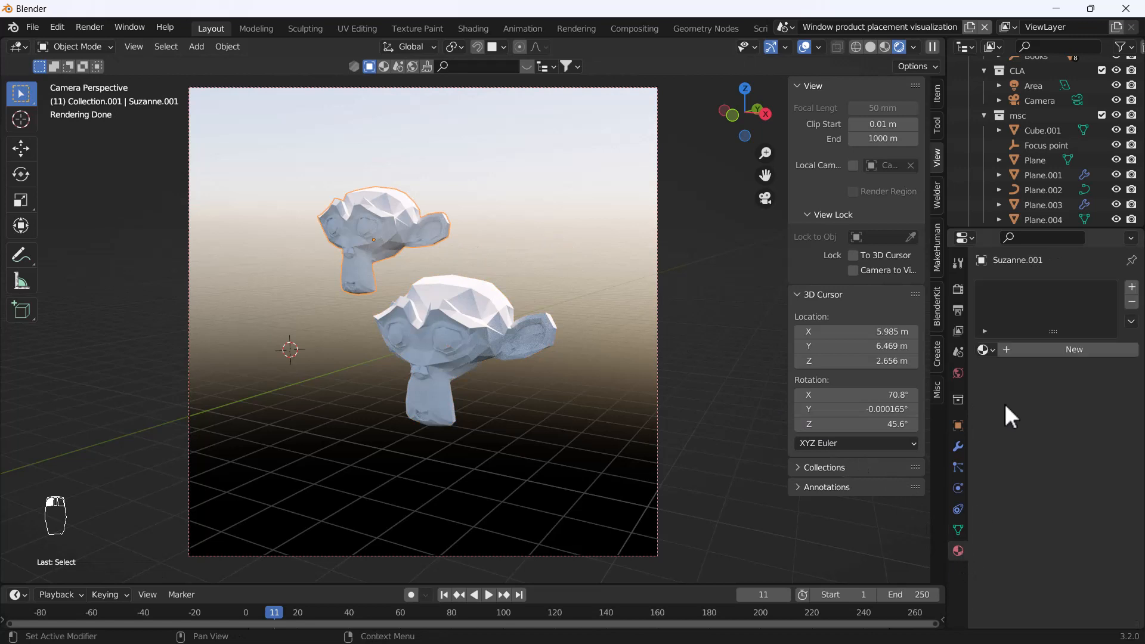
left_click(1067, 349)
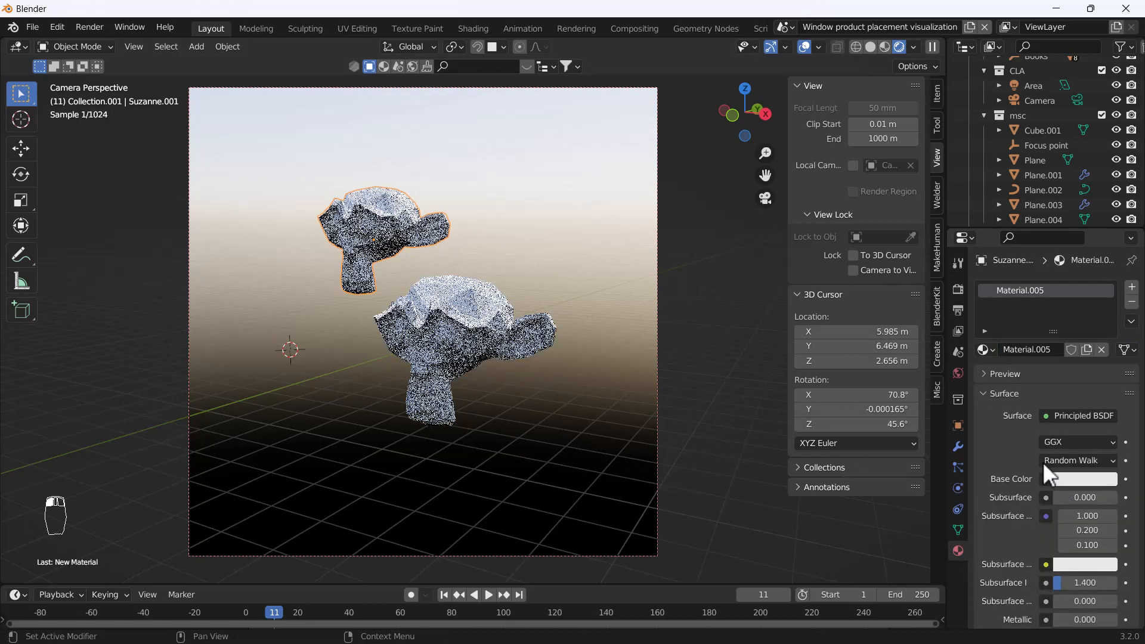
left_click(1070, 479)
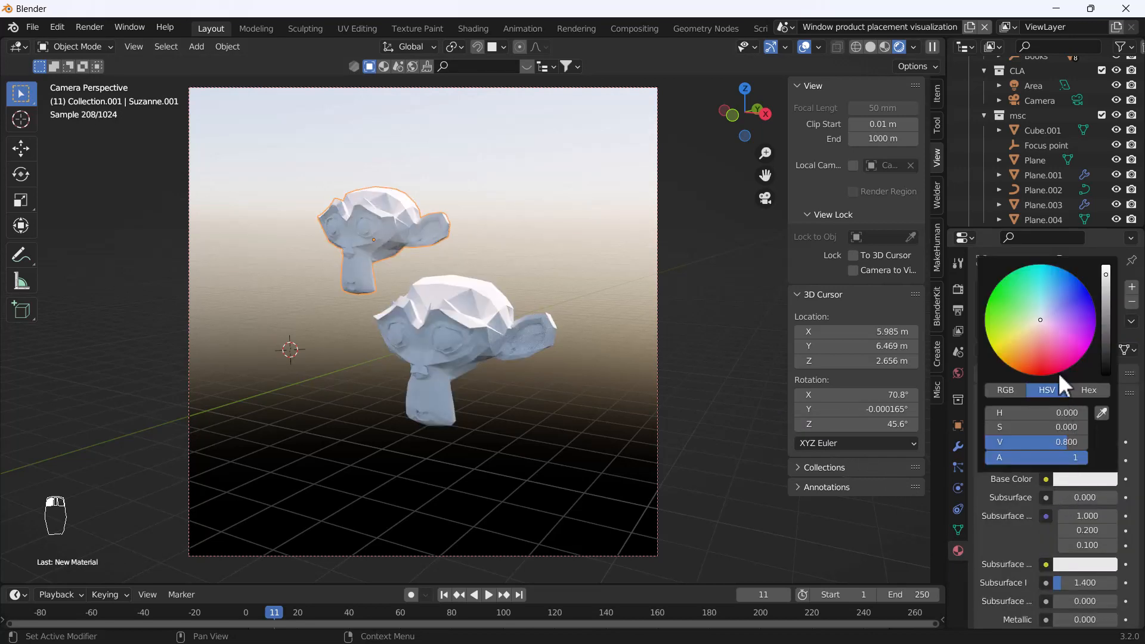
left_click(1014, 301)
Give the front monkey a new material with a red base color.
left_click(446, 341)
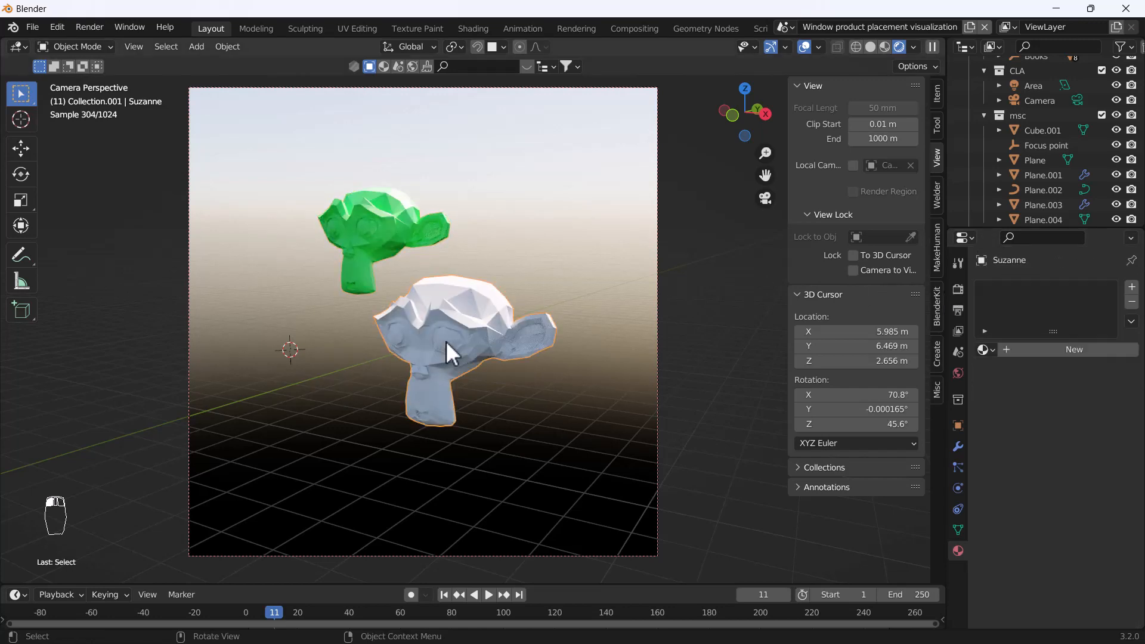
left_click(1045, 351)
left_click(1082, 478)
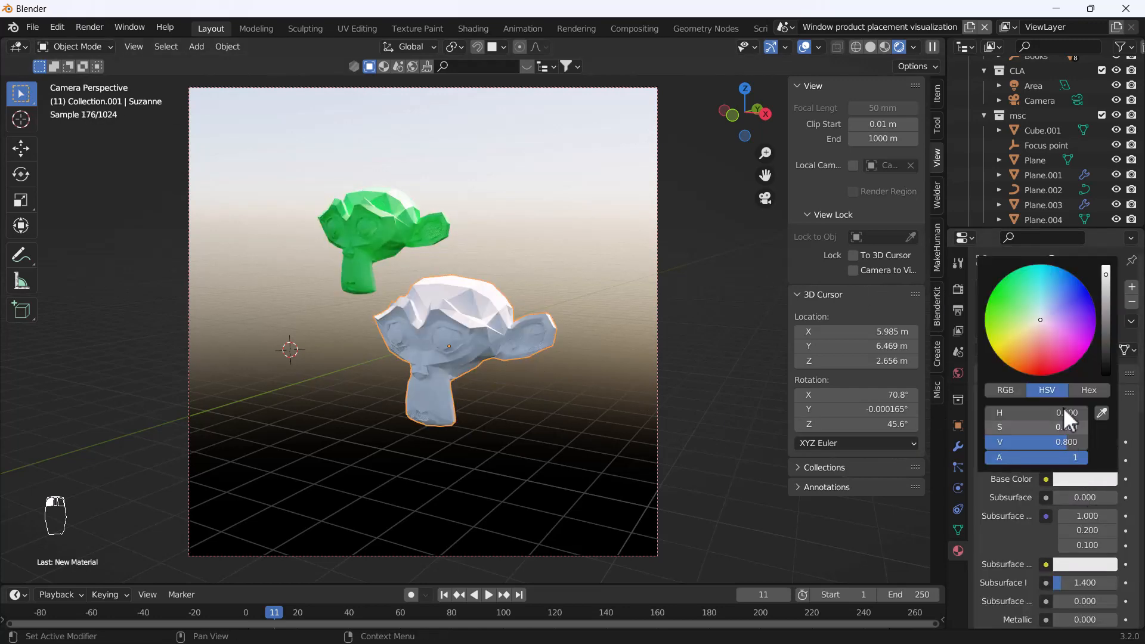
left_click(1035, 369)
Add a level 2 Subdivision Surface to the red monkey and to the green monkey.
left_click_drag(526, 429, 424, 339)
key("ctrl+2")
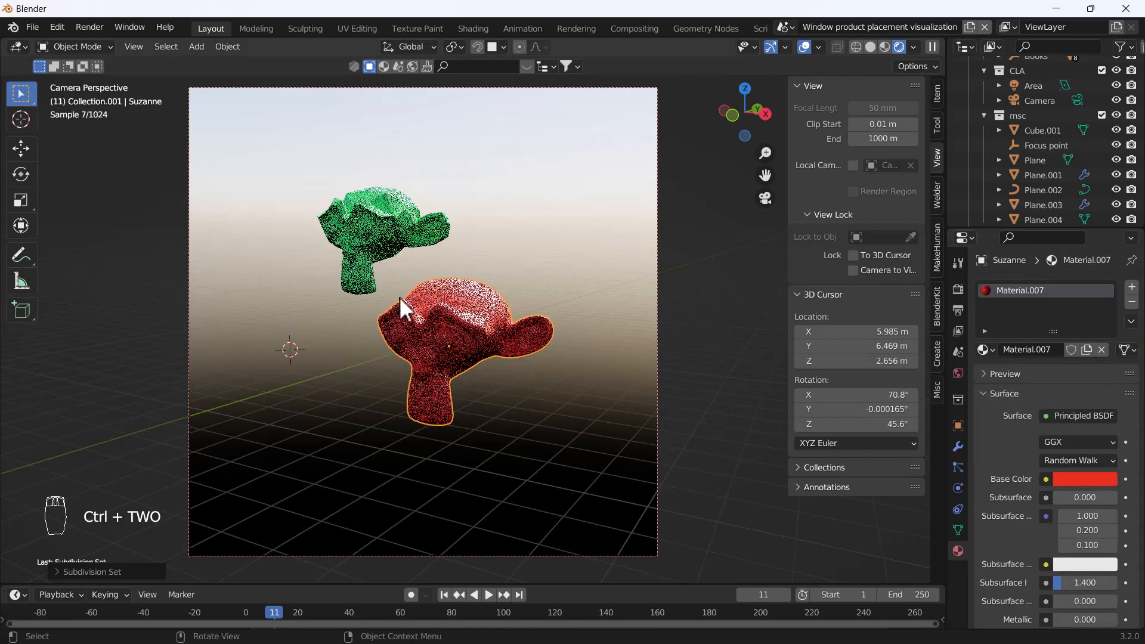
left_click(390, 239)
key("ctrl+2")
Apply Shade Smooth to the green monkey and to the red monkey.
right_click(388, 238)
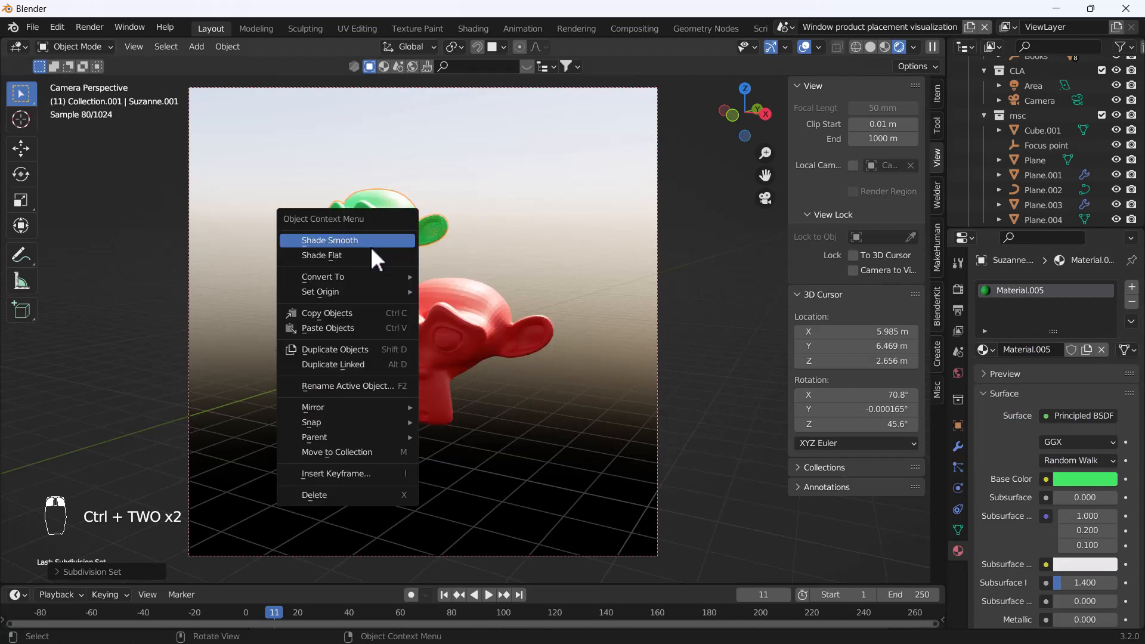
right_click(476, 311)
left_click(458, 311)
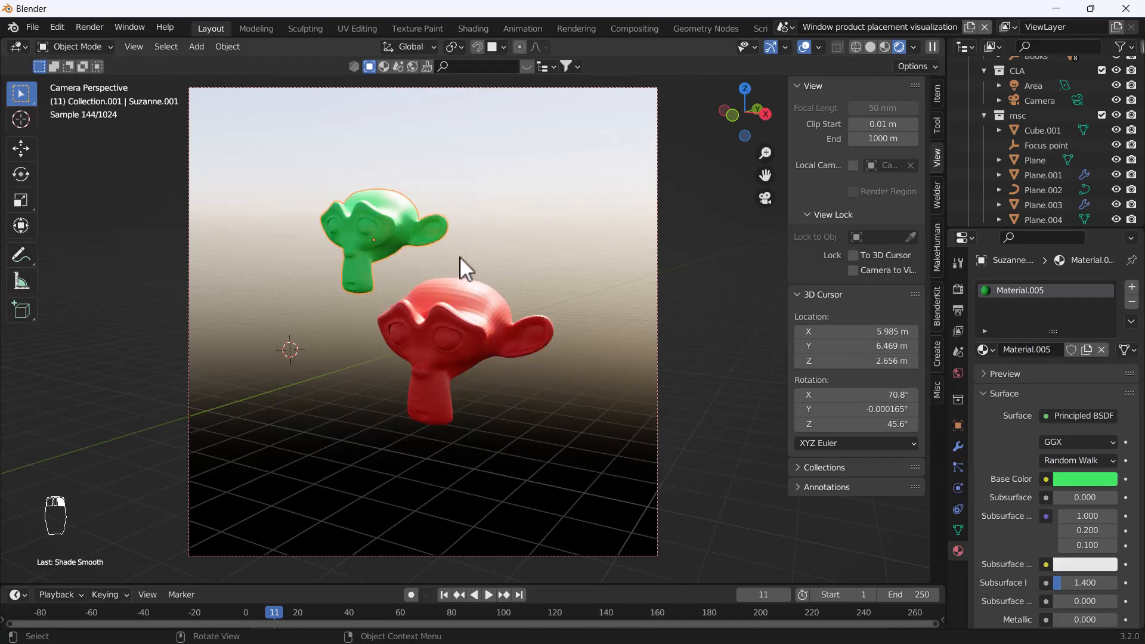
left_click(444, 309)
right_click(445, 307)
left_click(443, 307)
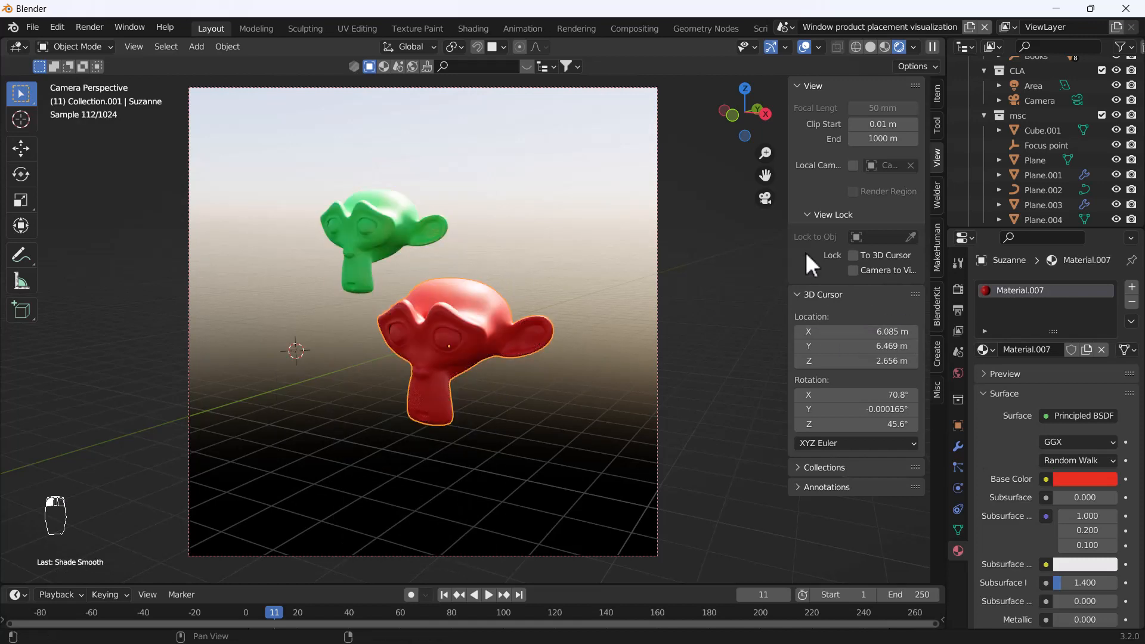
Enable depth of field on the active camera and pick the red monkey as its focus object.
left_click(655, 207)
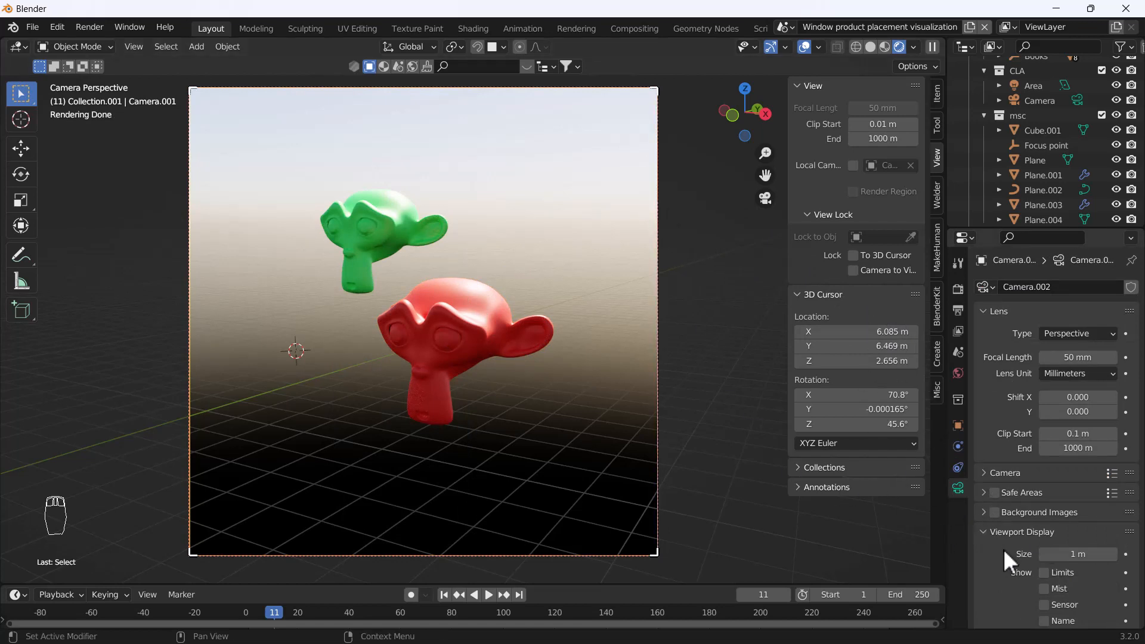
scroll(1003, 548, "down", 3)
scroll(993, 496, "down", 6)
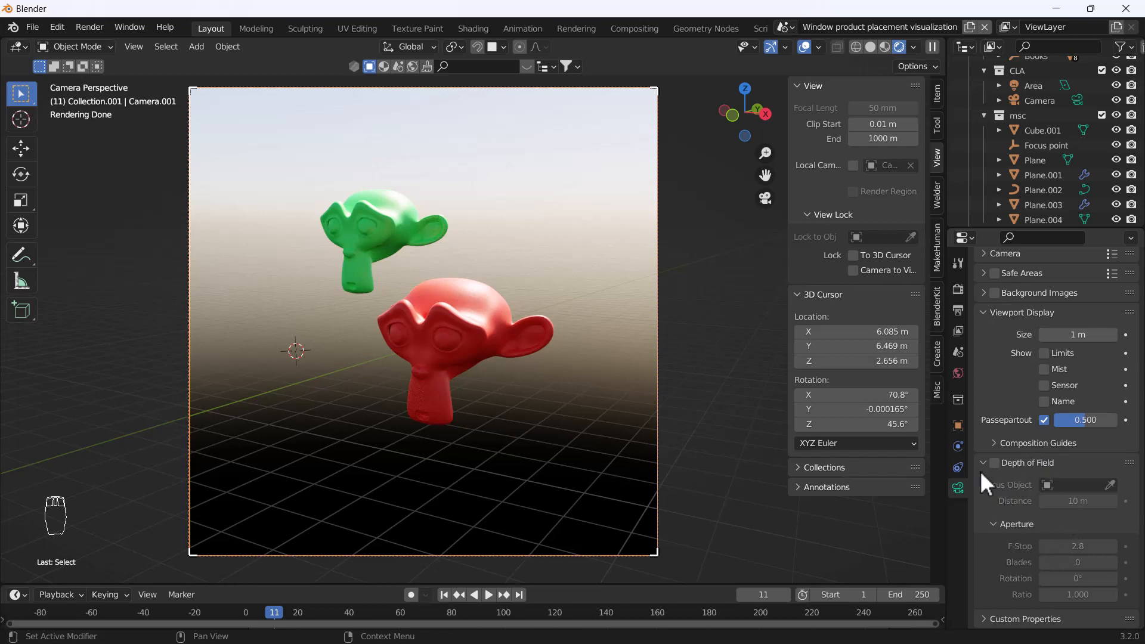
left_click(994, 462)
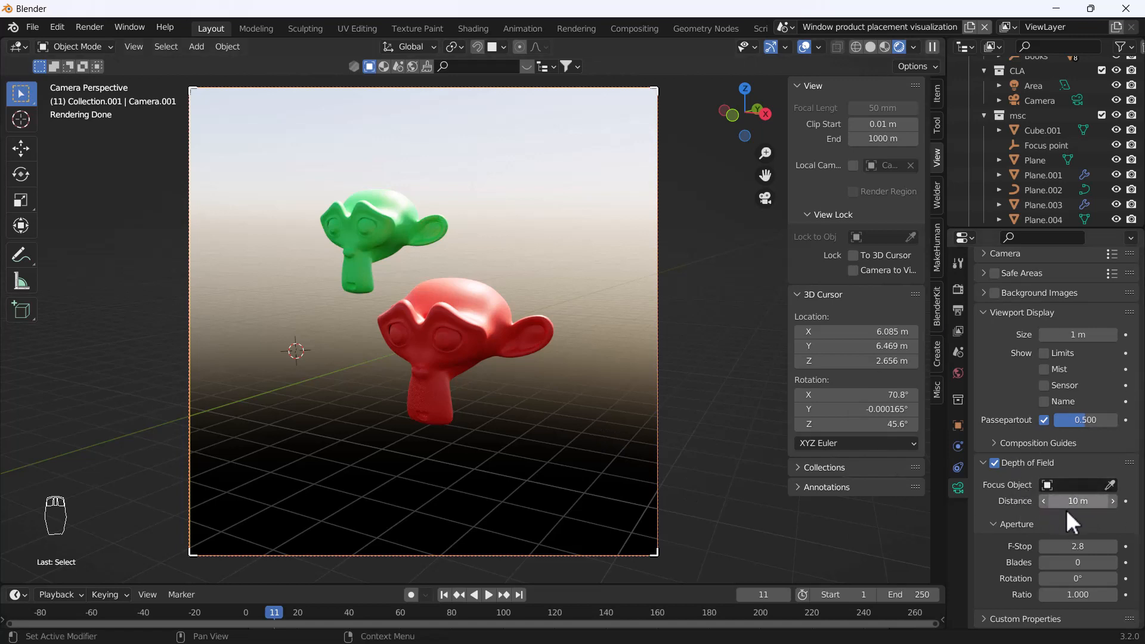
left_click(1109, 485)
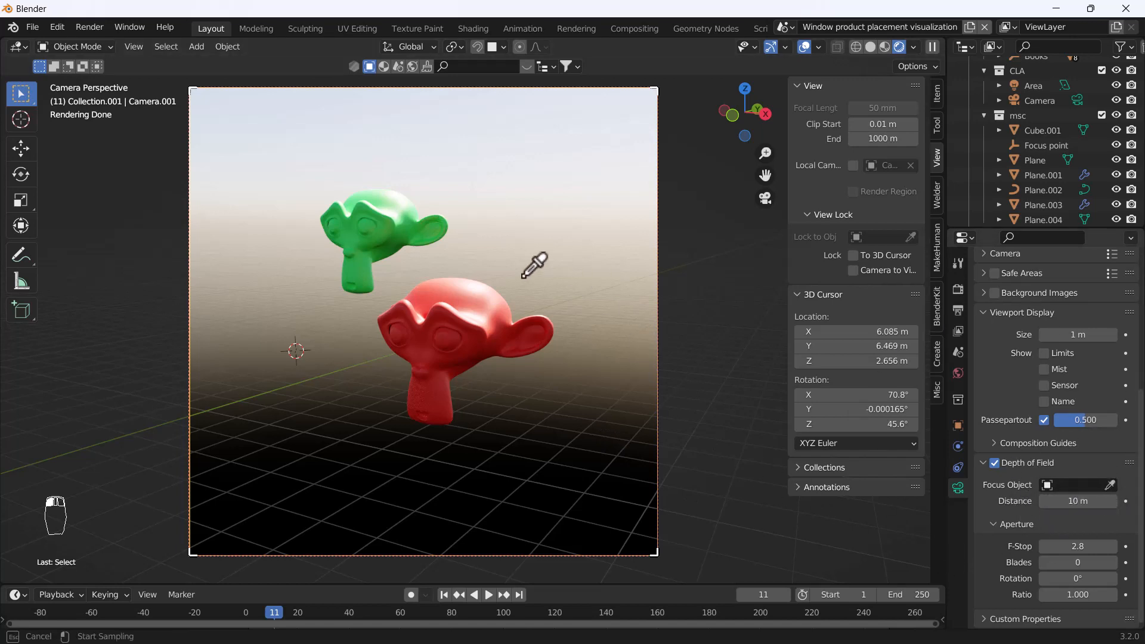
left_click(466, 319)
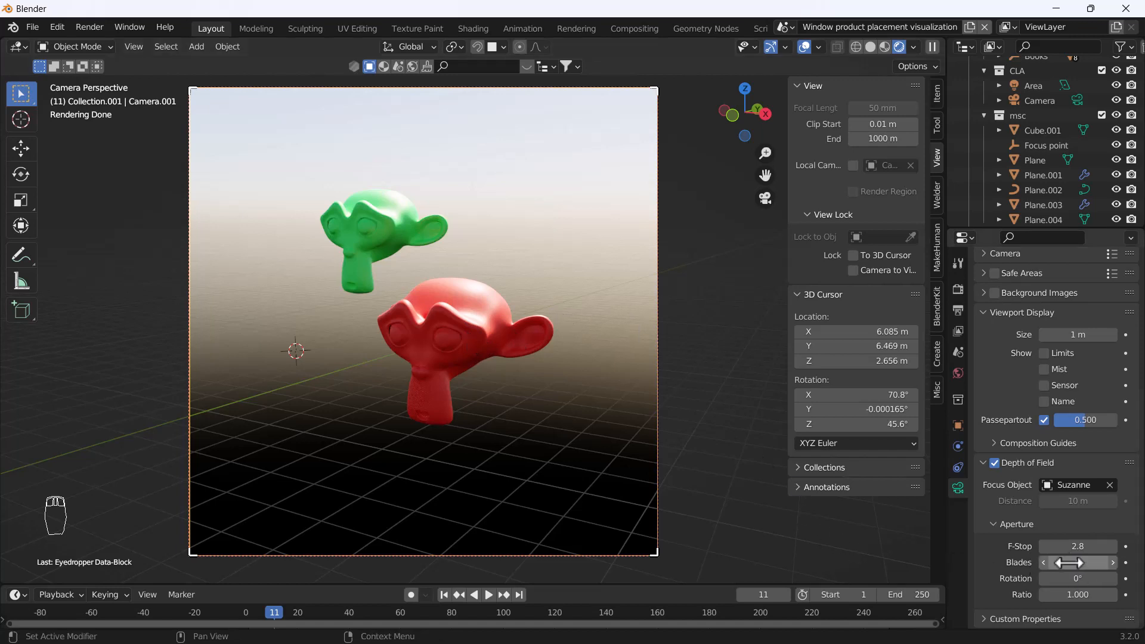
Lower the camera's aperture F-Stop to 0.1 and inspect the blur on the green monkey.
mouse_move(1078, 546)
left_mouse_down()
mouse_move(1121, 546)
mouse_move(1058, 546)
left_mouse_up()
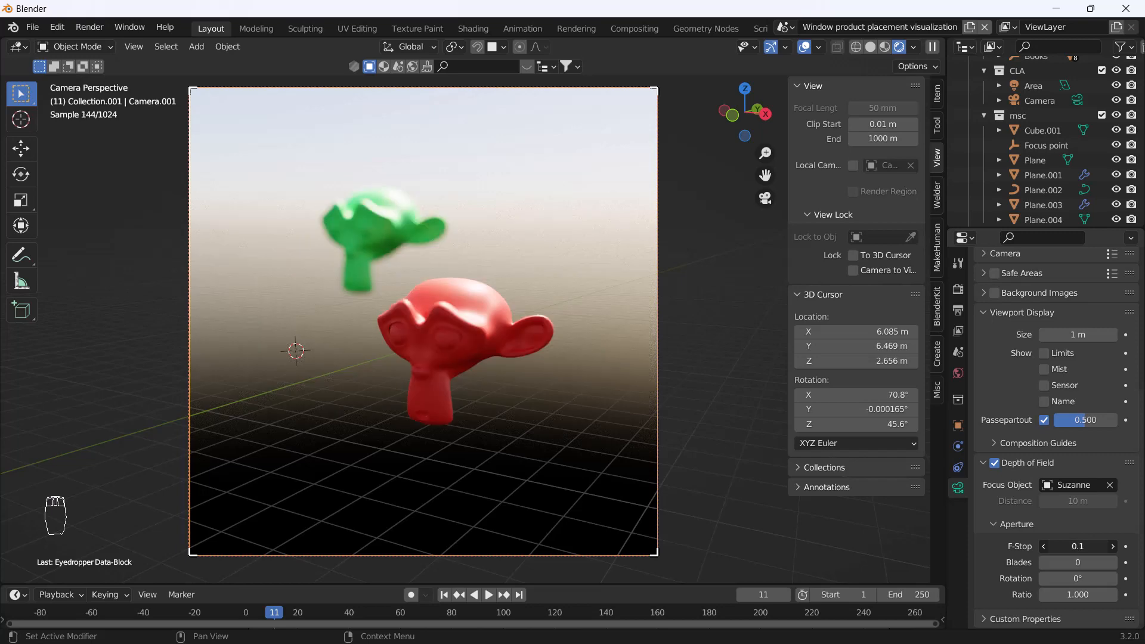
scroll(439, 263, "up", 1)
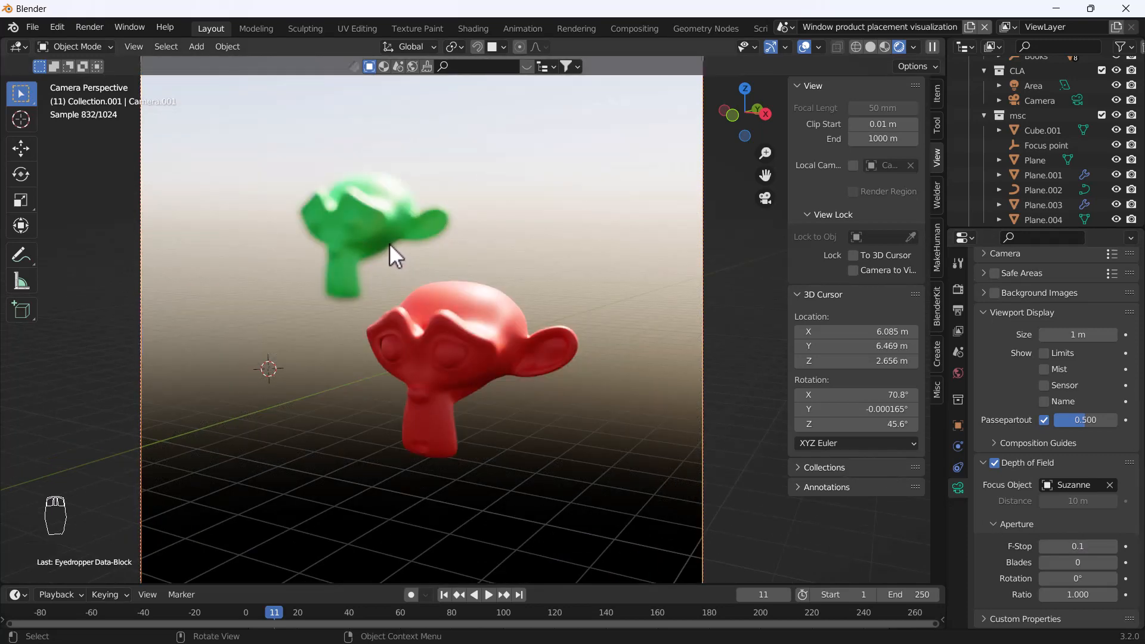
scroll(436, 379, "down", 1)
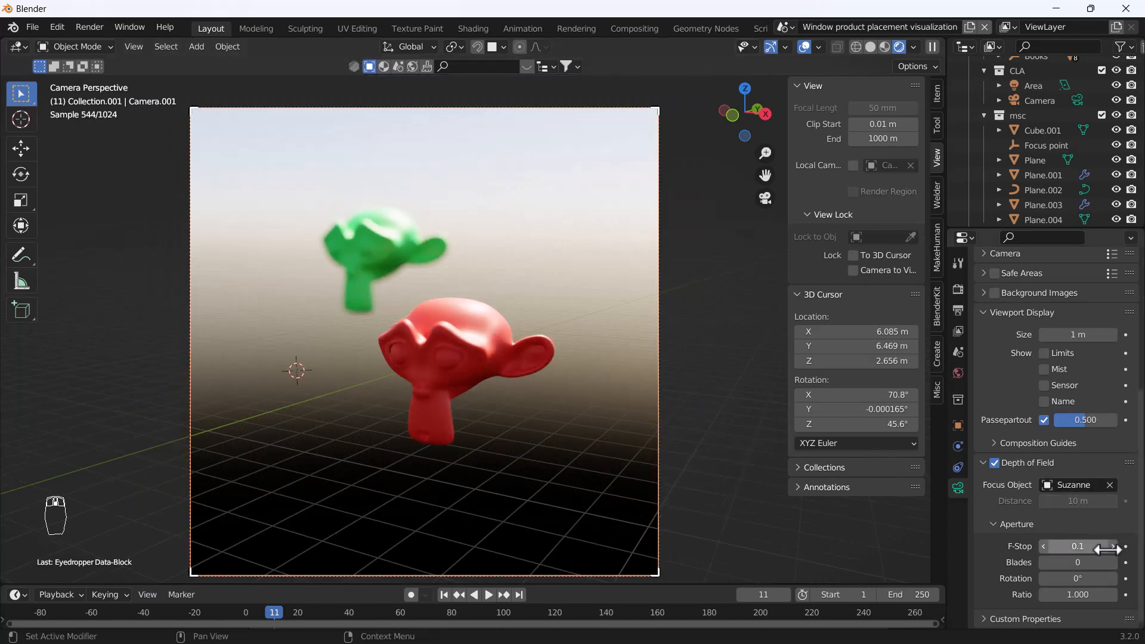
Raise the camera's F-Stop to 0.9 to reduce the background blur.
left_click(1111, 547)
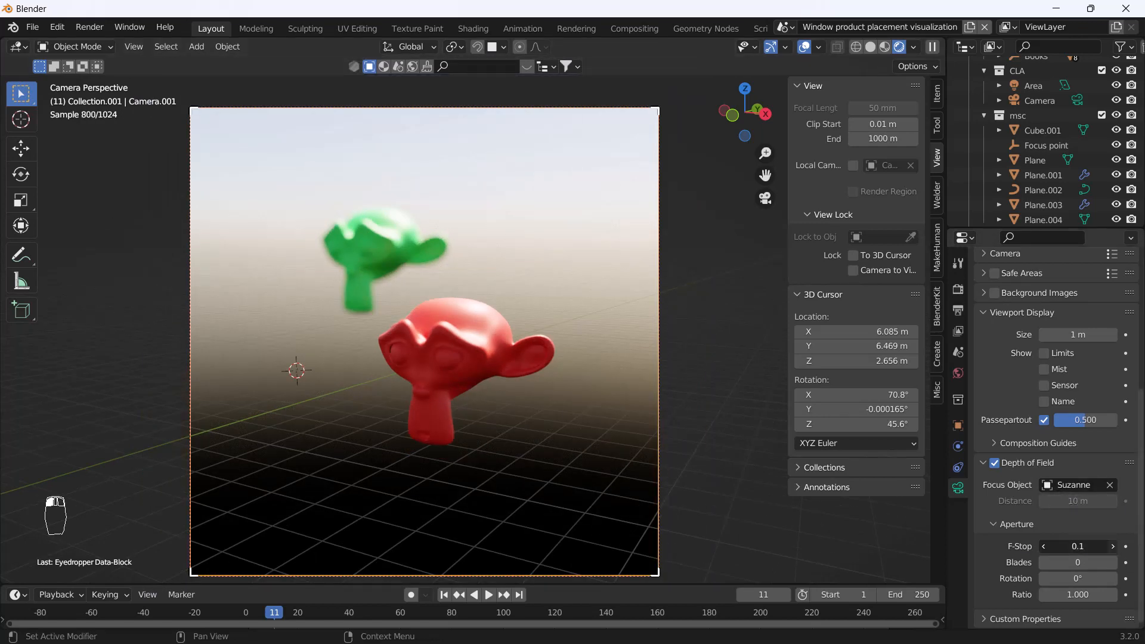
left_click(1111, 546)
left_click(1111, 546)
left_click(1111, 546)
left_click(1112, 547)
left_click(1111, 546)
left_click(1111, 546)
left_click(1111, 546)
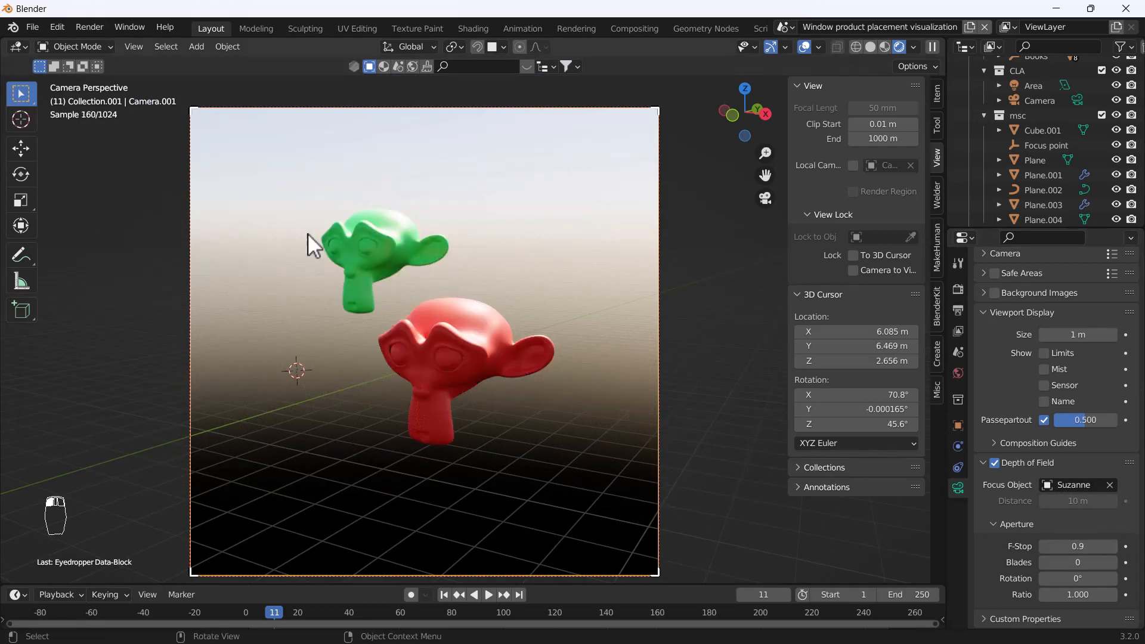
Leave the camera view and move the red monkey about 5 m away from the green one.
left_click(469, 359)
middle_click_drag(643, 404, 578, 398)
scroll(509, 409, "down", 8)
scroll(578, 399, "up", 4)
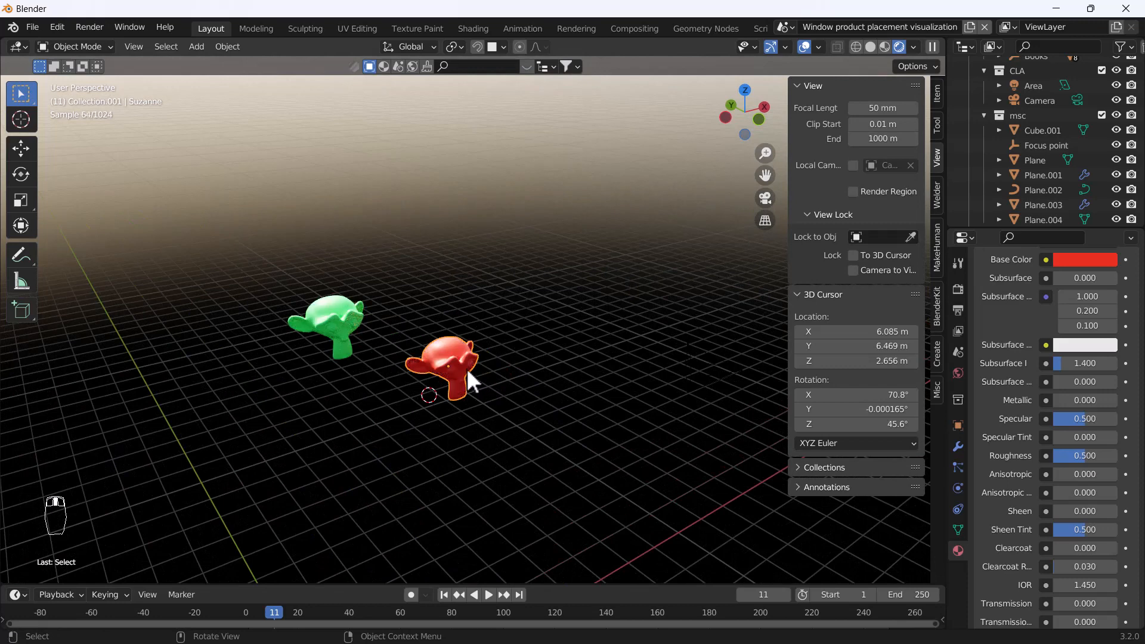
key("g")
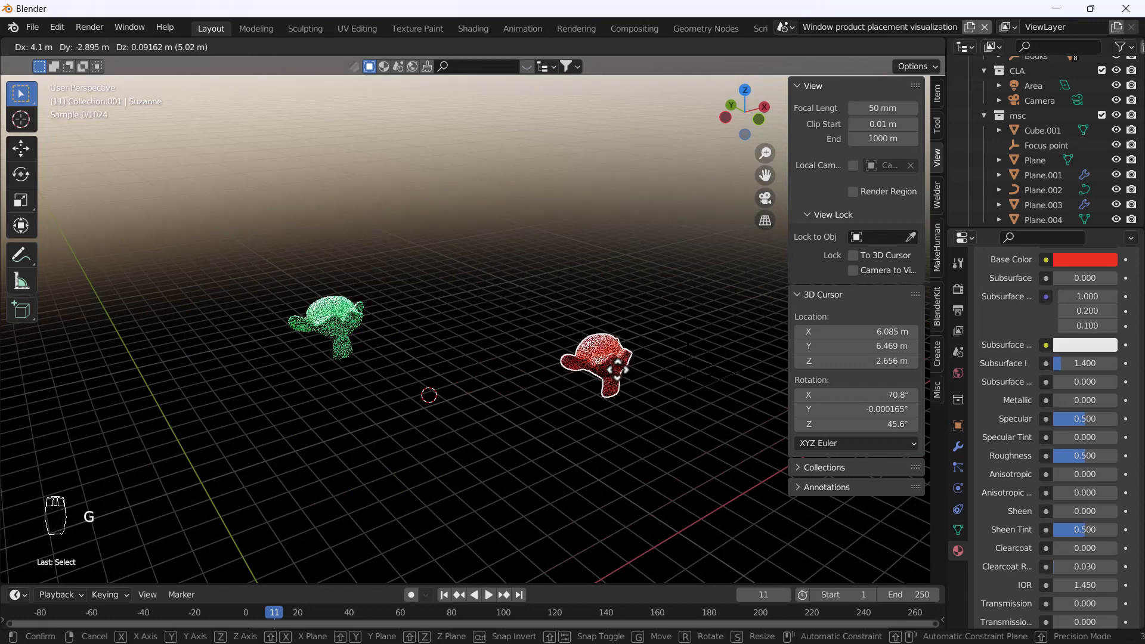
left_click(625, 371)
Move the green monkey slightly toward the red one and look through the camera.
left_click(351, 332)
key("g")
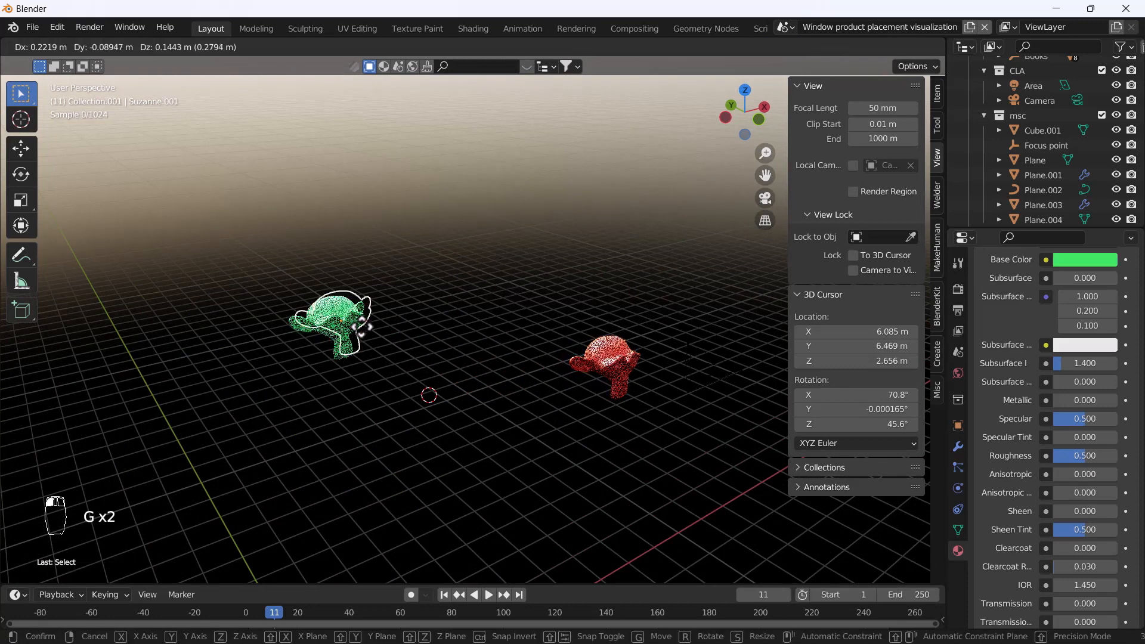
left_click(368, 322)
key("KP_0")
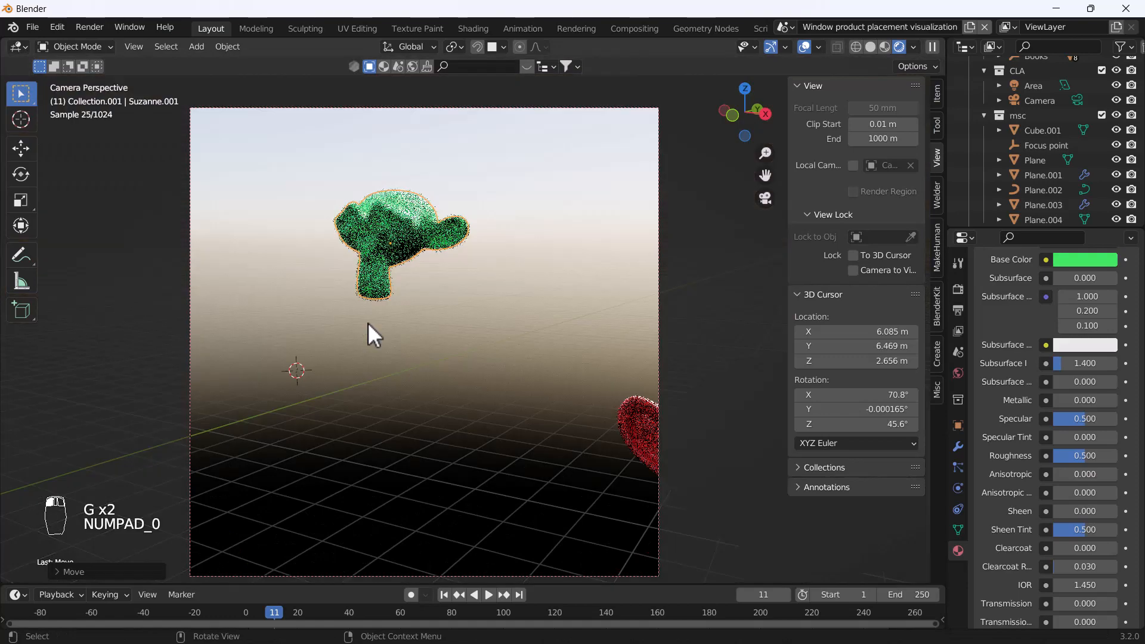
Move the red monkey into the camera frame so that it stands large in front of the green monkey.
left_click(623, 420)
key("g")
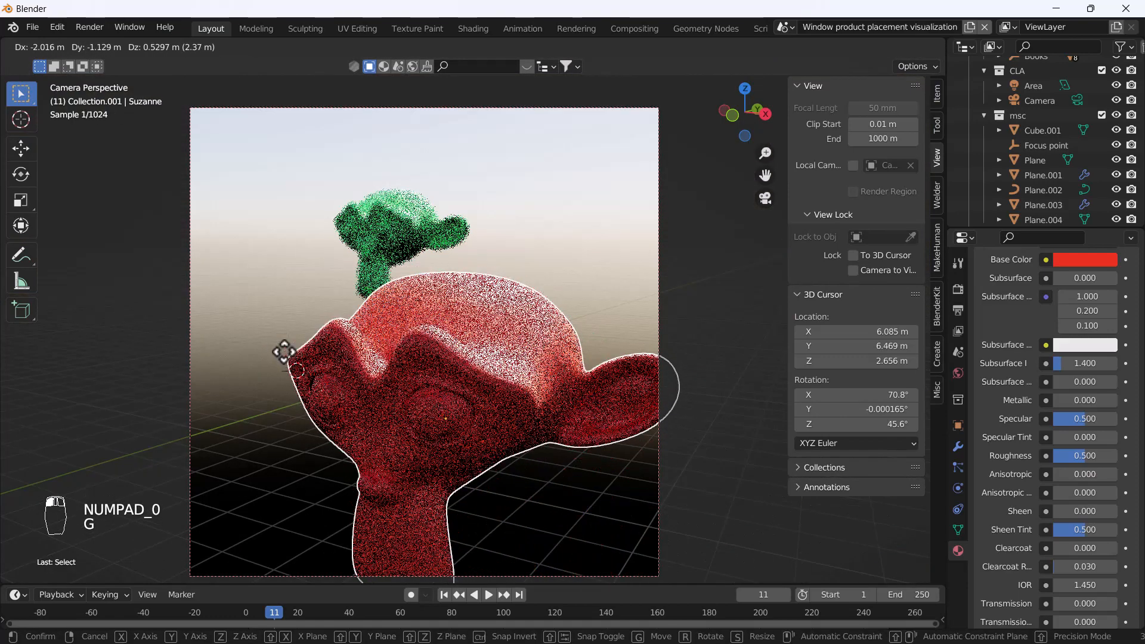
left_click(284, 344)
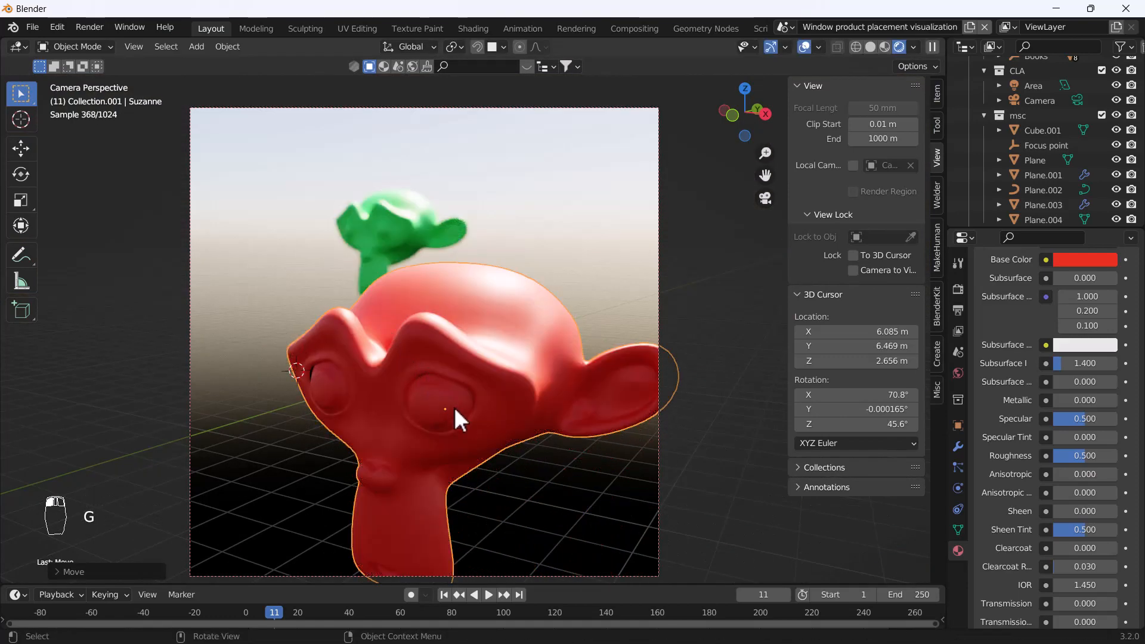
key("g")
left_click(390, 281)
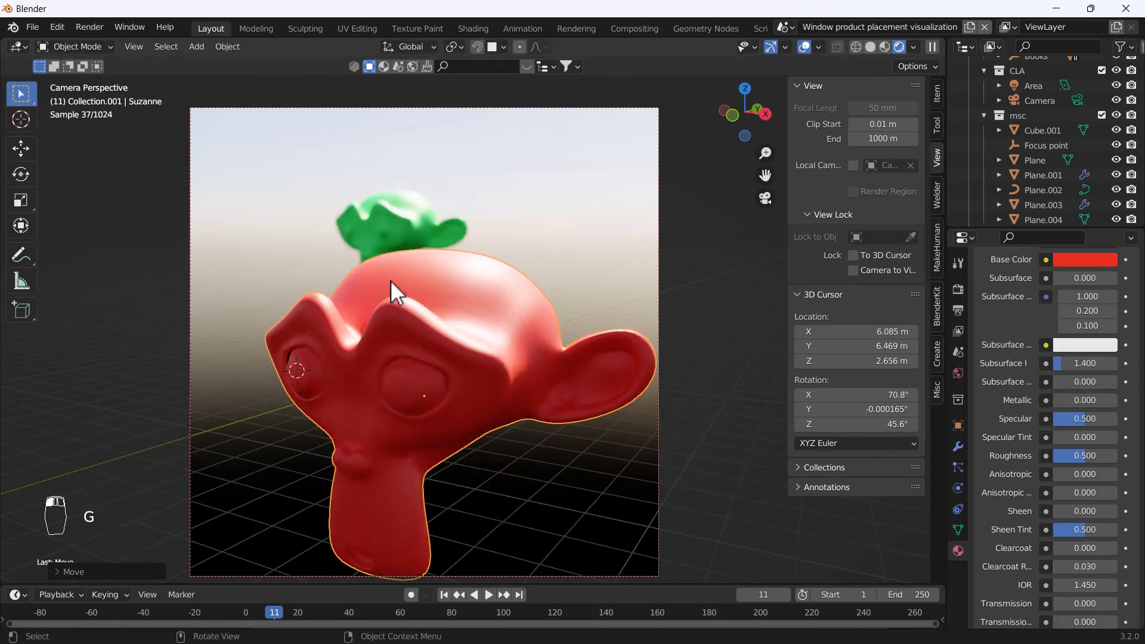
scroll(381, 244, "down", 1)
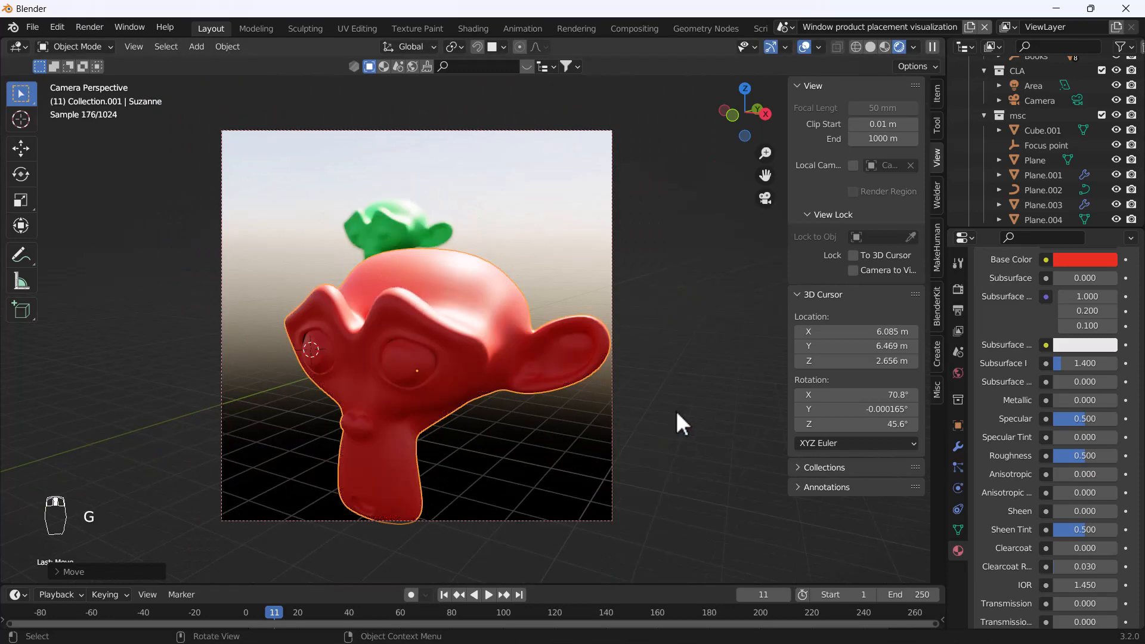
Try aperture F-Stops of 0.1, 0.2 and 3.2 on the camera to compare the blur on both monkeys.
left_click(613, 301)
left_click_drag(1078, 546, 1043, 546)
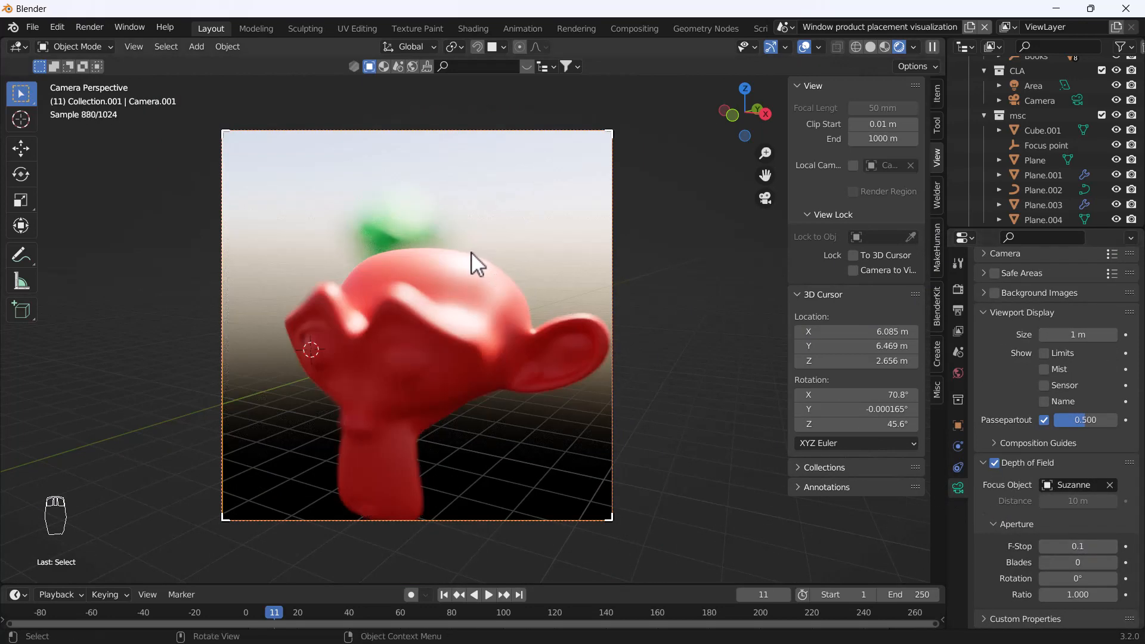
left_click(1112, 546)
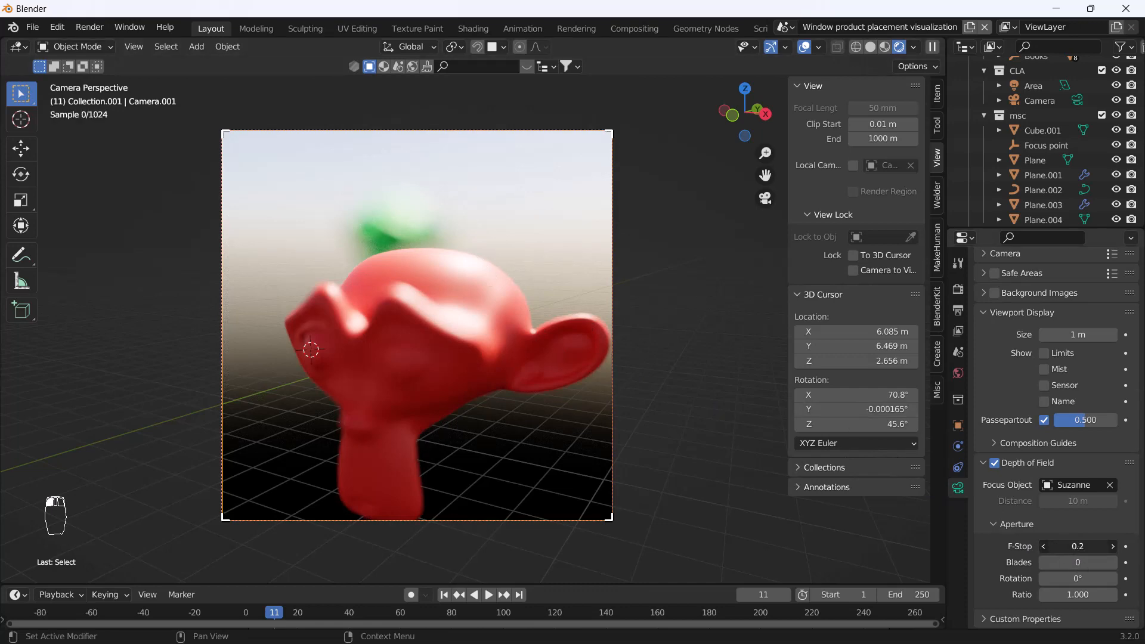
mouse_move(1078, 547)
left_mouse_down()
mouse_move(1103, 547)
mouse_move(1067, 546)
mouse_move(1133, 546)
mouse_move(1062, 546)
left_mouse_up()
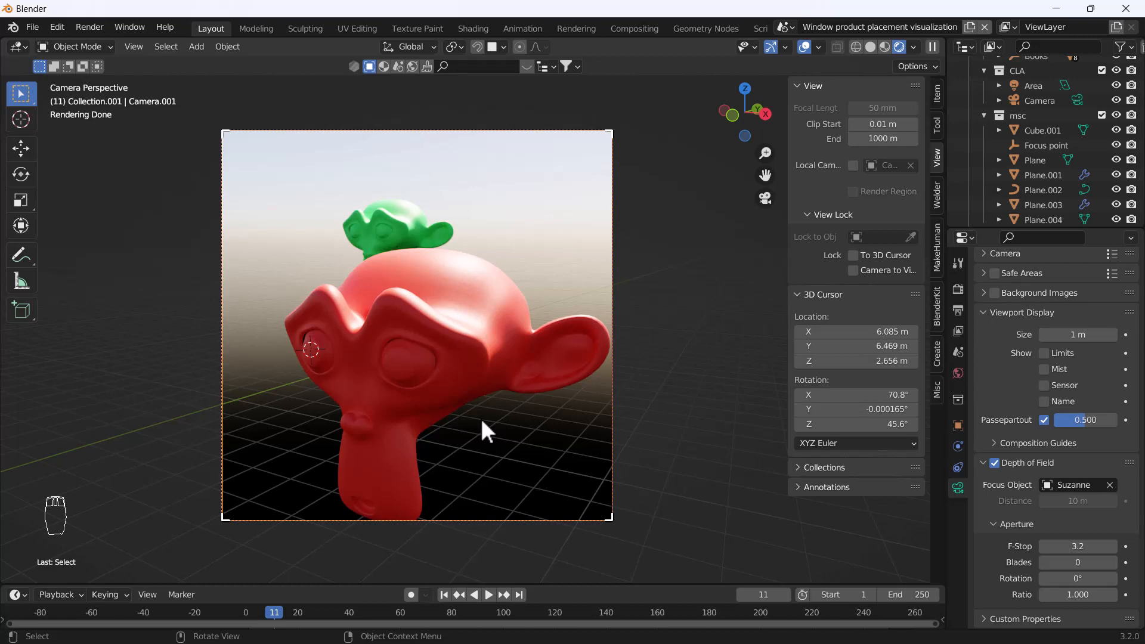
Set the camera's aperture F-Stop to 0.7 to blur only the green monkey behind.
left_click(449, 366)
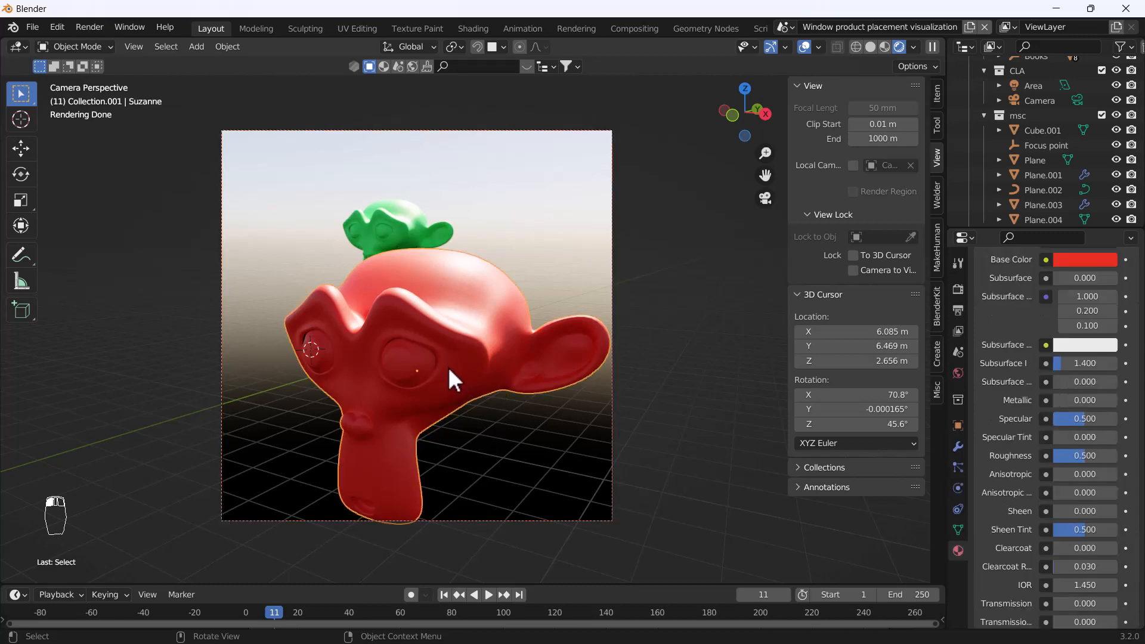
left_click(613, 247)
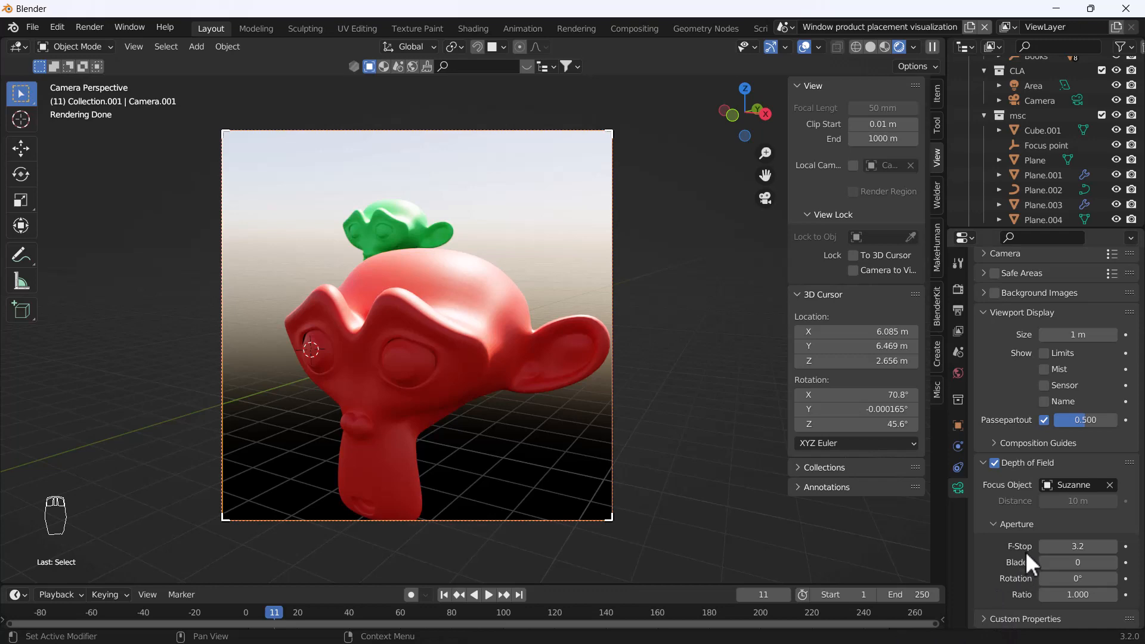
left_click_drag(1053, 546, 1028, 546)
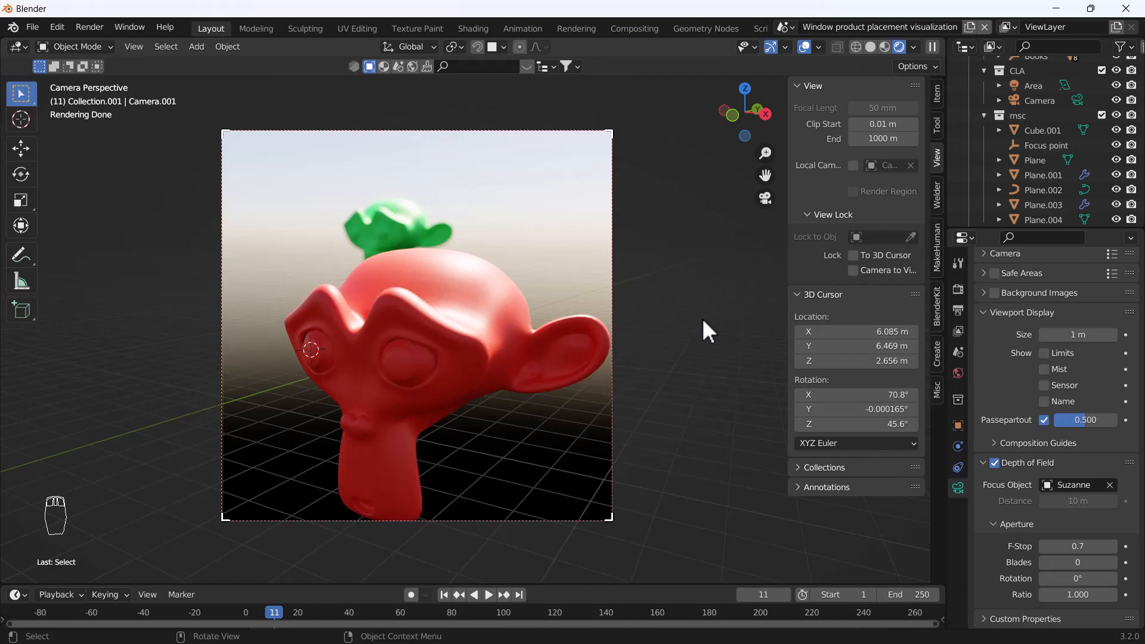
Turn off the camera's depth of field and switch the viewport to solid shading.
left_click(994, 463)
left_click(870, 47)
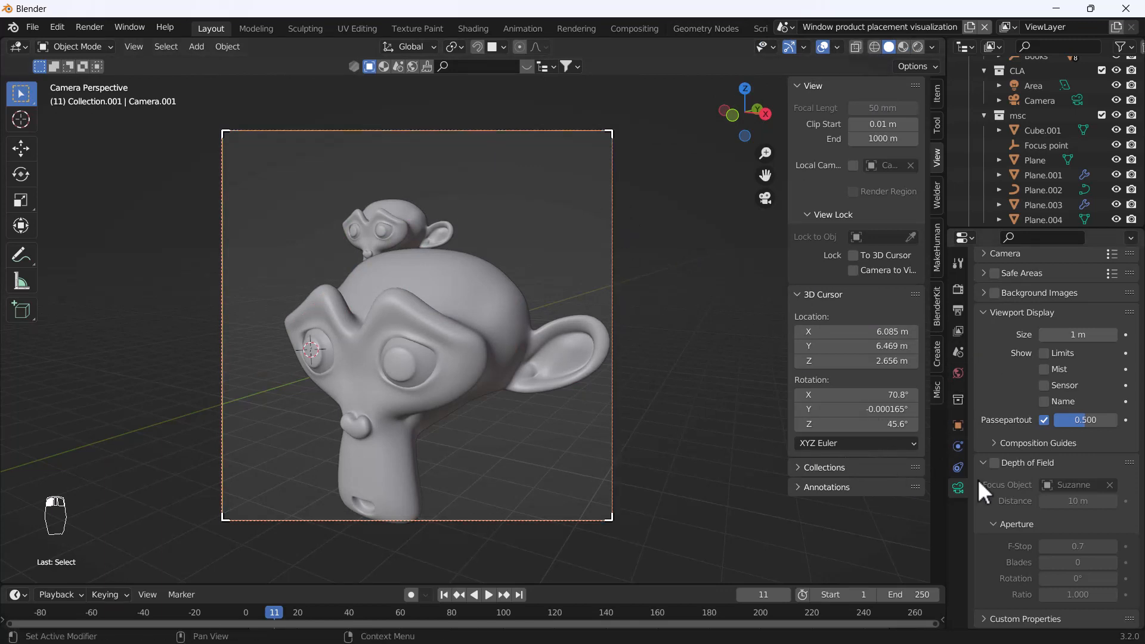
Try a wide 6 mm focal length on the camera, and raise it to 57 mm.
scroll(996, 431, "up", 8)
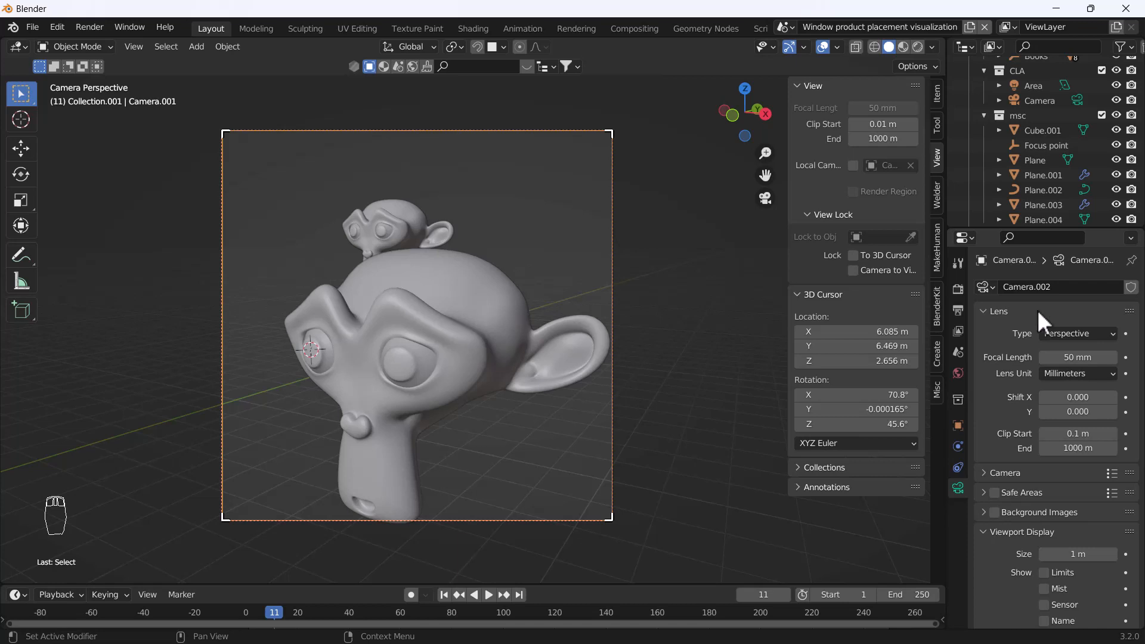
left_click_drag(1067, 357, 924, 357)
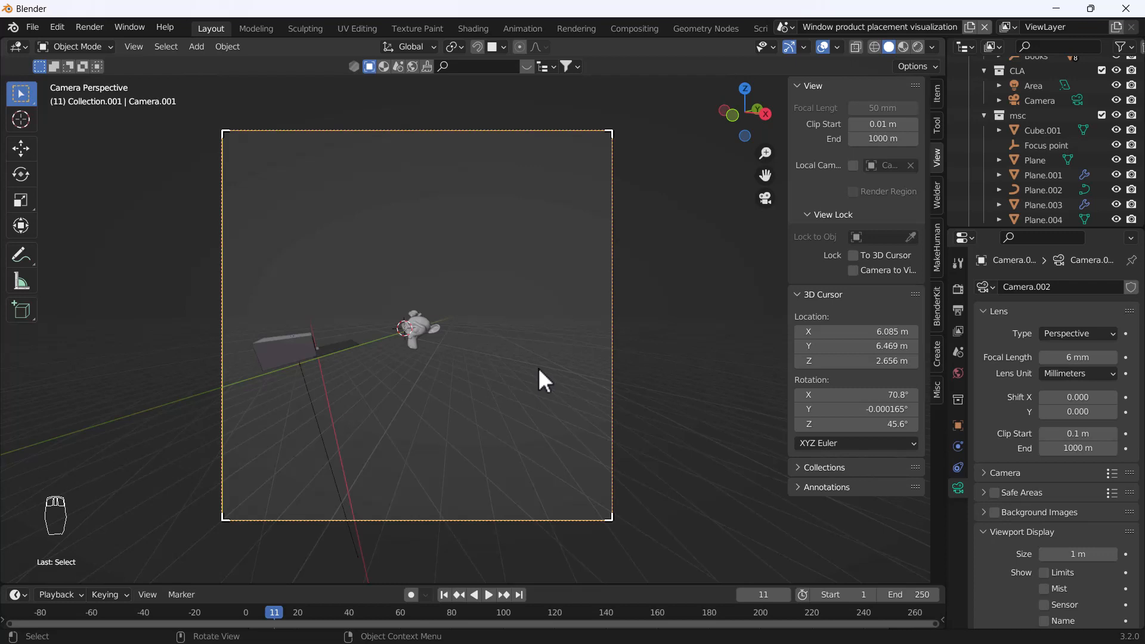
double_click(1078, 357)
type("45")
key("Return")
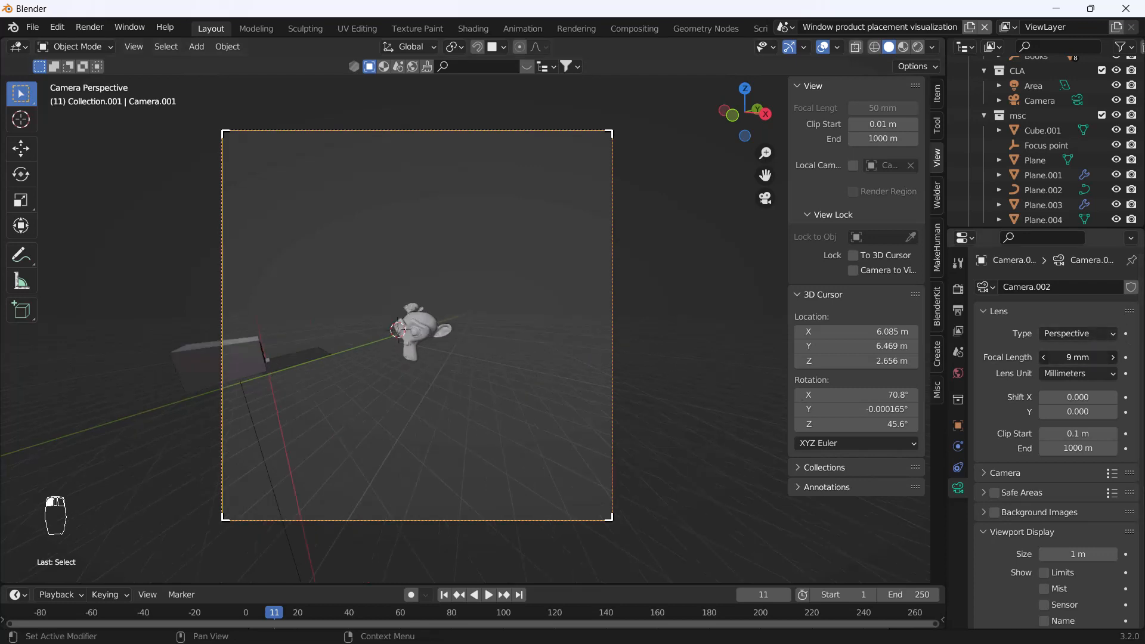
mouse_move(1078, 357)
left_mouse_down()
mouse_move(1144, 357)
mouse_move(1065, 360)
left_mouse_up()
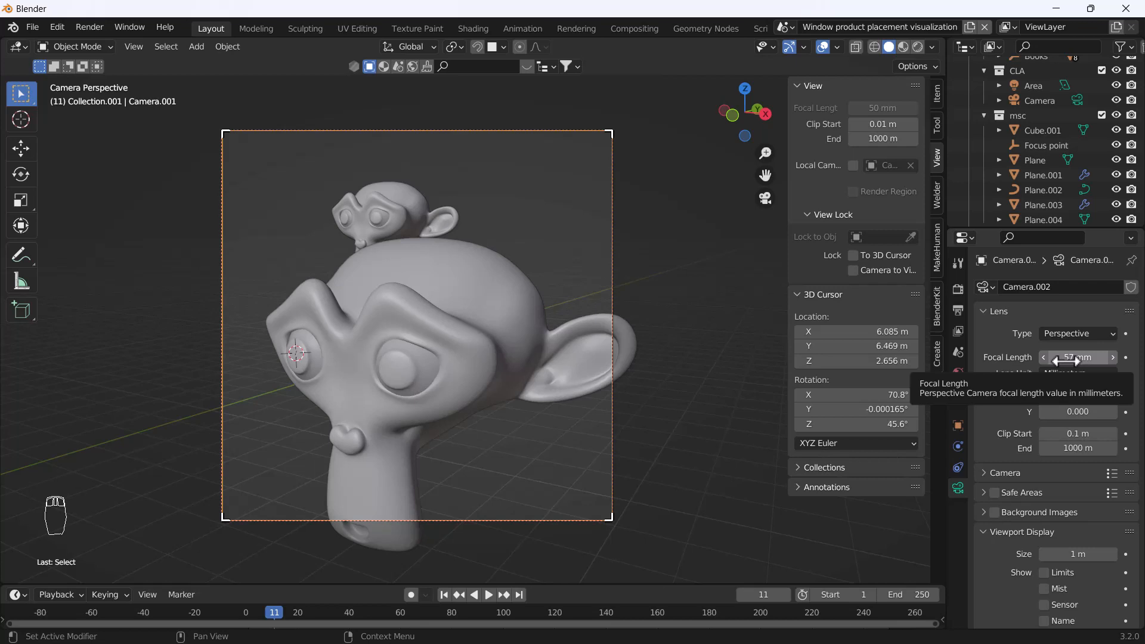
Raise the camera's focal length to 255 mm for an extreme close-up.
left_click(1065, 357)
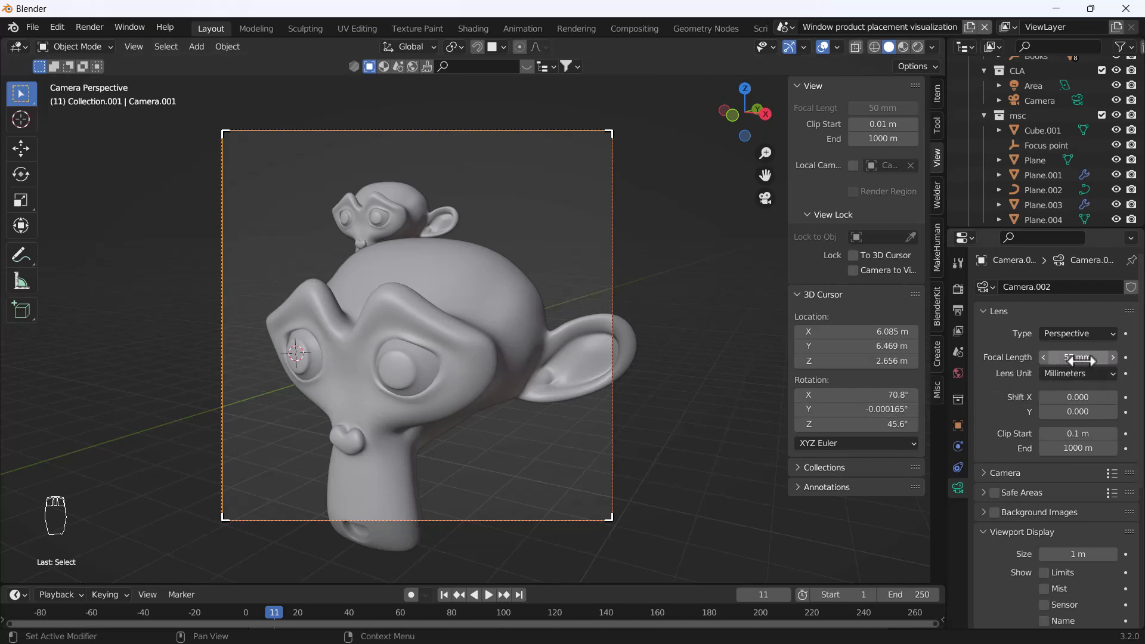
type("165")
key("Return")
left_click_drag(1065, 357, 1116, 357)
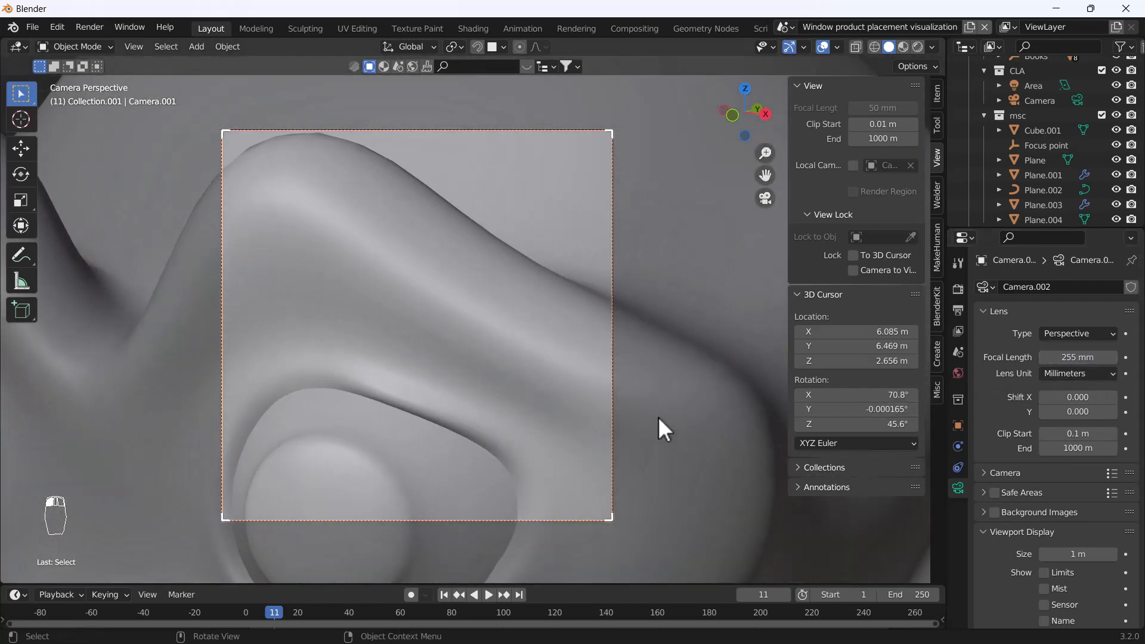
Lock the camera to the view and pull it back until both monkeys fit inside the frame.
scroll(513, 374, "down", 2)
scroll(510, 377, "up", 2)
left_click(853, 270)
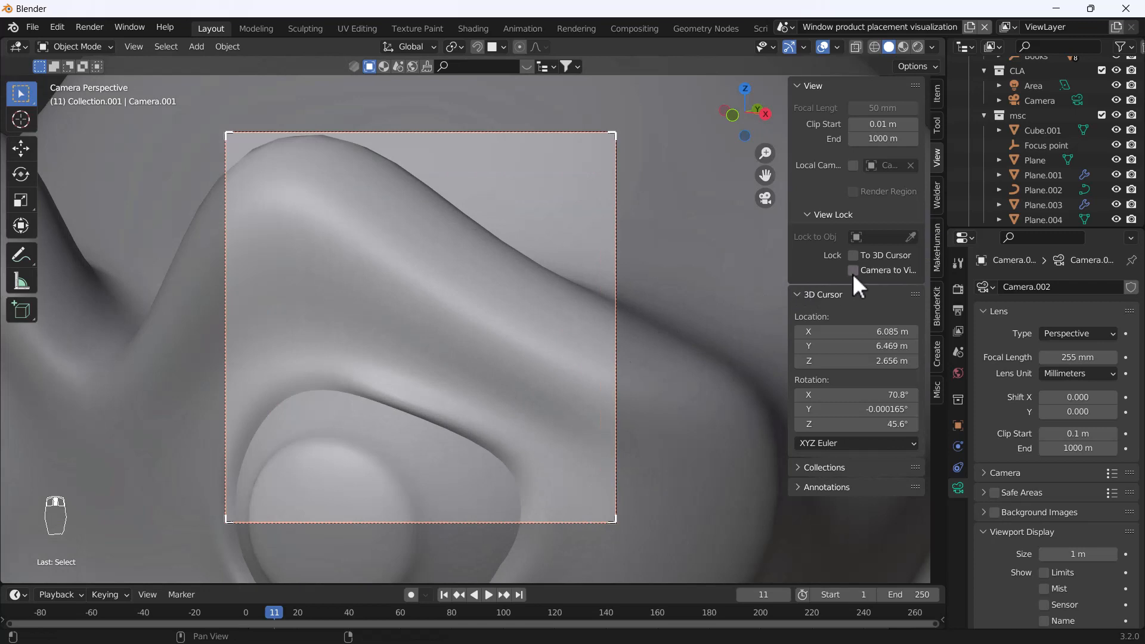
scroll(491, 328, "down", 8)
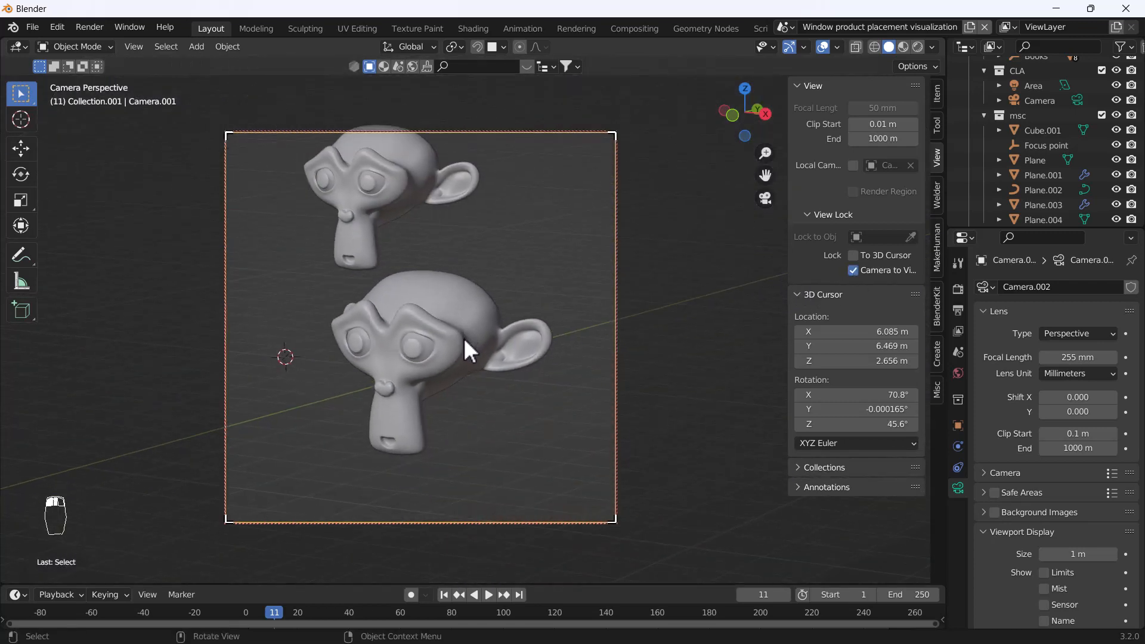
middle_click_drag(463, 337, 463, 385, "shift")
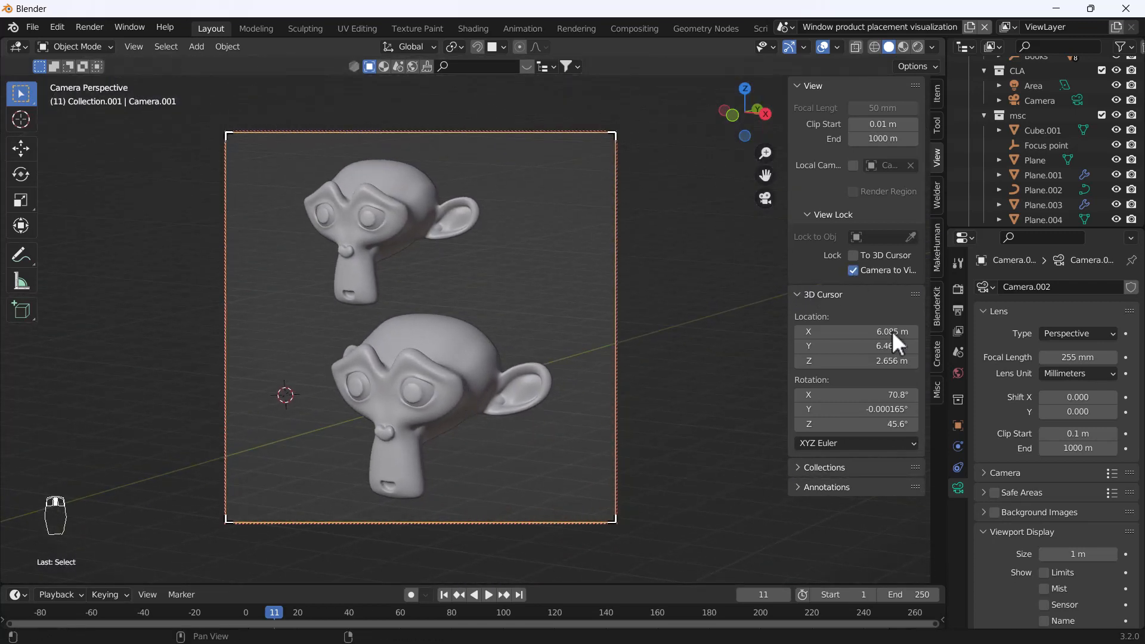
Lower the camera's focal length to 14 mm and bring the camera up close to the front monkey.
left_click_drag(1080, 357, 960, 357)
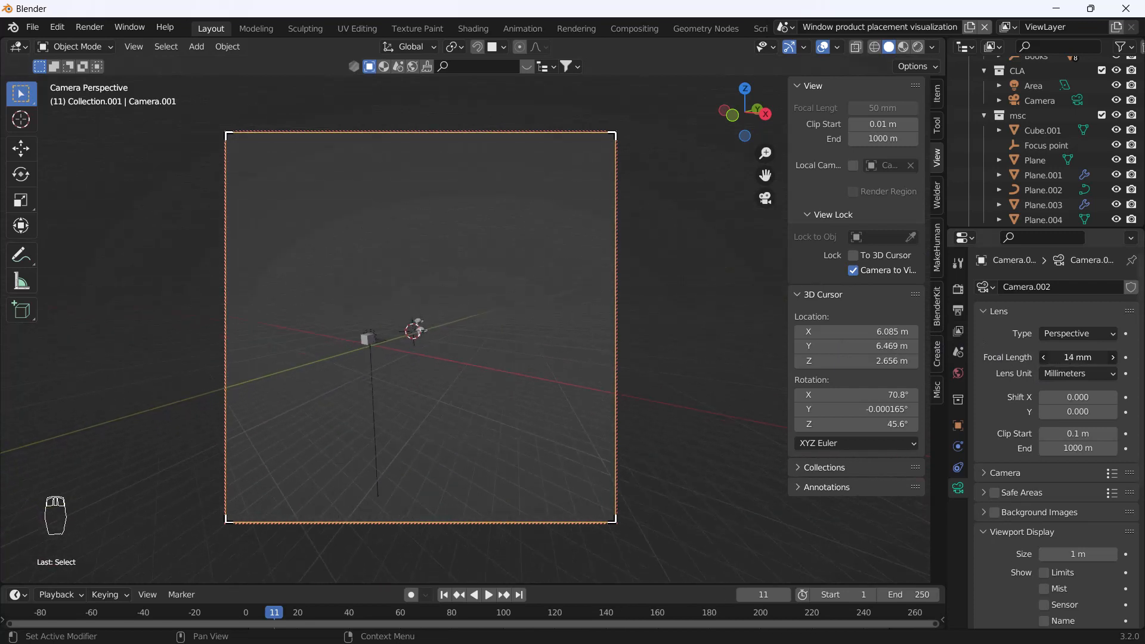
scroll(453, 328, "up", 5)
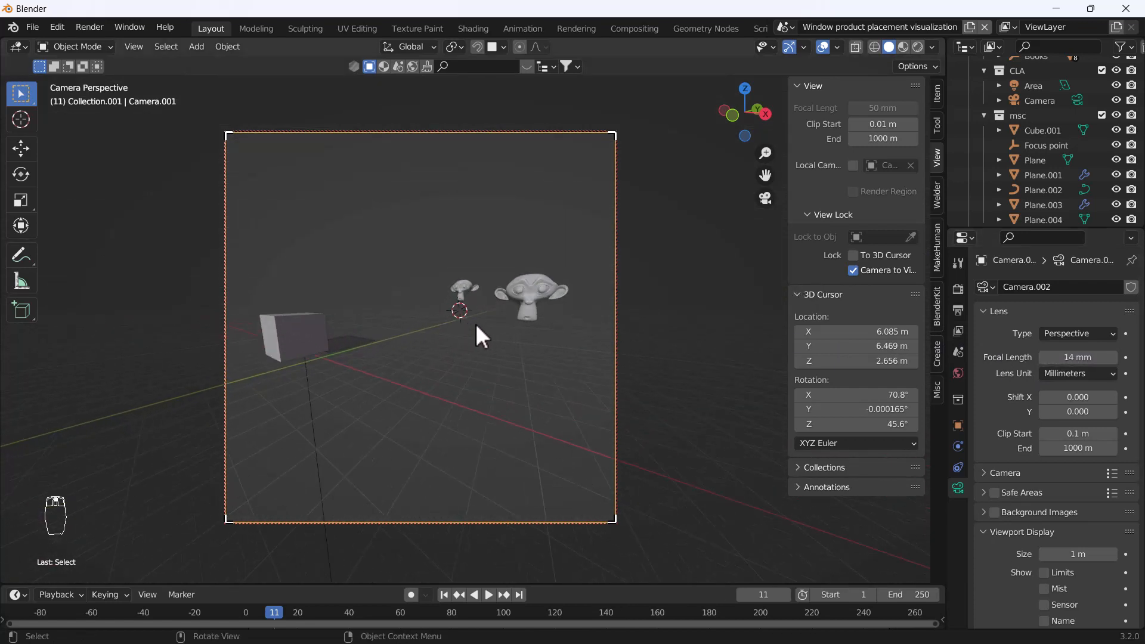
scroll(501, 324, "up", 2)
middle_click_drag(507, 324, 389, 367, "shift")
scroll(389, 368, "up", 3)
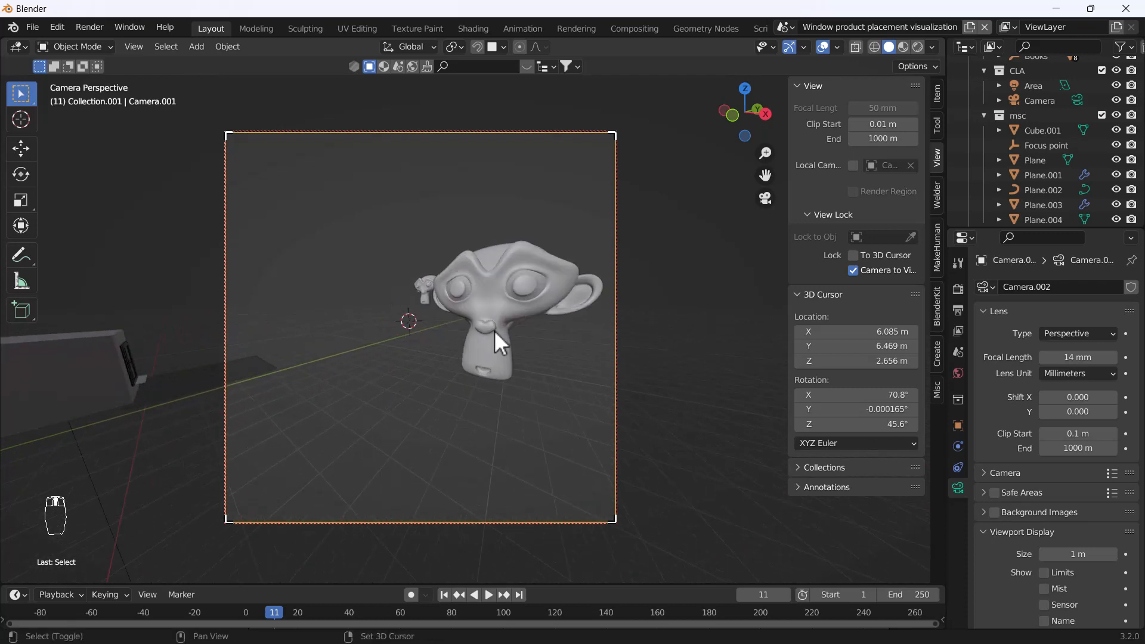
middle_click_drag(495, 330, 427, 376)
scroll(427, 373, "up", 3)
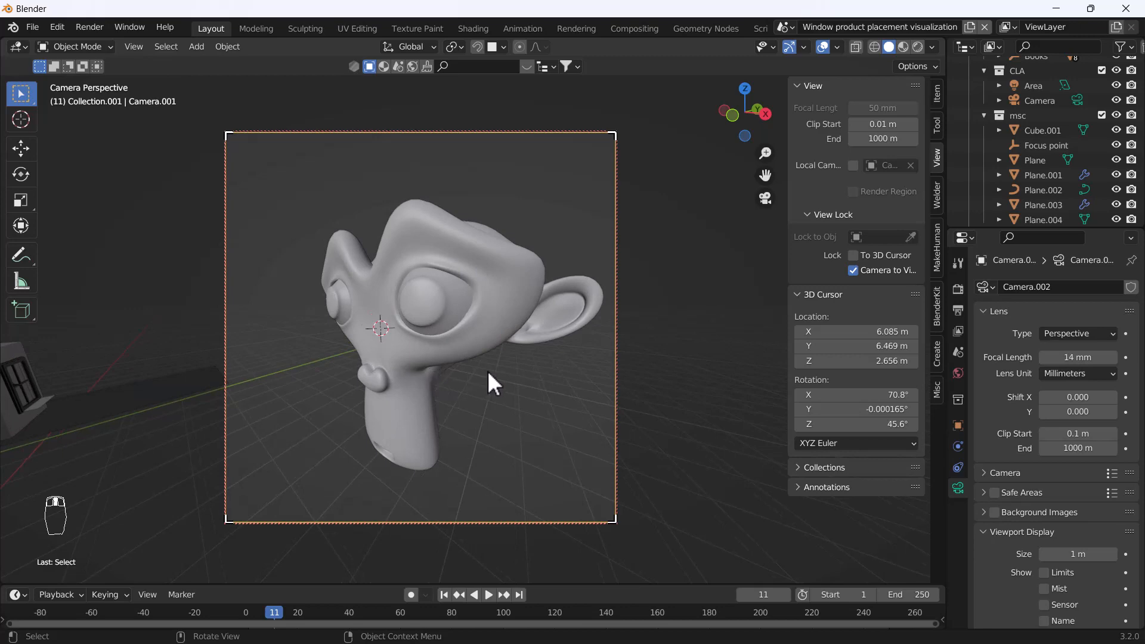
Check from outside the camera view how close the camera stands to the monkey, and return to the camera view.
key("KP_0")
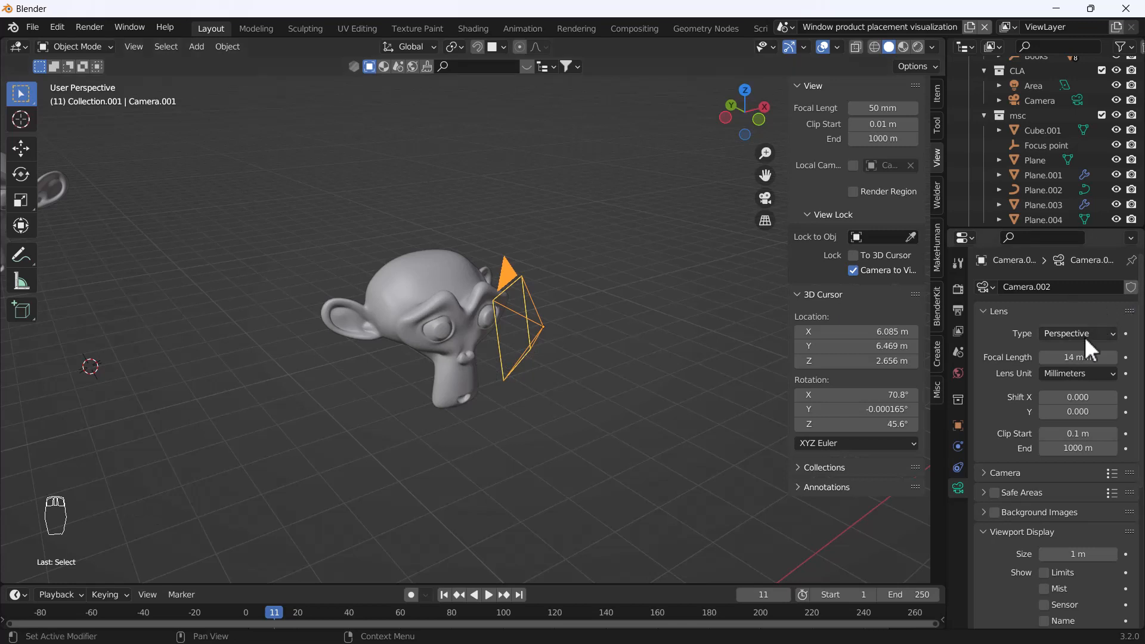
mouse_move(1077, 357)
left_mouse_down()
mouse_move(1139, 356)
mouse_move(1071, 357)
left_mouse_up()
key("KP_0")
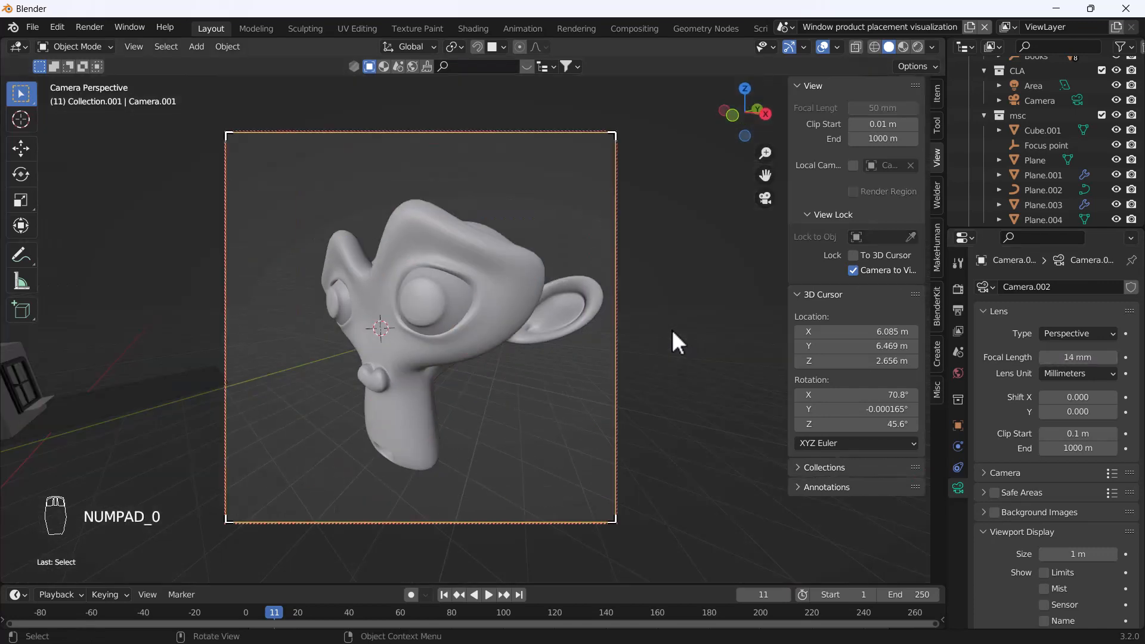
Set the camera's focal length to 50 mm and pull the camera back until both monkeys are in frame.
left_click(1076, 361)
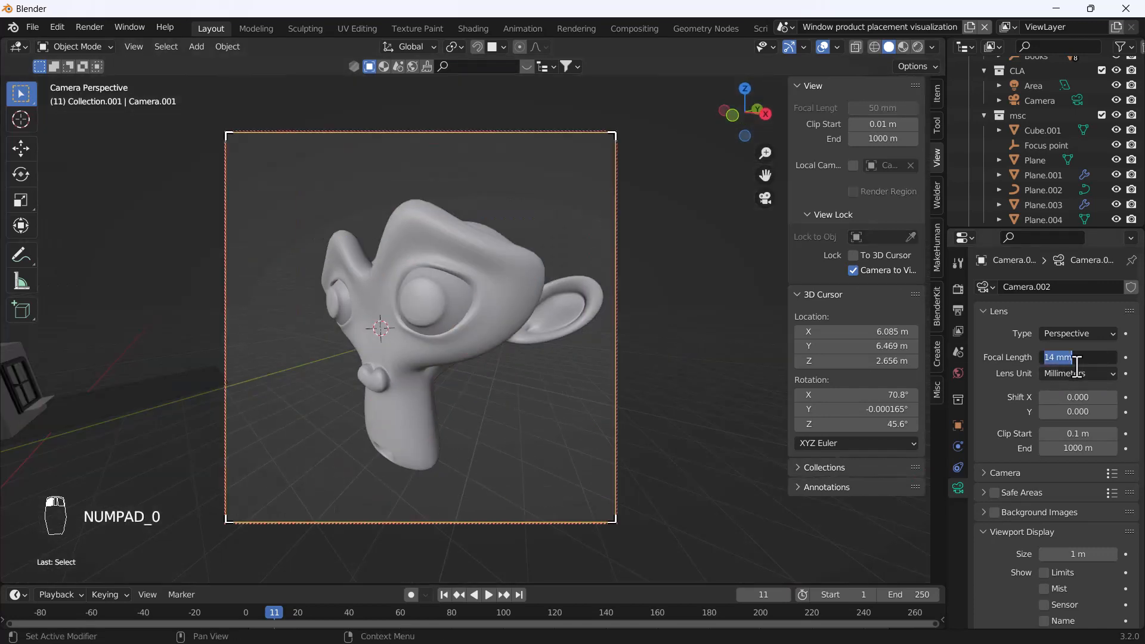
type("50")
key("Return")
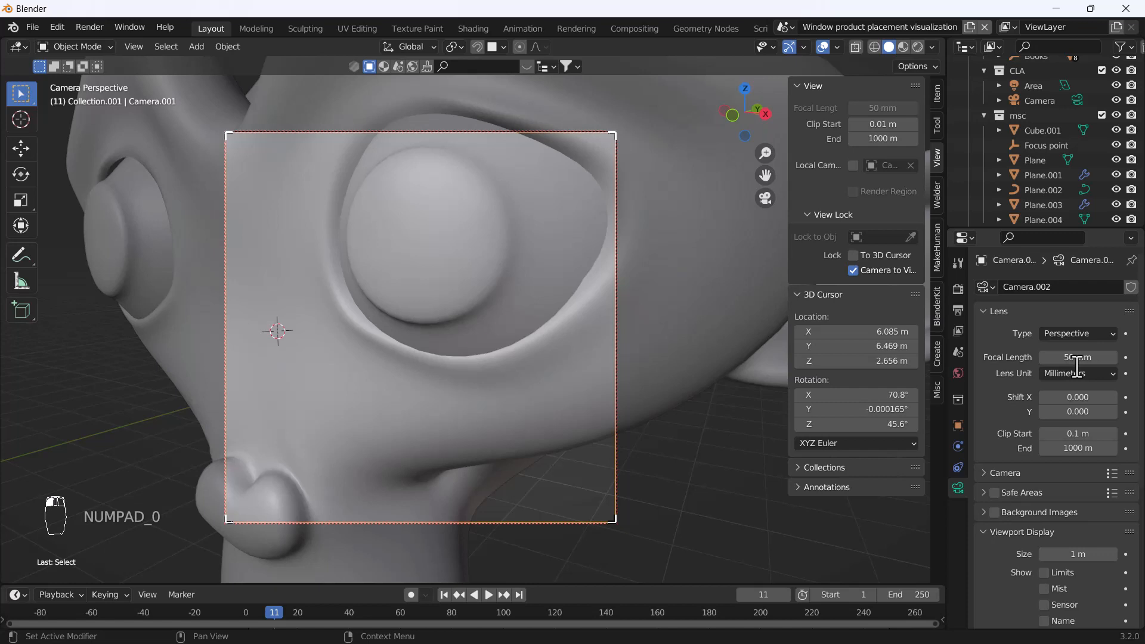
scroll(452, 421, "down", 6)
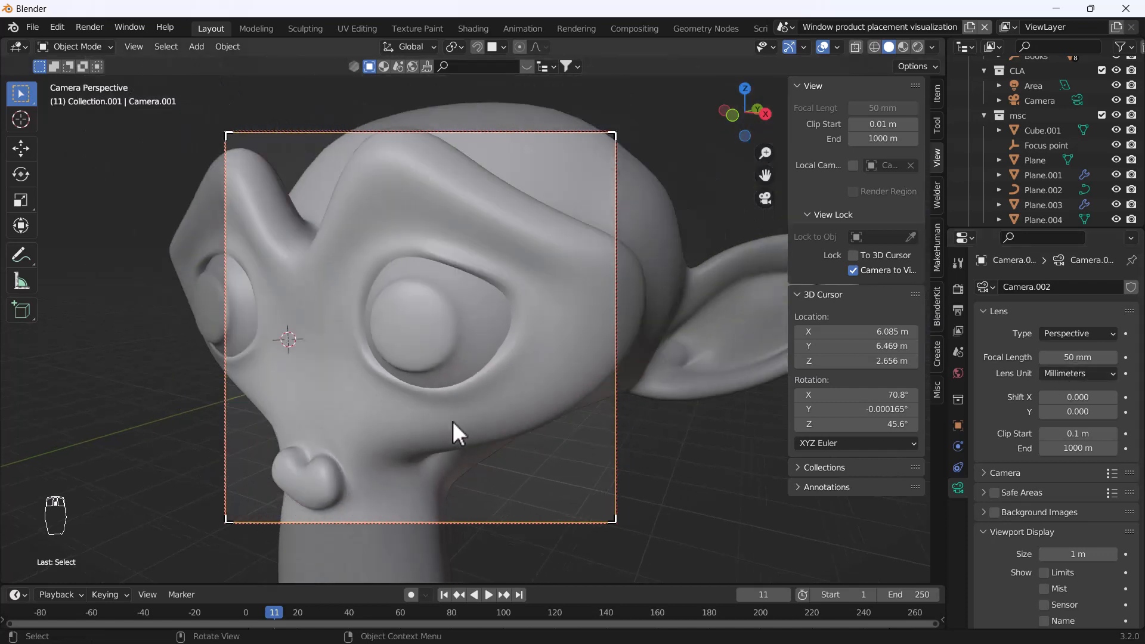
scroll(453, 420, "down", 4)
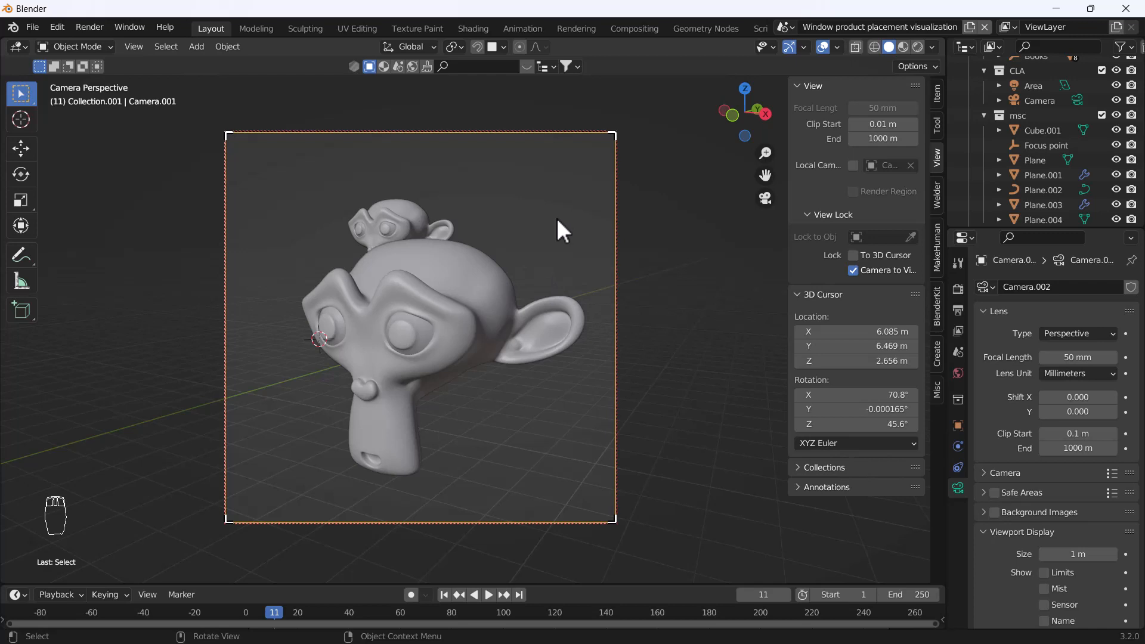
Leave the camera view and examine the front monkey's brow at very close range for clipping of its surface.
key("KP_0")
key("KP_0")
key("KP_0")
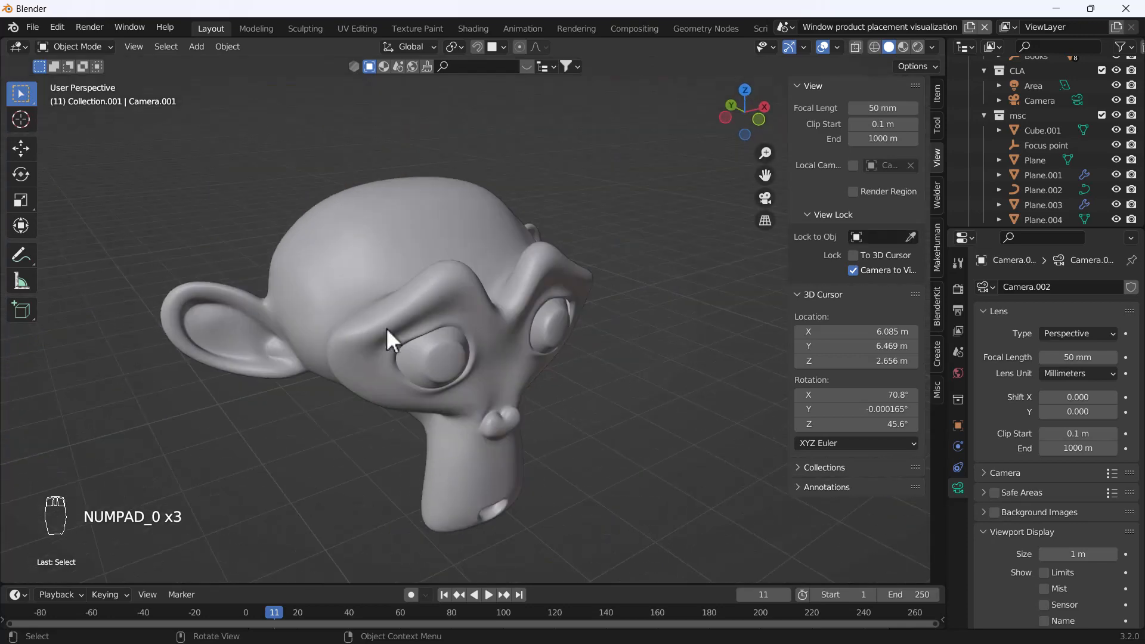
scroll(389, 339, "up", 10)
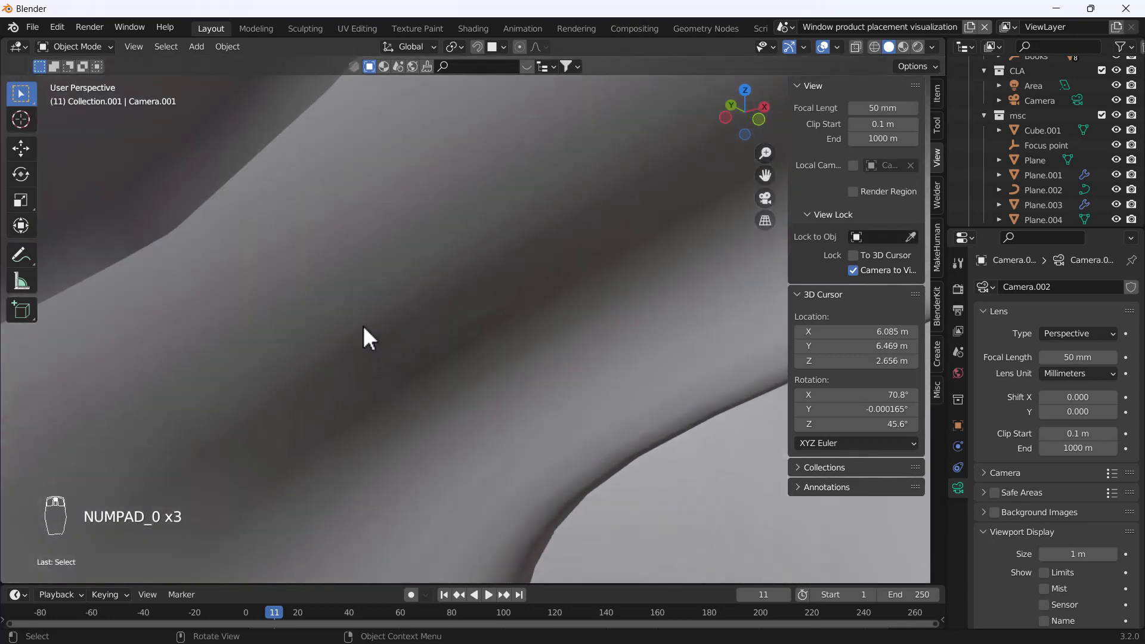
scroll(362, 324, "up", 1)
scroll(363, 324, "down", 3)
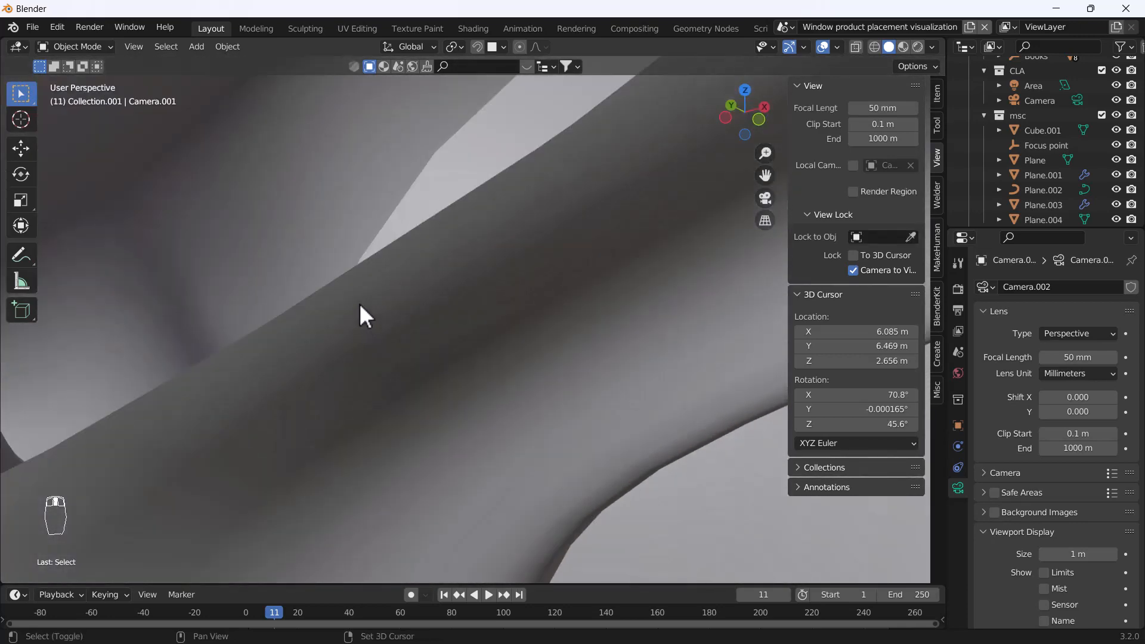
middle_click_drag(359, 302, 423, 351, "shift")
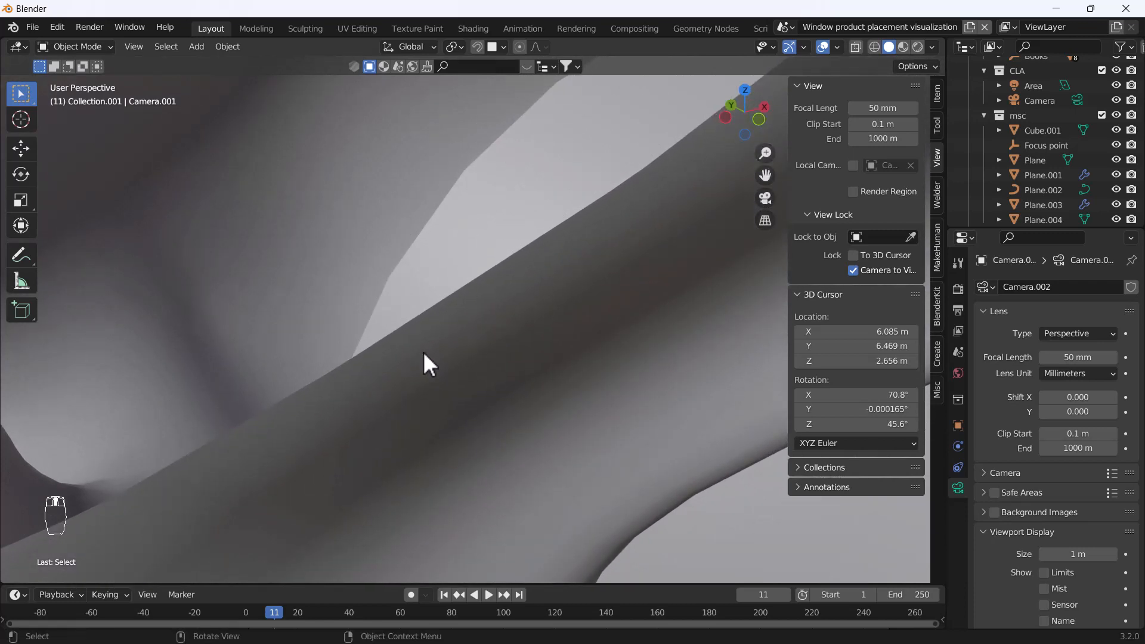
key("Tab")
scroll(472, 349, "up", 3)
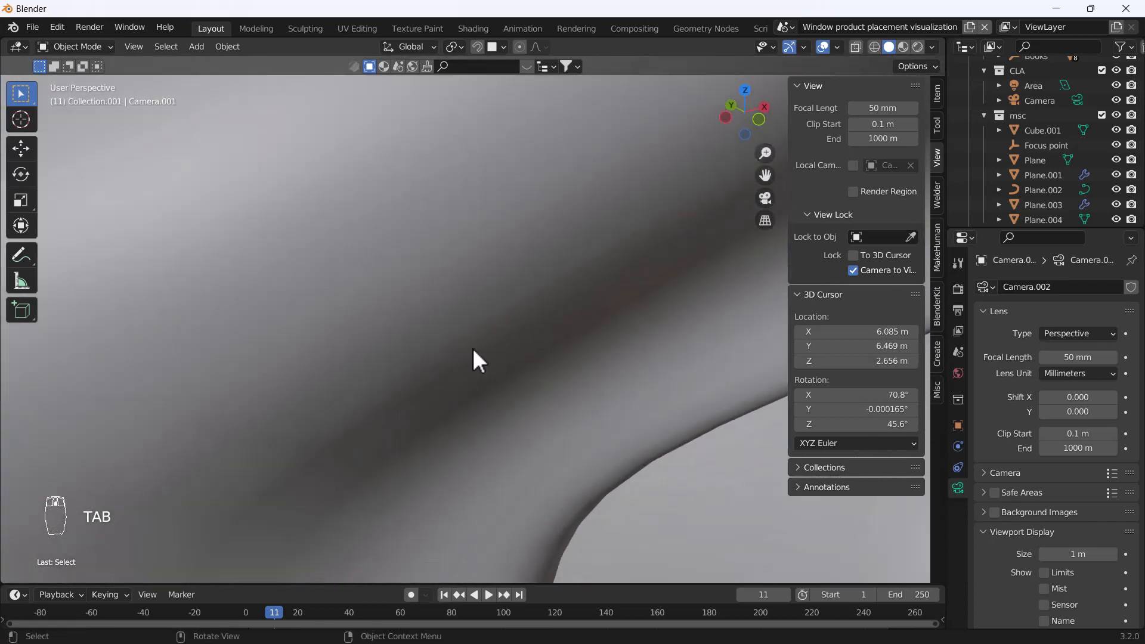
Inspect the front monkey's mesh for surface clipping at close range in Edit Mode, and return to Object Mode.
left_click(471, 345)
key("Tab")
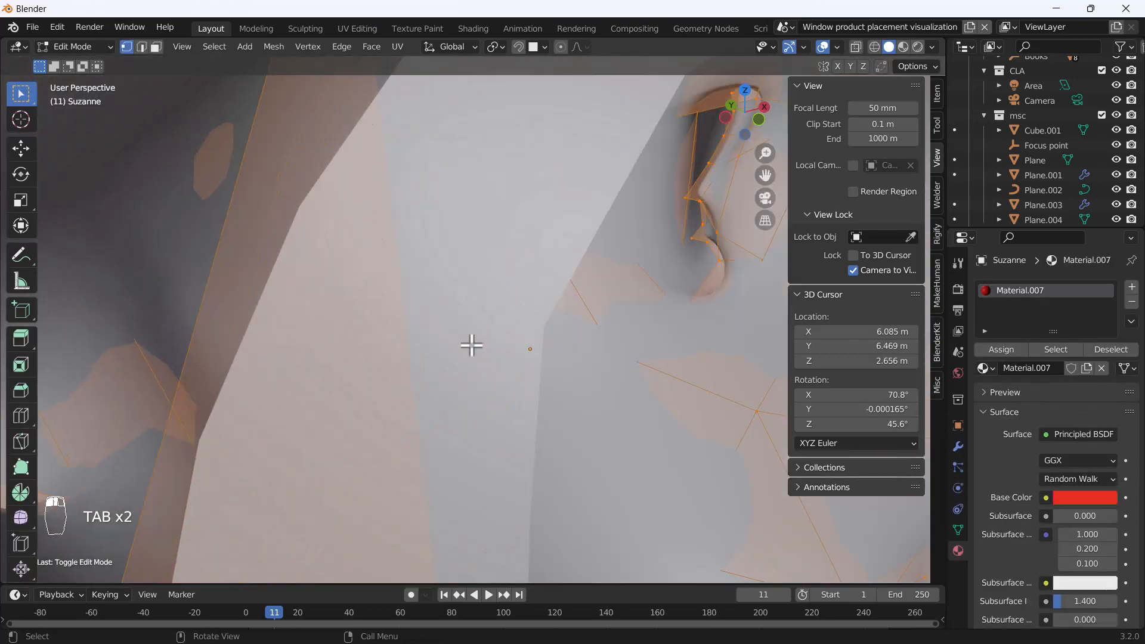
key("1")
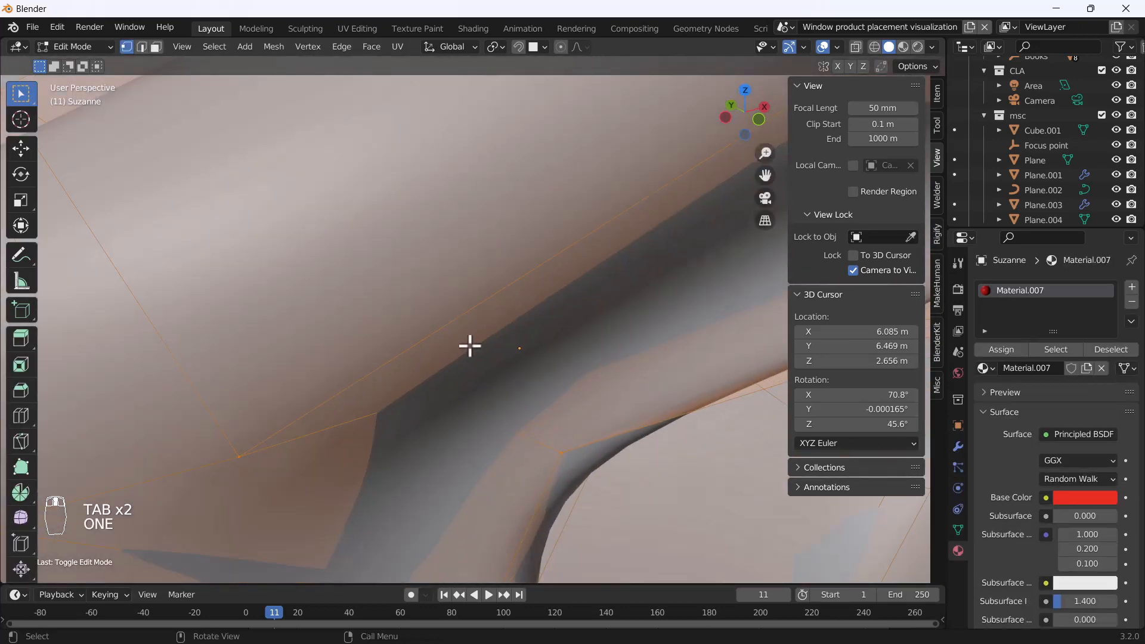
key("Tab")
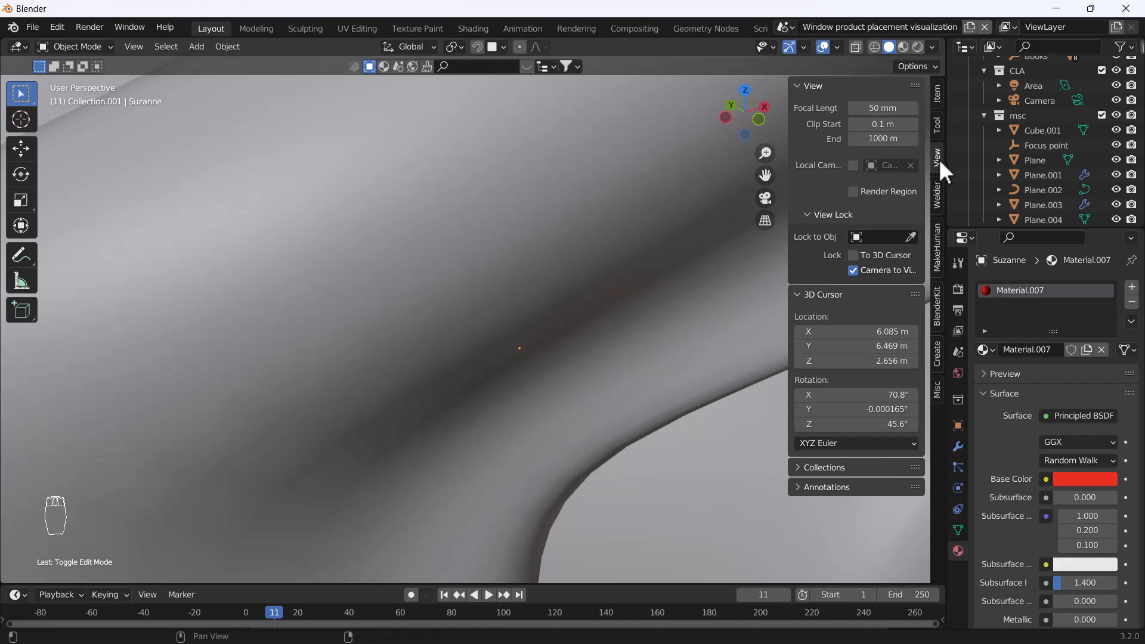
Set the viewport's clip start to 0.001 m and check the monkey's brow again at very close range.
left_click(876, 124)
left_click(861, 124)
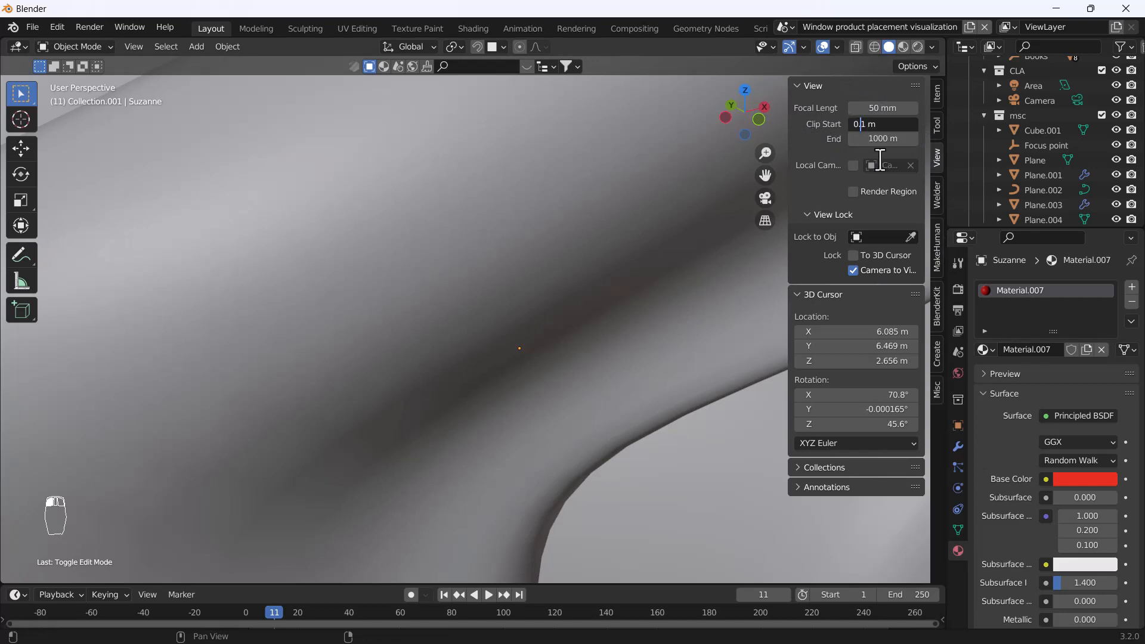
type("00")
key("Return")
scroll(417, 303, "down", 4)
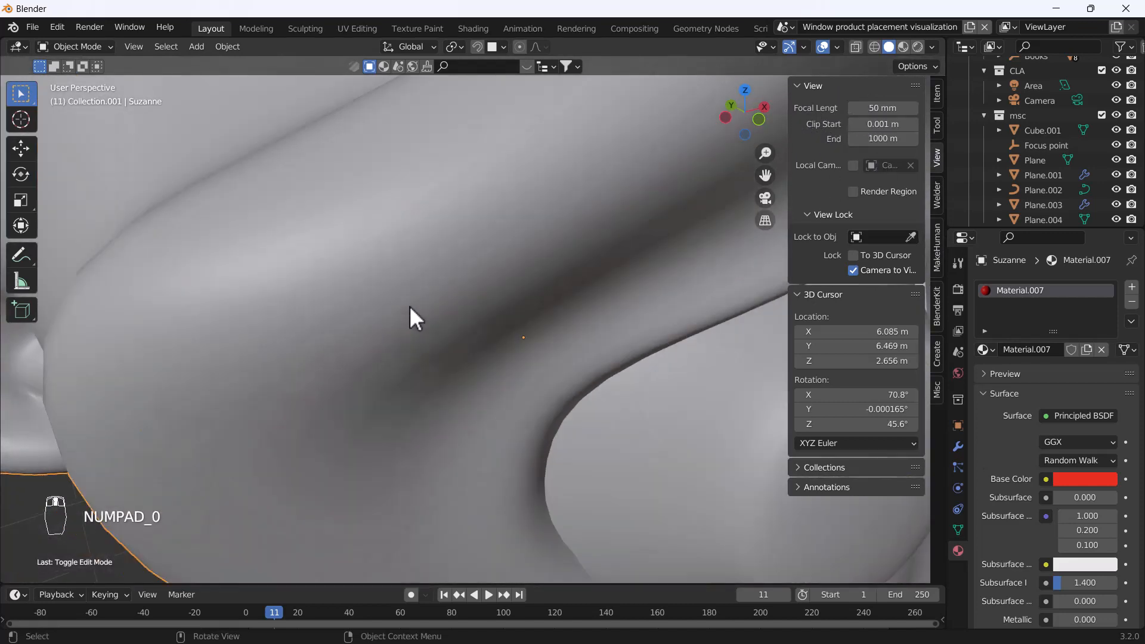
scroll(420, 296, "up", 12)
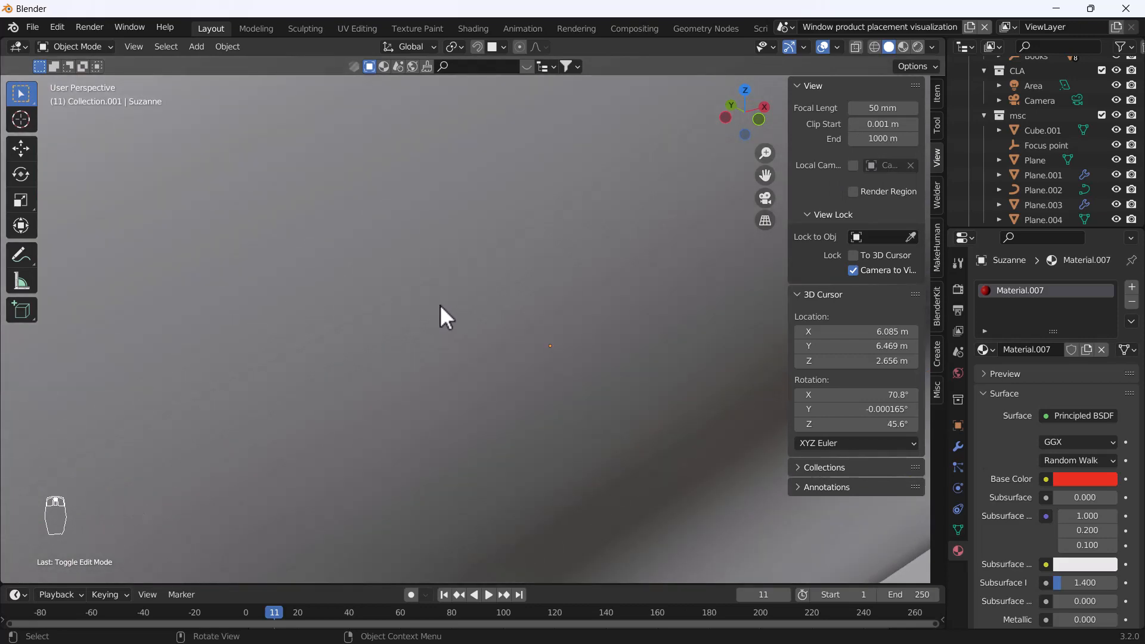
scroll(444, 307, "down", 2)
scroll(443, 306, "up", 3)
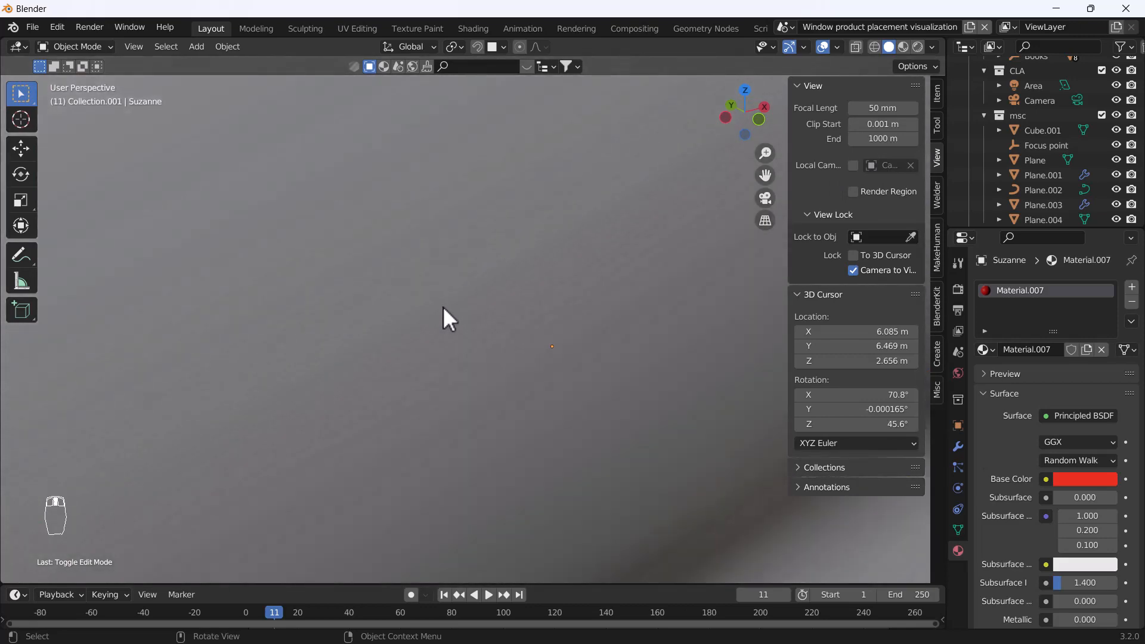
Examine the scene from very far away and at varying distances for clipping at the viewport's far limit.
scroll(445, 304, "down", 5)
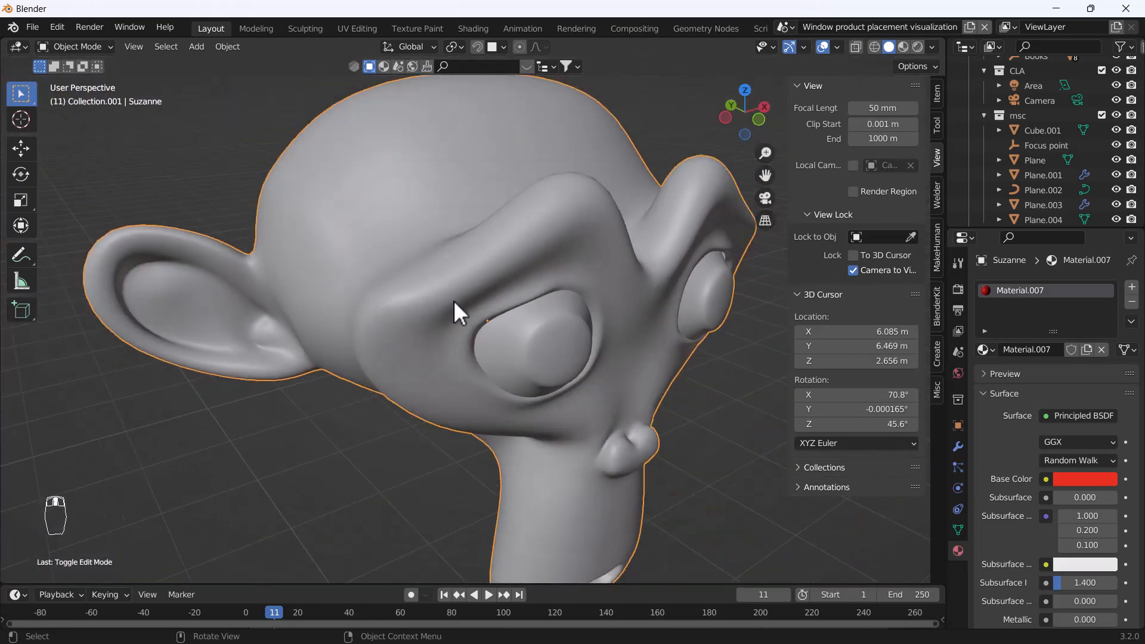
scroll(459, 301, "down", 3)
scroll(467, 301, "down", 8)
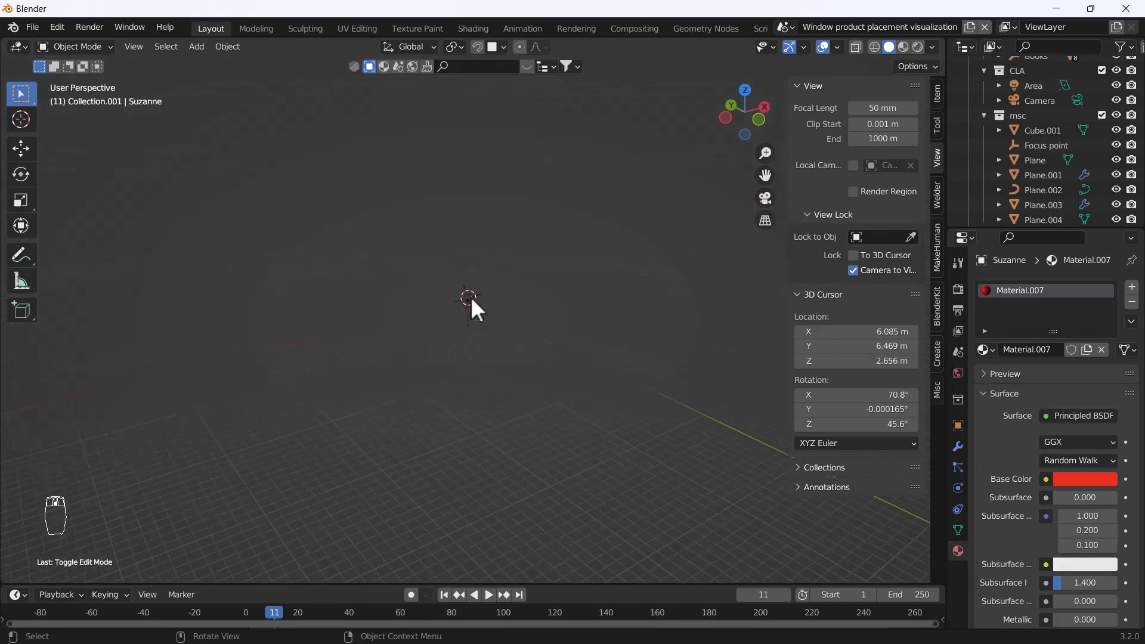
scroll(522, 362, "up", 2)
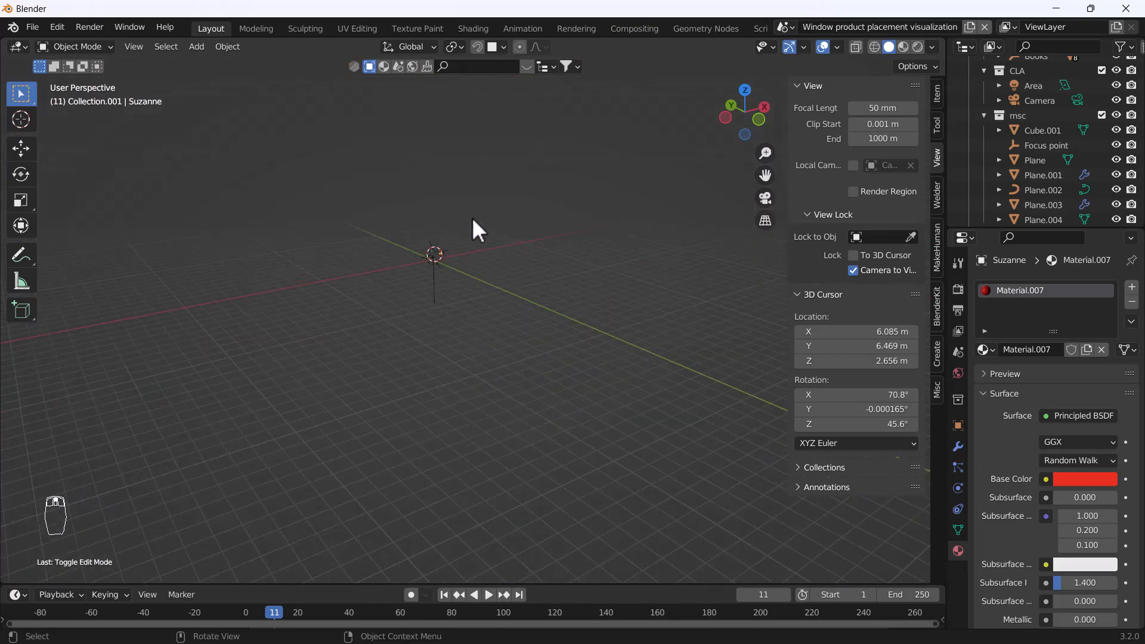
scroll(485, 241, "down", 2)
scroll(485, 241, "up", 4)
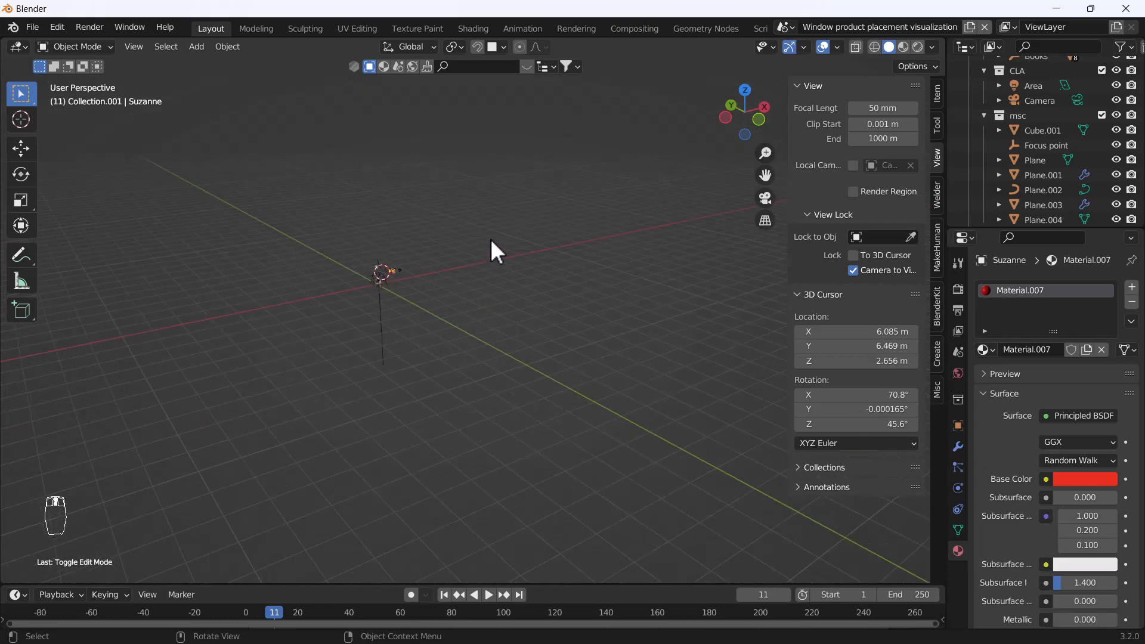
scroll(490, 239, "up", 3)
scroll(475, 234, "down", 3)
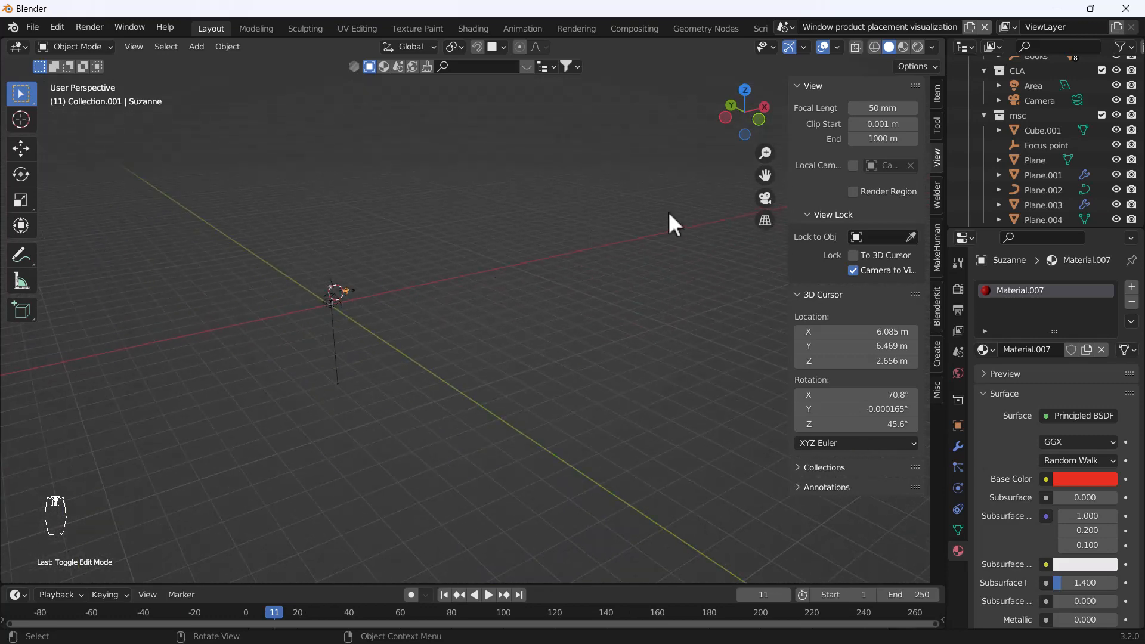
scroll(420, 296, "down", 4)
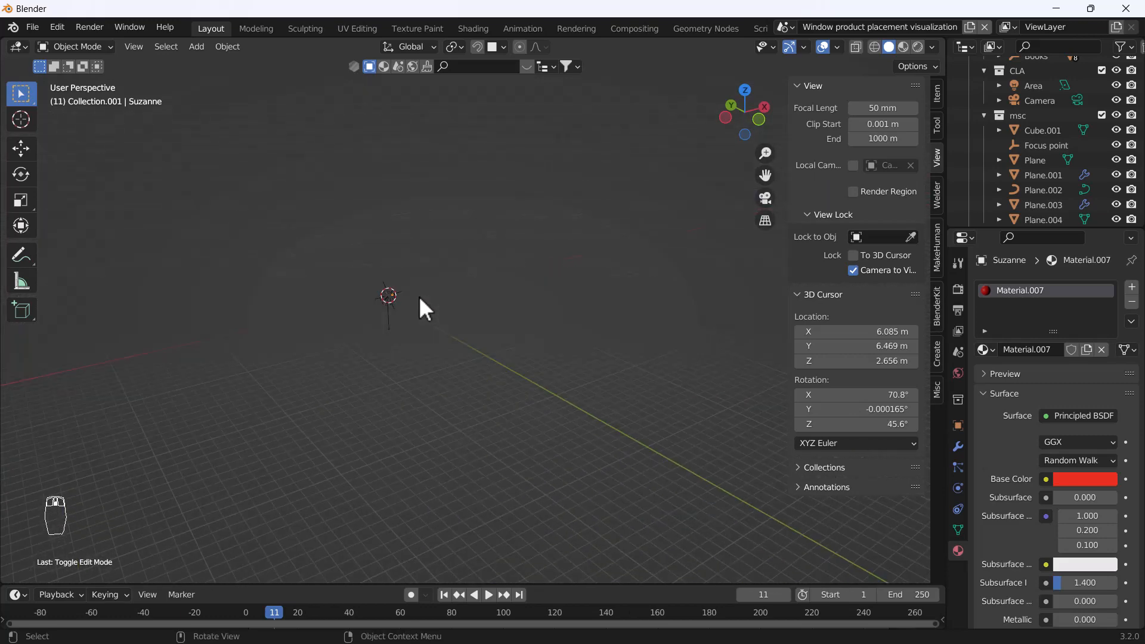
Set the viewport's clip end to 10000 m and bring the two monkeys back into close view.
left_click(880, 141)
left_click(859, 145)
type("0")
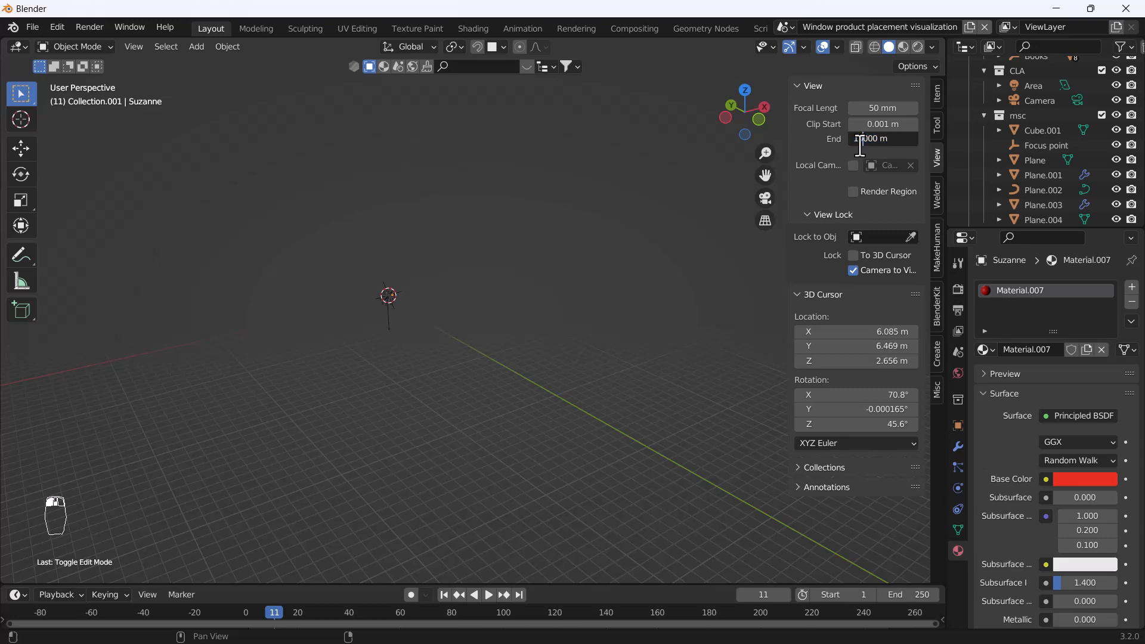
key("Return")
scroll(379, 277, "up", 5)
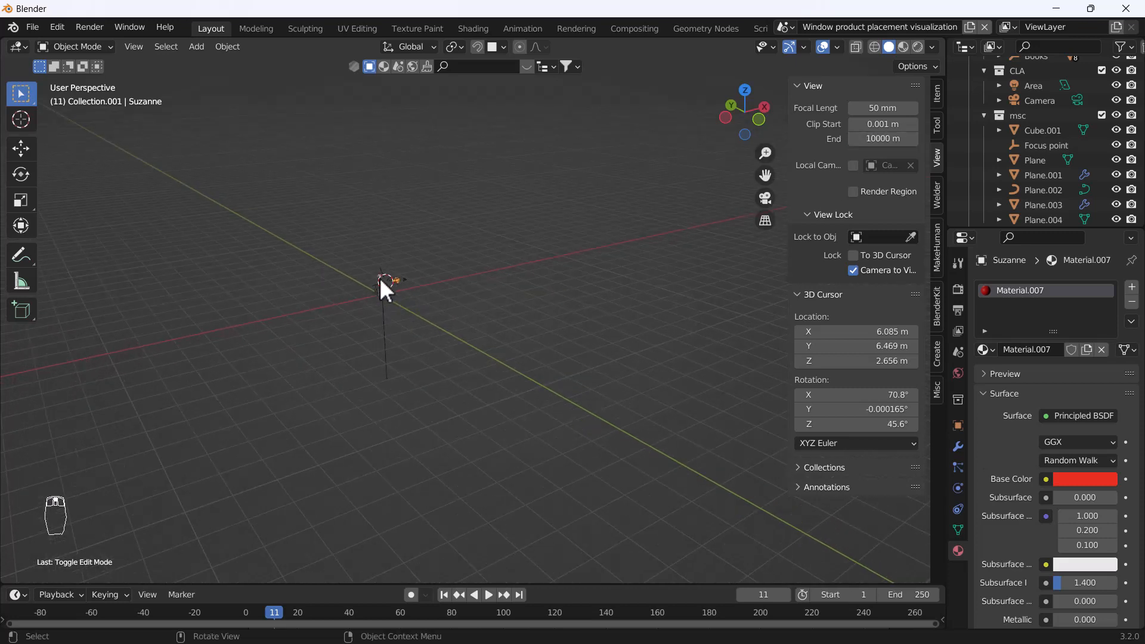
scroll(415, 282, "up", 3)
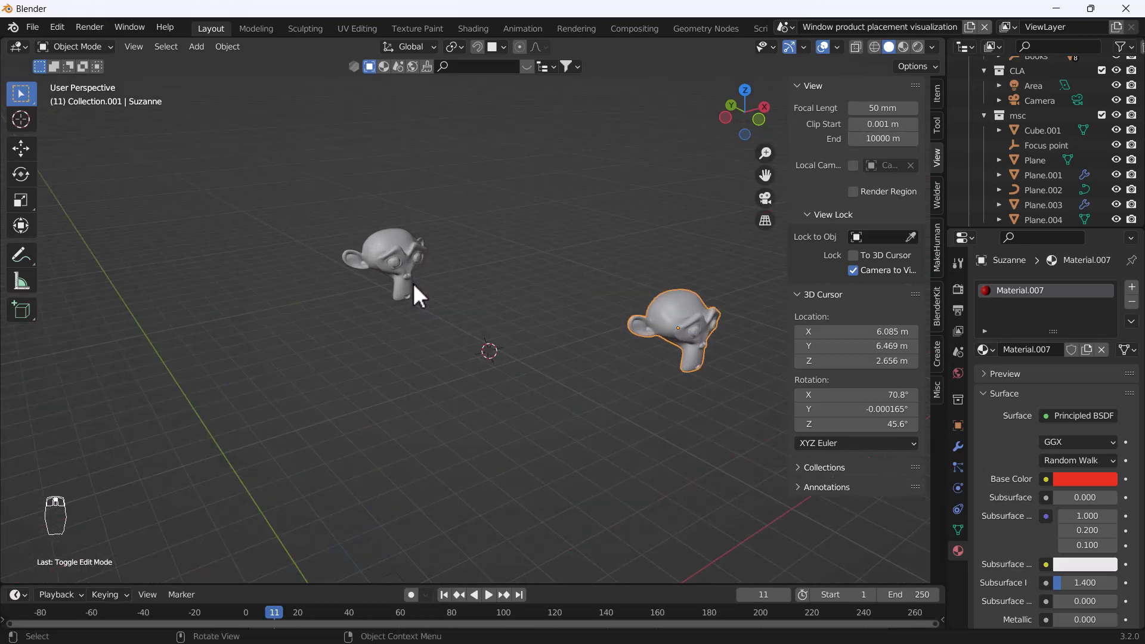
Delete both monkeys together with the camera facing them, and look through the remaining scene camera.
key("KP_0")
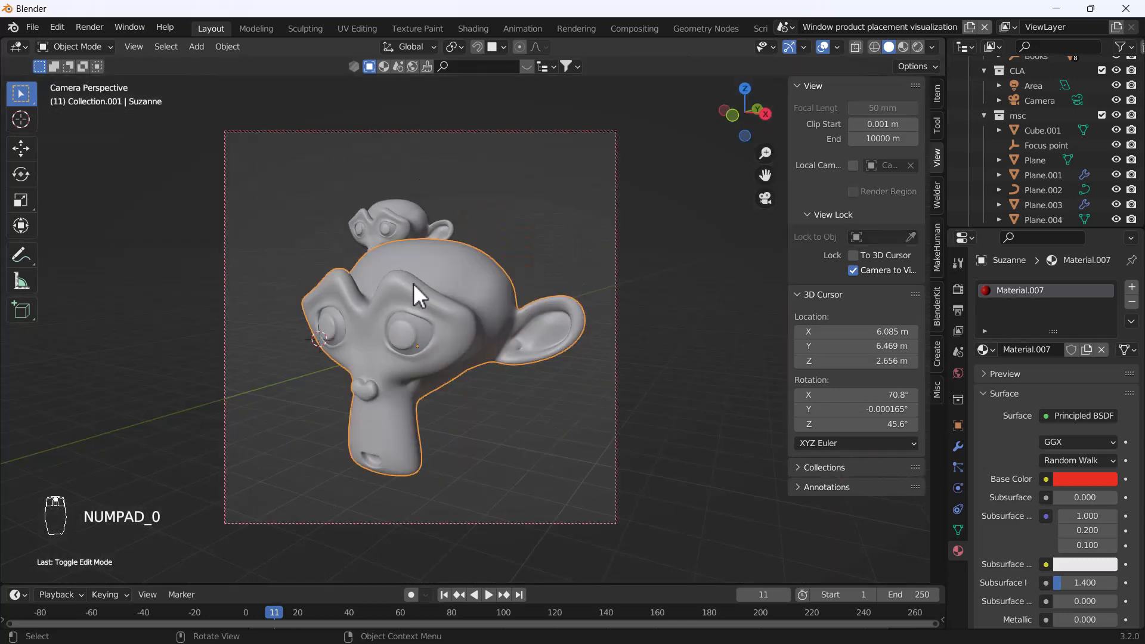
key("KP_0")
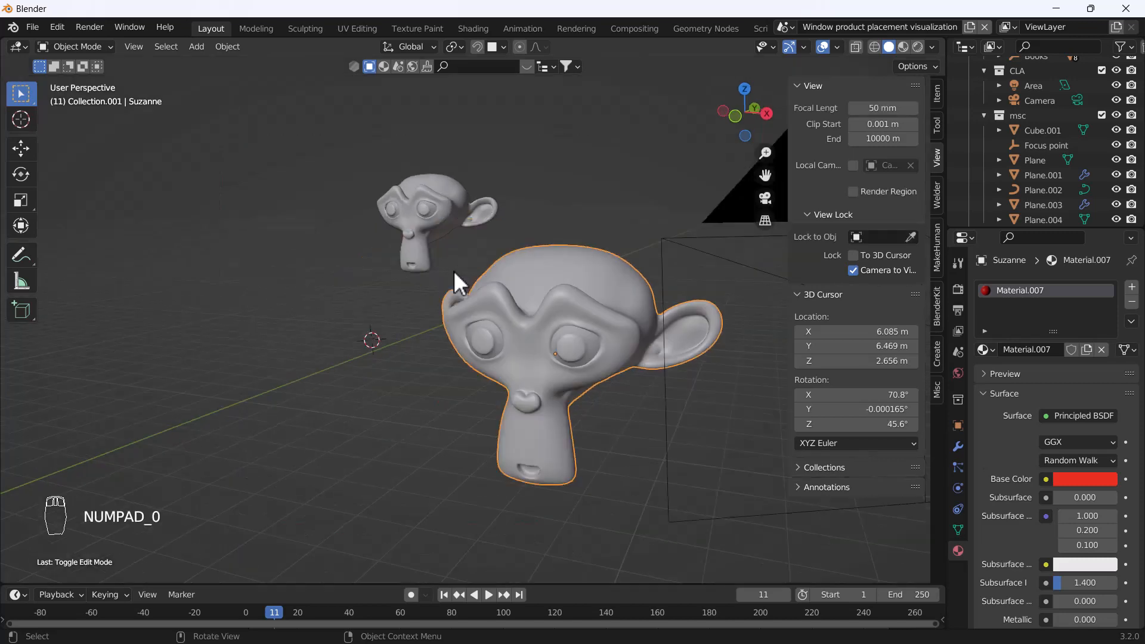
scroll(453, 272, "down", 5)
left_click_drag(345, 225, 680, 338)
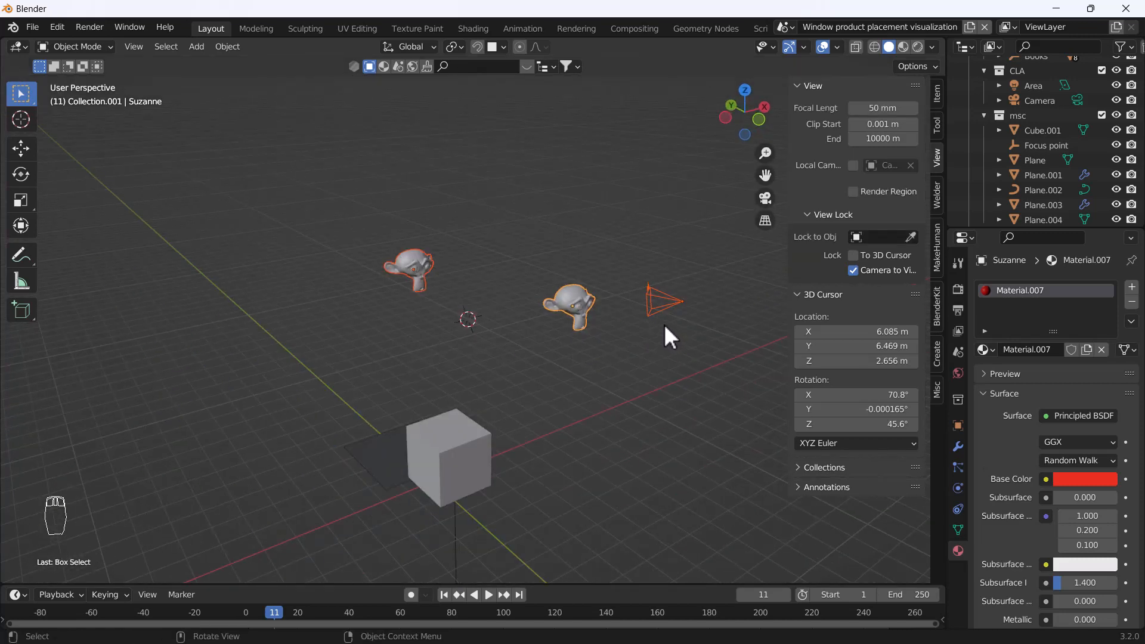
key("Delete")
key("KP_0")
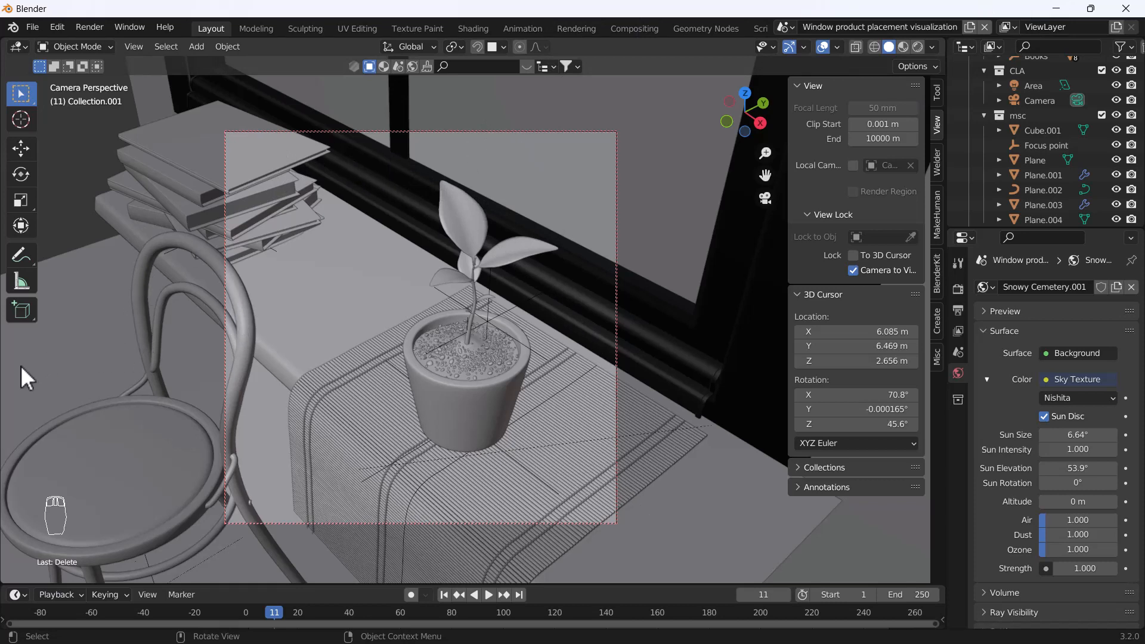
Show the potted plant scene in rendered shading and select the Camera in the CLA collection.
left_click(918, 47)
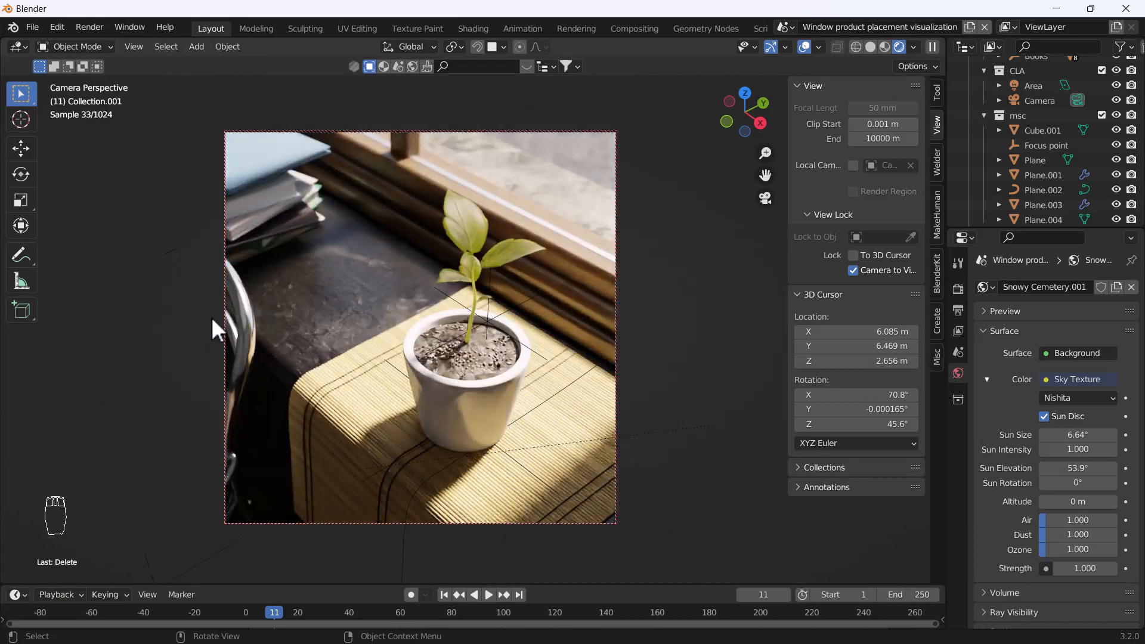
left_click(616, 173)
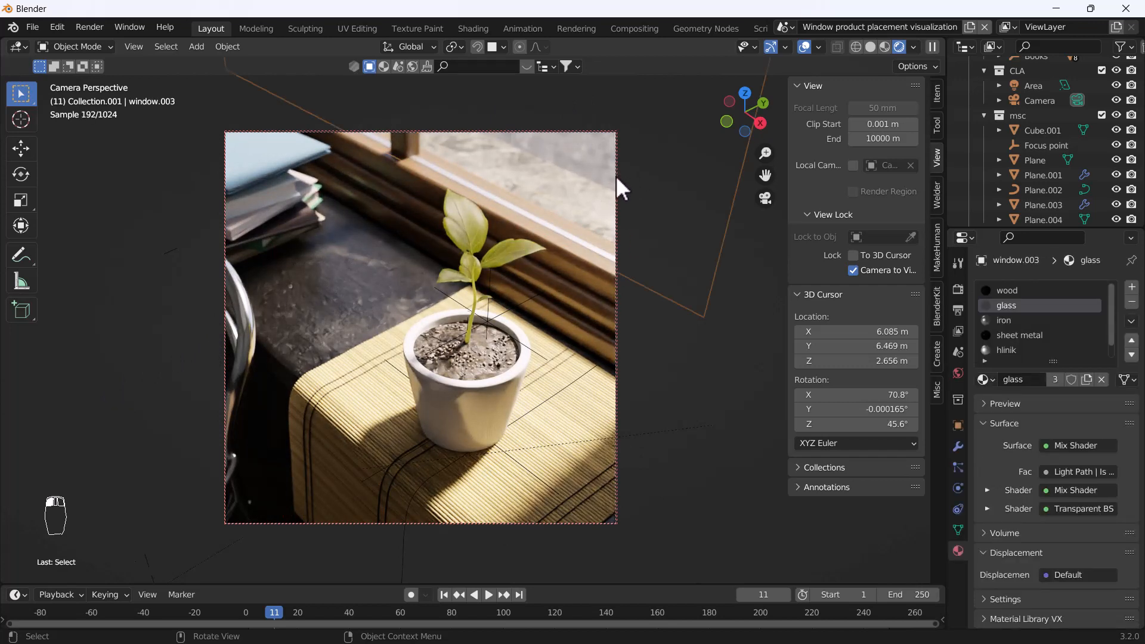
left_click(1032, 112)
left_click(1035, 105)
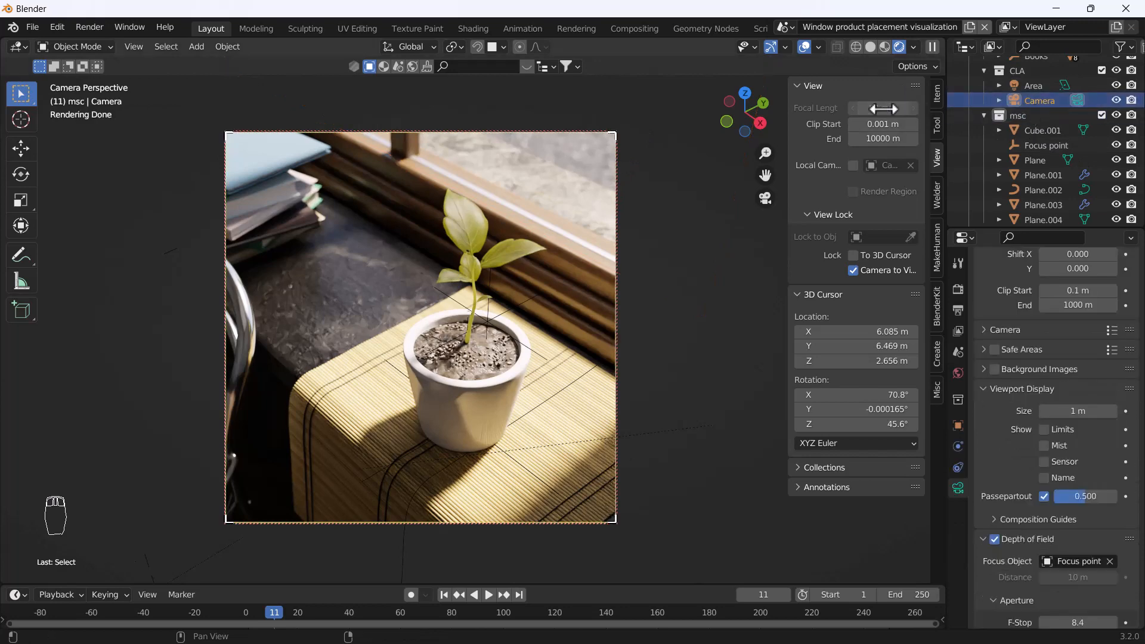
Try the camera's passepartout at 1.000 and 0.000 in solid shading, cancel the change and return to rendered shading.
left_click(869, 49)
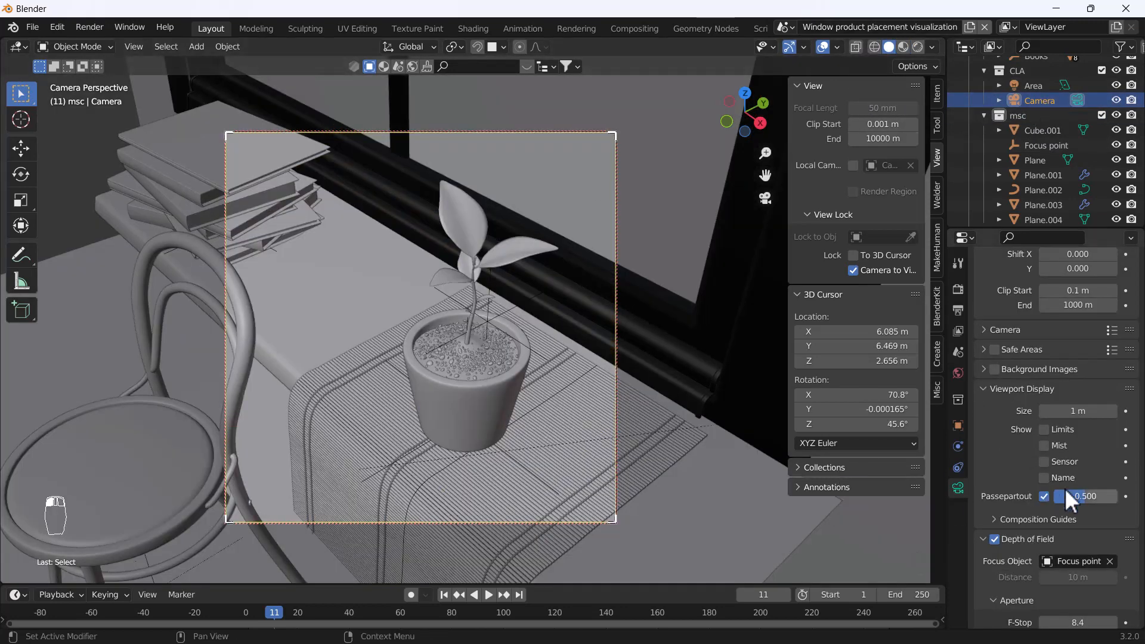
left_click_drag(1073, 493, 1133, 494)
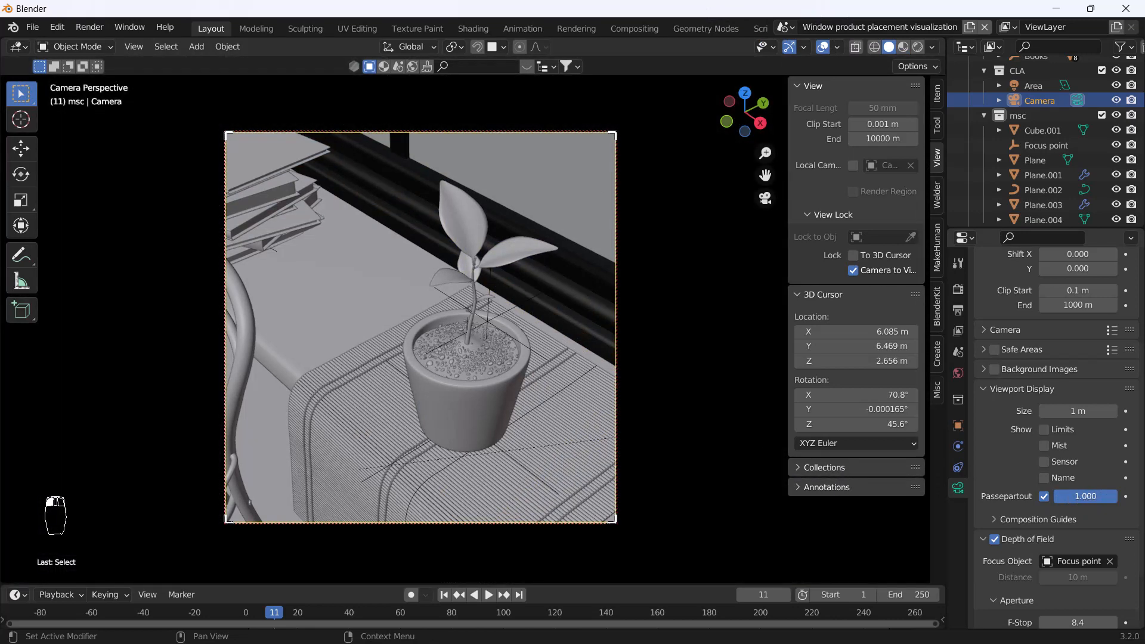
left_click_drag(1104, 496, 1054, 496)
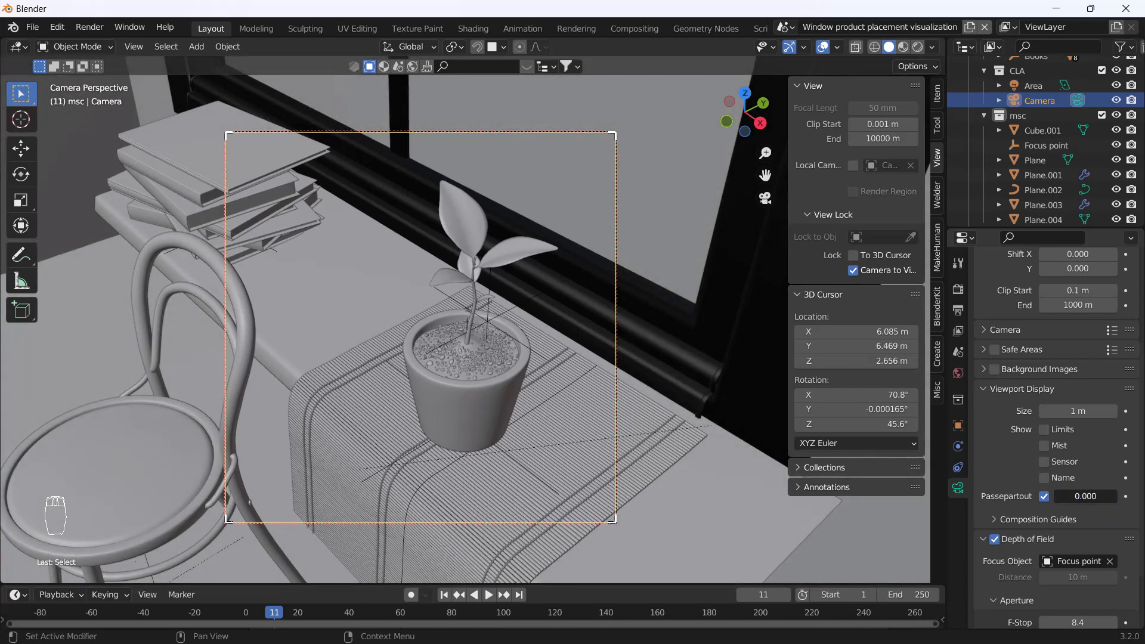
right_click(1054, 496)
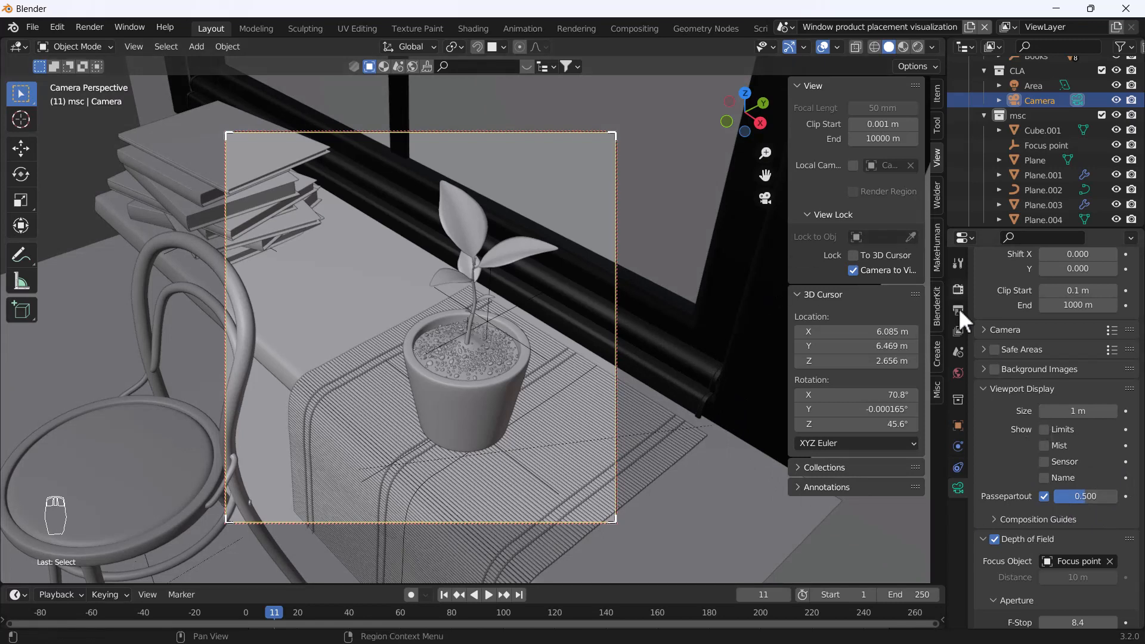
left_click(918, 51)
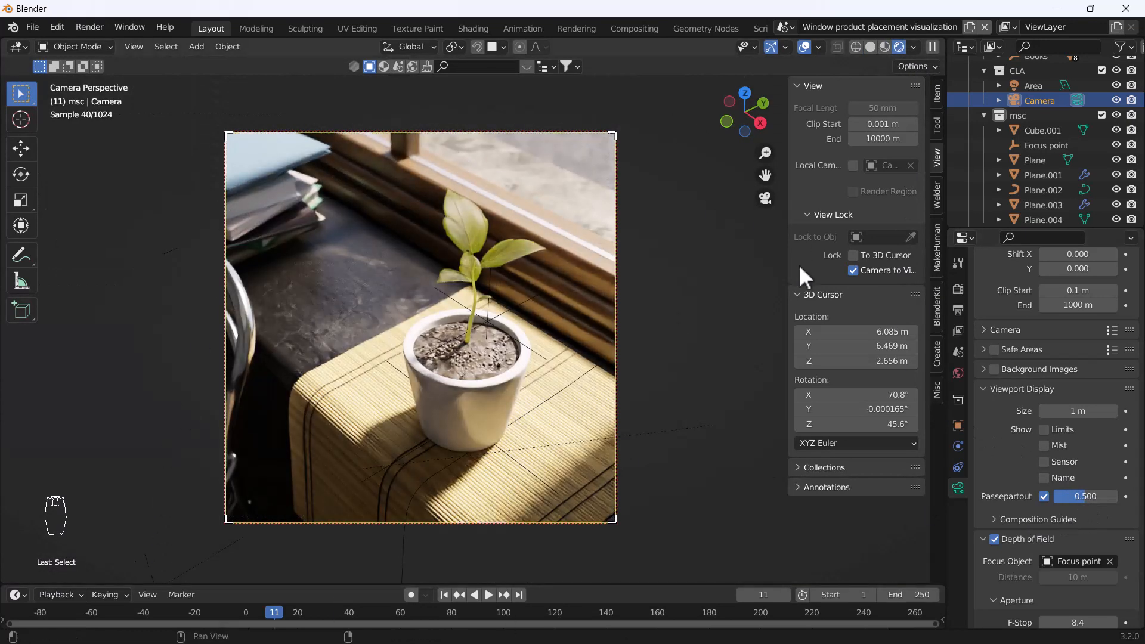
Try the camera view with Render Region turned off in the output format settings, and turn the option back on.
left_click(957, 289)
scroll(1007, 317, "up", 1)
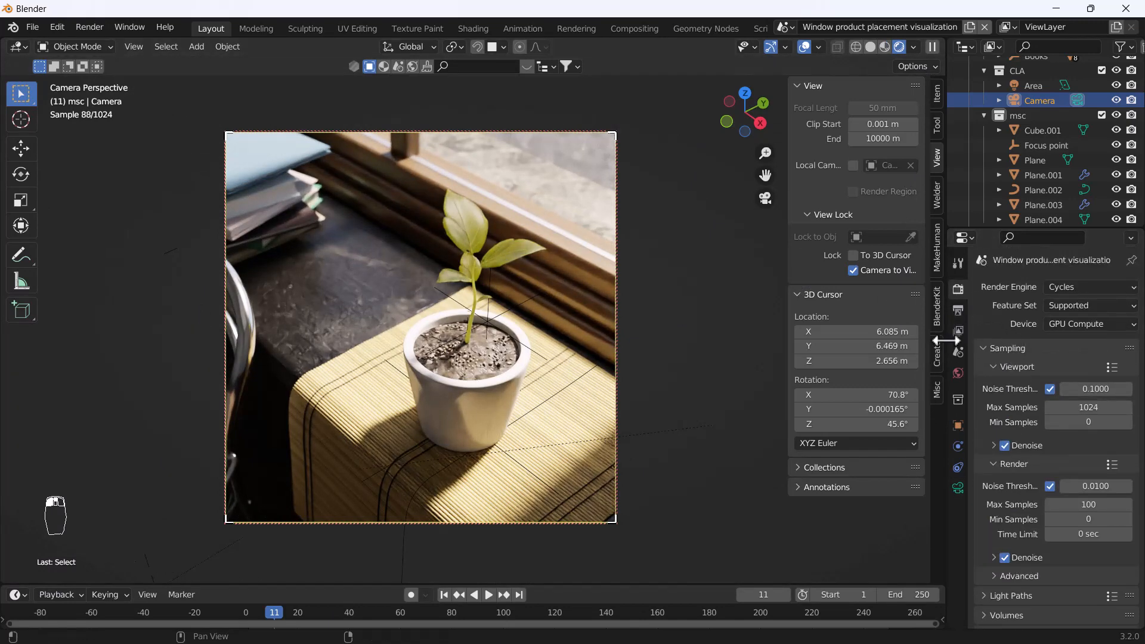
left_click(957, 311)
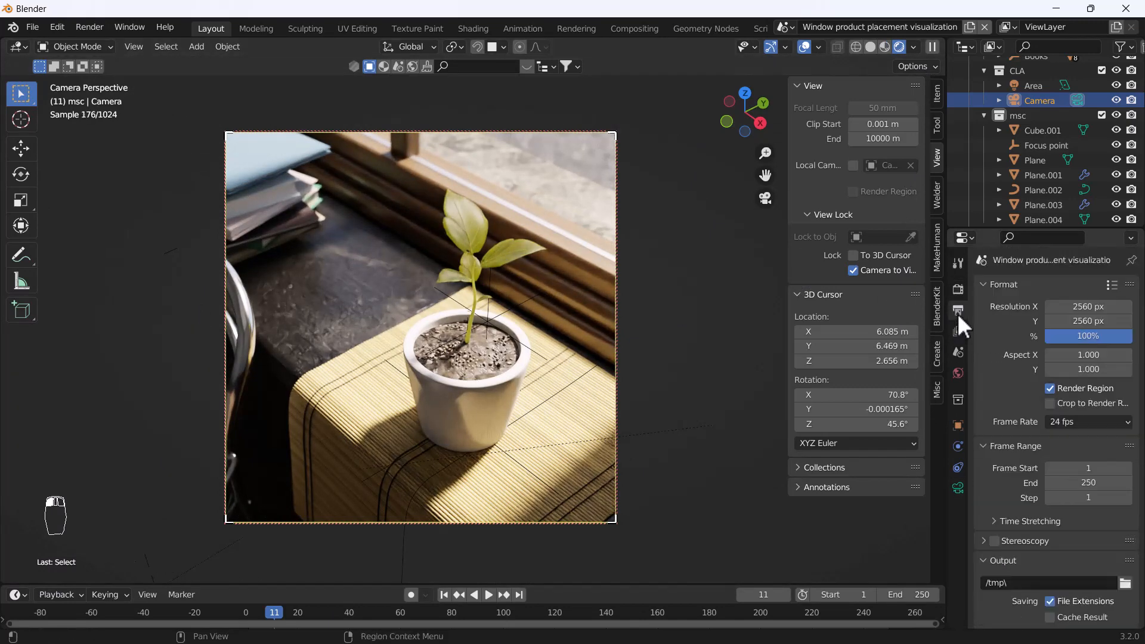
left_click(1048, 387)
left_click(1048, 386)
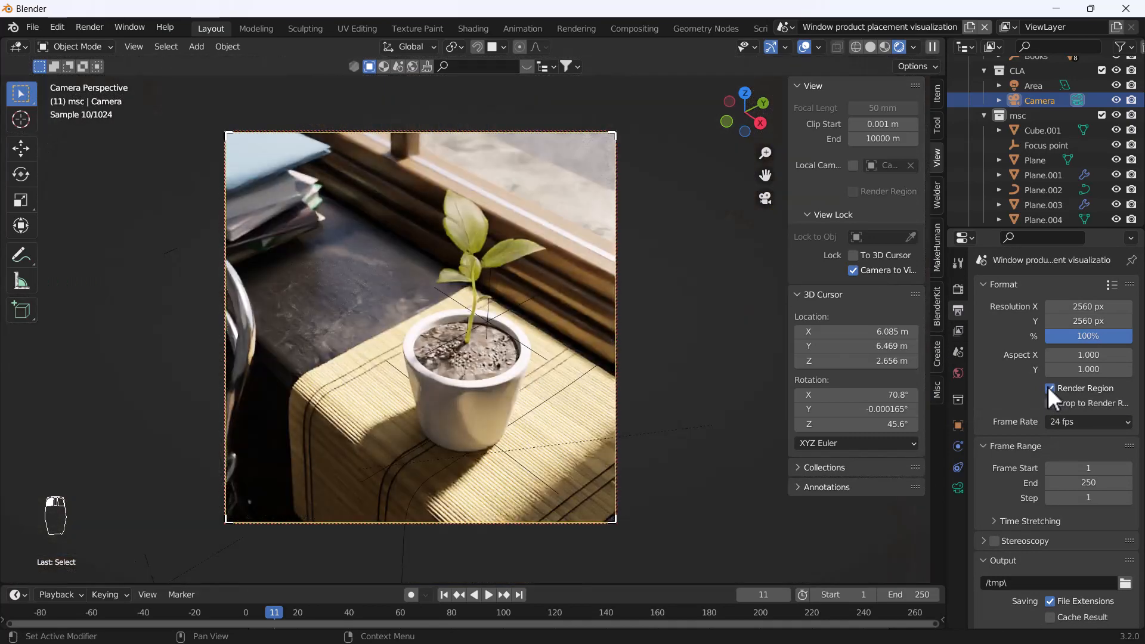
left_click(1048, 387)
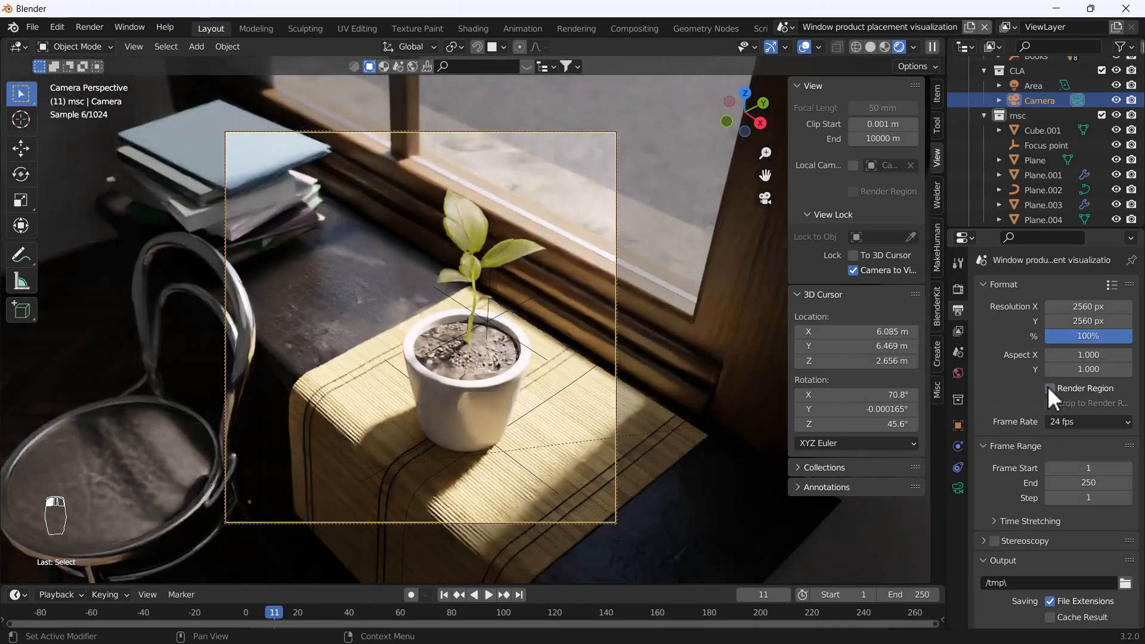
left_click(1048, 388)
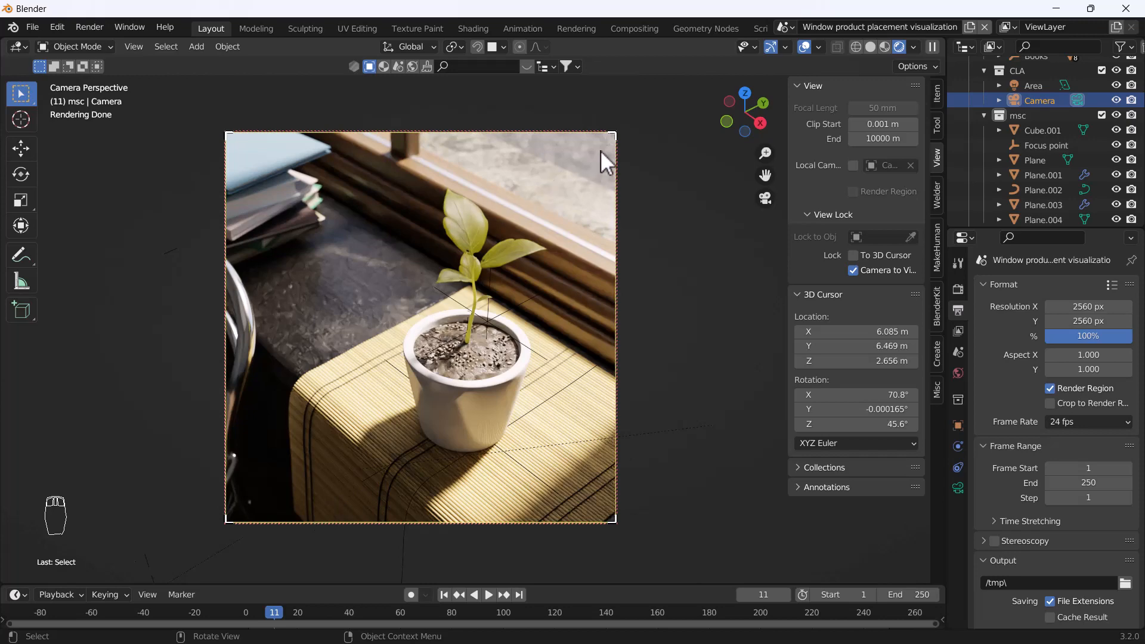
Try shrinking the render region to the area around the pot and table mat, and undo the resizing.
left_click_drag(599, 151, 537, 291)
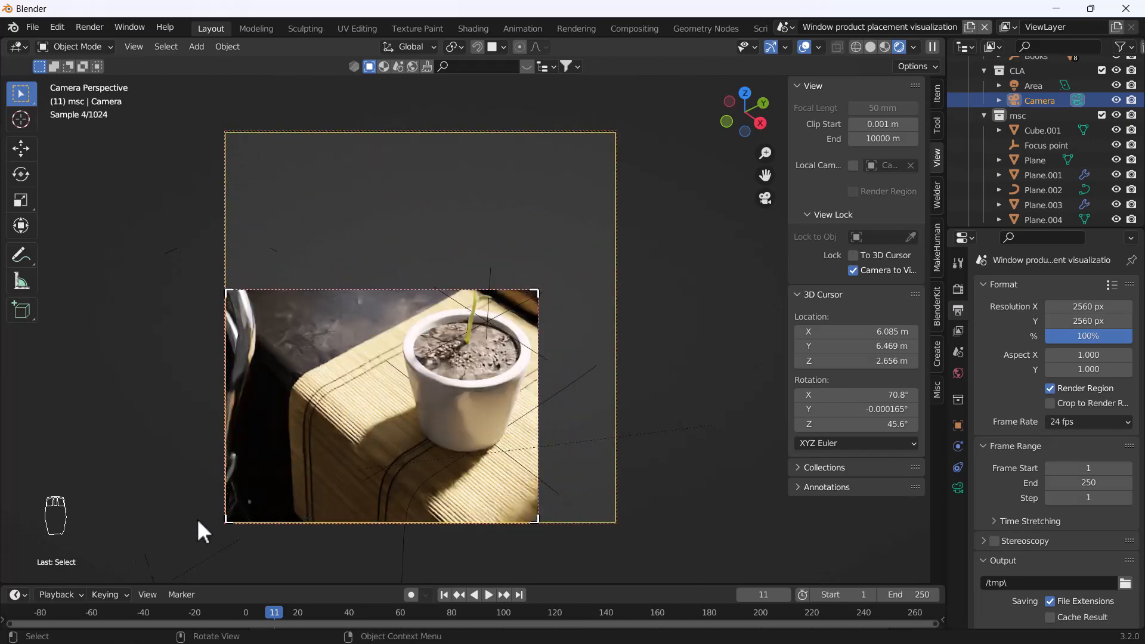
mouse_move(226, 523)
left_mouse_down()
mouse_move(359, 437)
mouse_move(388, 458)
mouse_move(256, 529)
mouse_move(225, 526)
left_mouse_up()
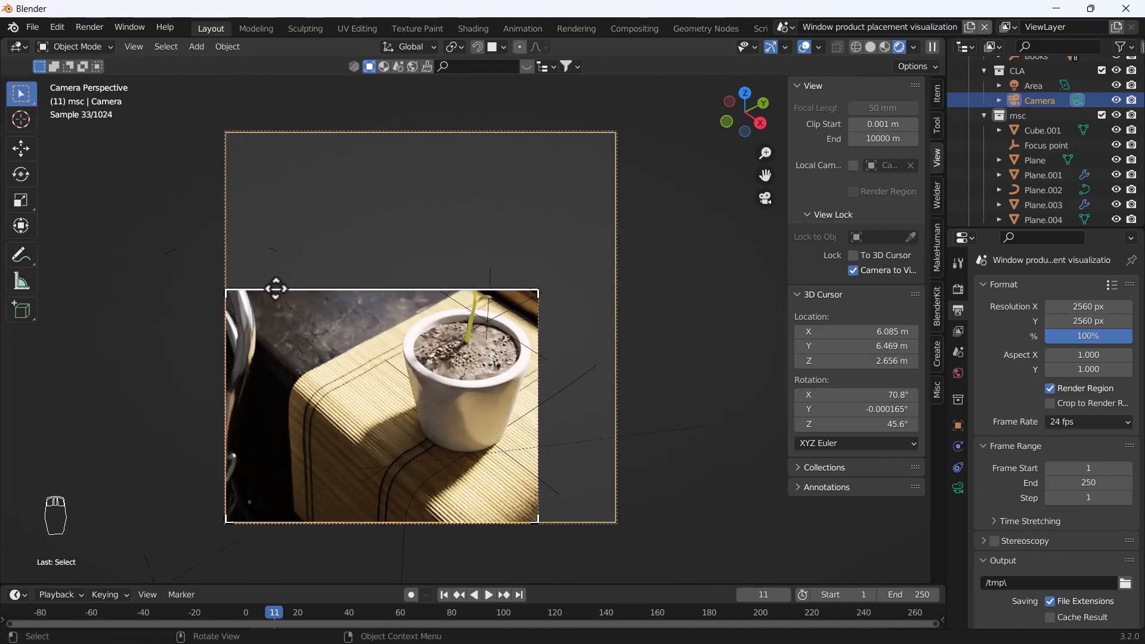
key("ctrl+z")
key("ctrl+z")
key("ctrl+z")
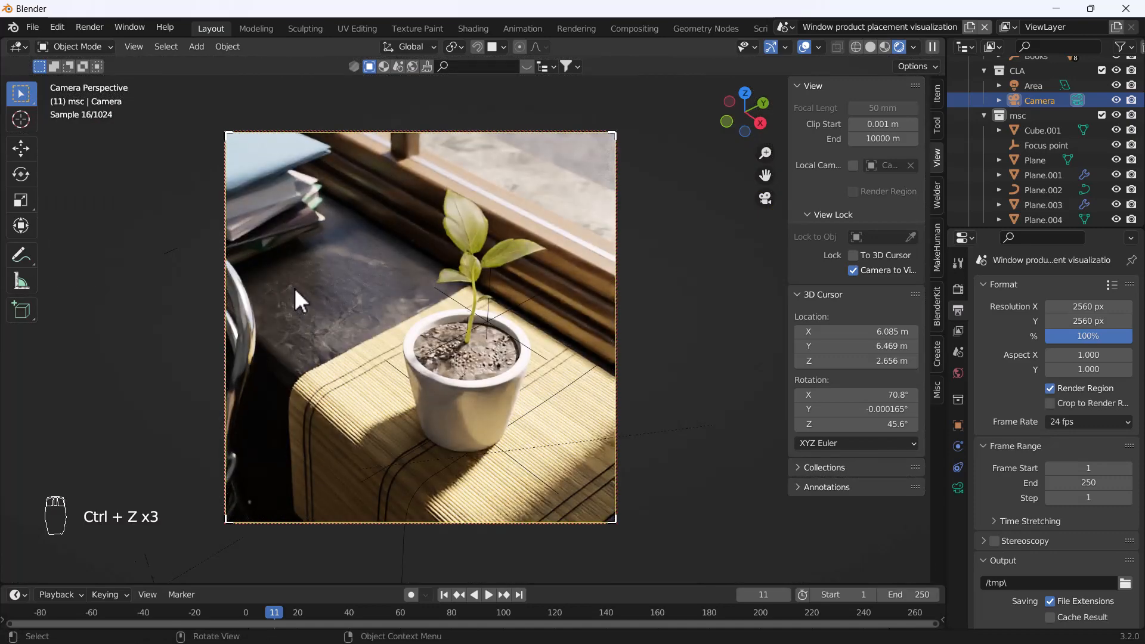